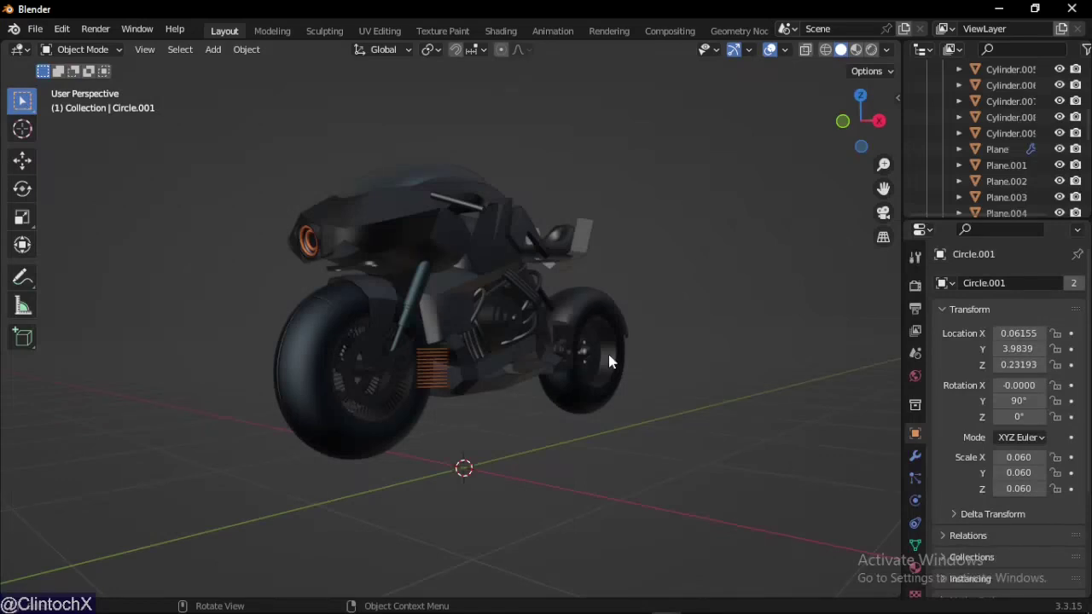
Add the GeoMeasure (1.1) asset to the scene from the GeoMeasure library in the Asset Browser and close the browser window
middle_click_drag(615, 295, 557, 326)
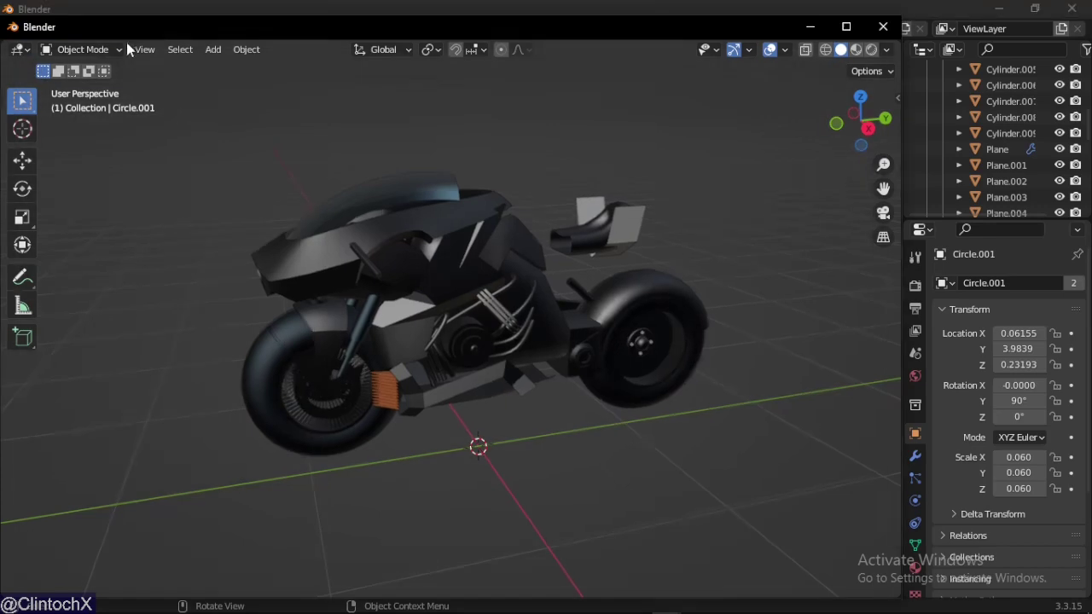
left_click(170, 43)
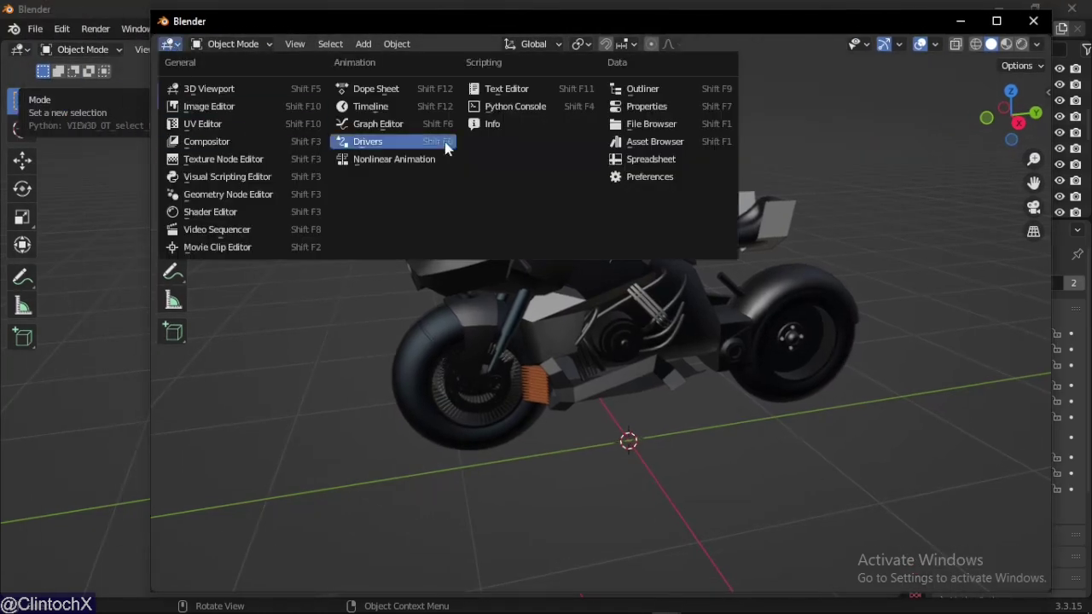
left_click(628, 142)
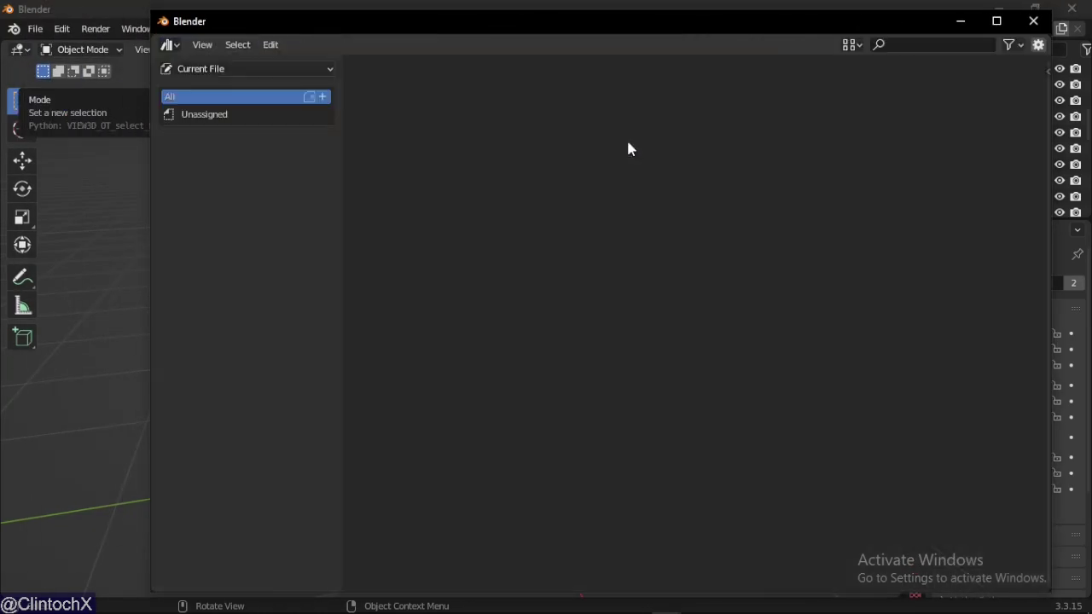
left_click(234, 69)
left_click(221, 204)
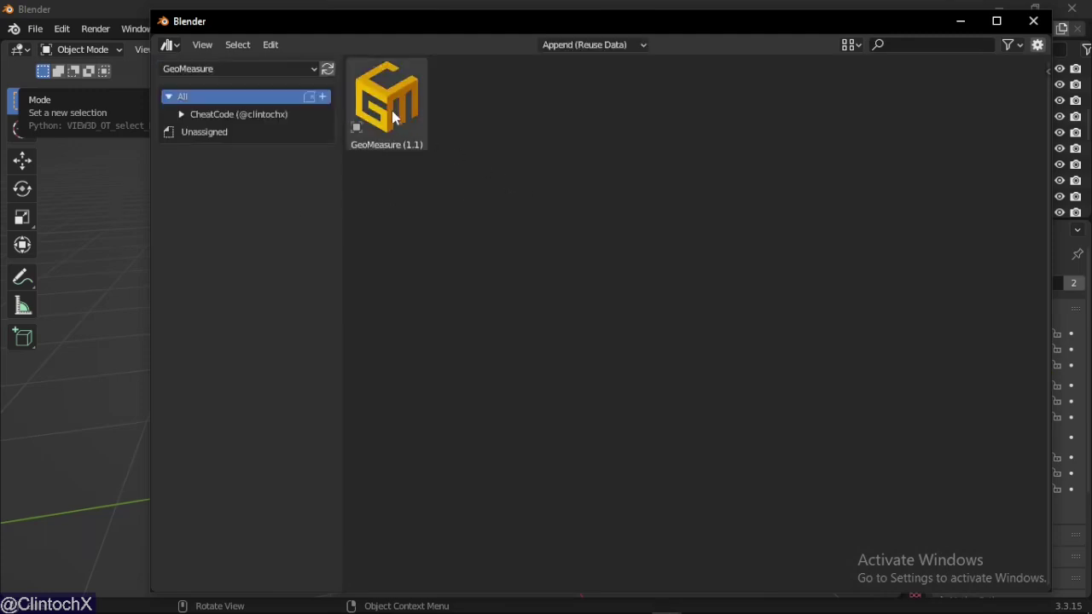
left_click_drag(416, 114, 155, 367)
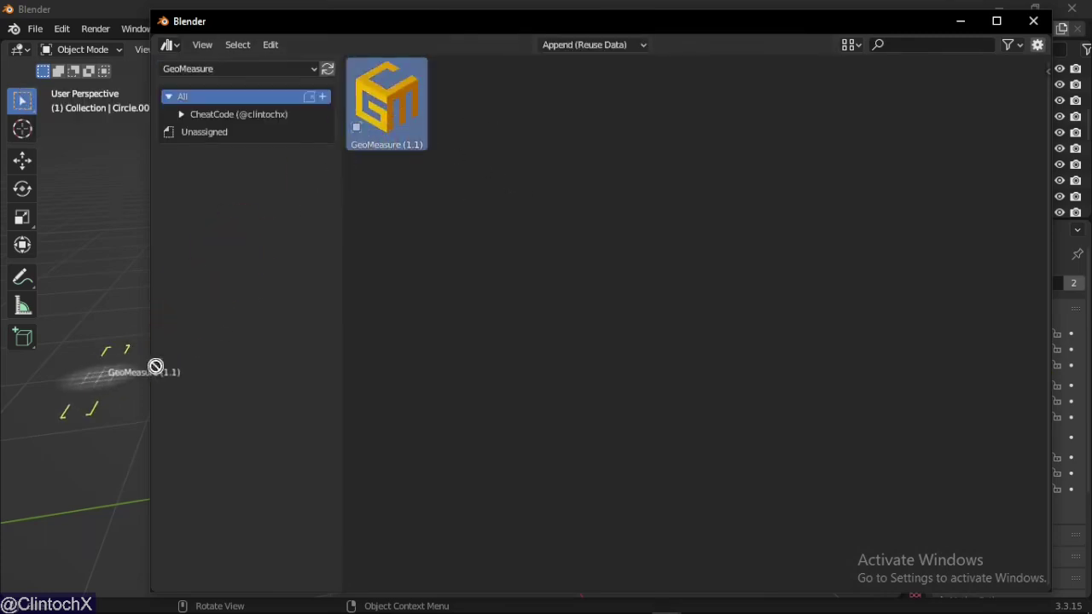
left_click(1033, 21)
Move the GeoMeasure object along the X axis to about 1.22 m, in front of the motorcycle
middle_click_drag(409, 326, 446, 324)
scroll(450, 325, "down", 2)
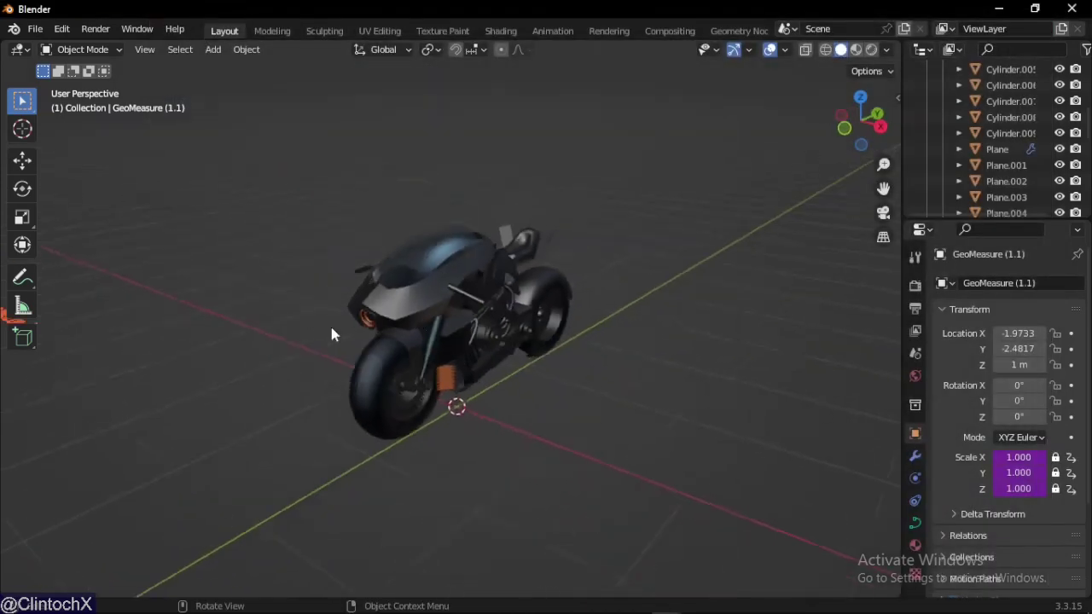
key("g")
key("x")
left_click(626, 441)
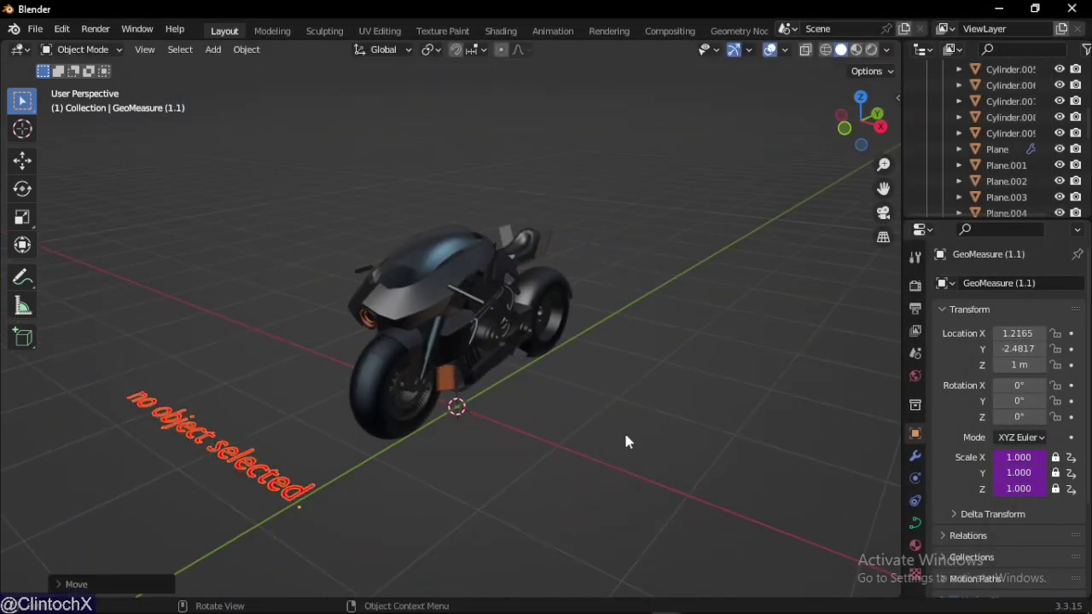
middle_click_drag(307, 474, 692, 480)
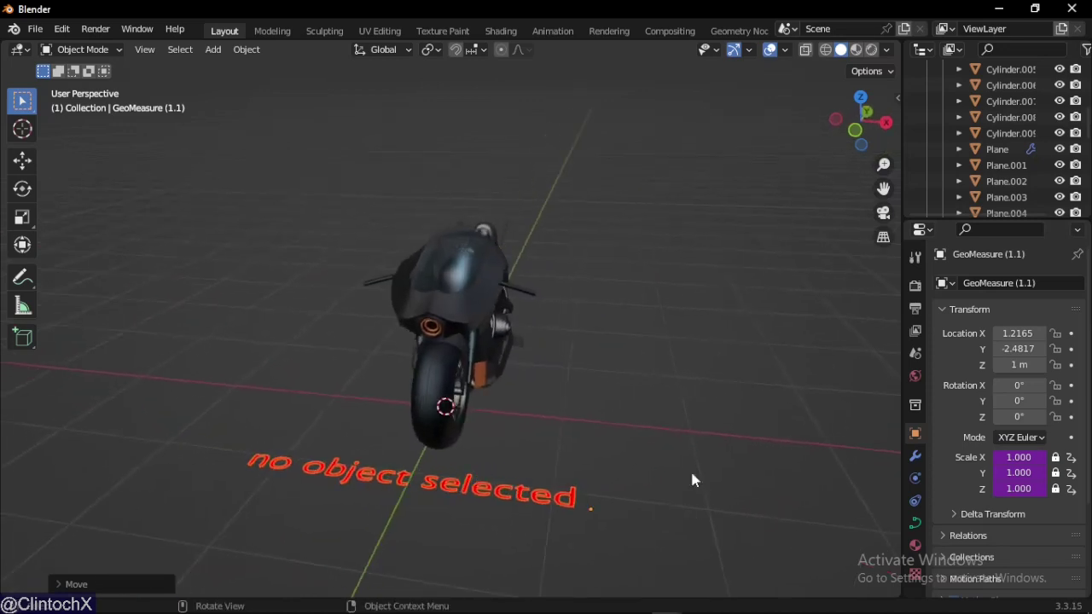
Show the GeoMeasure object's modifier settings and enlarge the properties area so the parameter names are readable
left_click(915, 456)
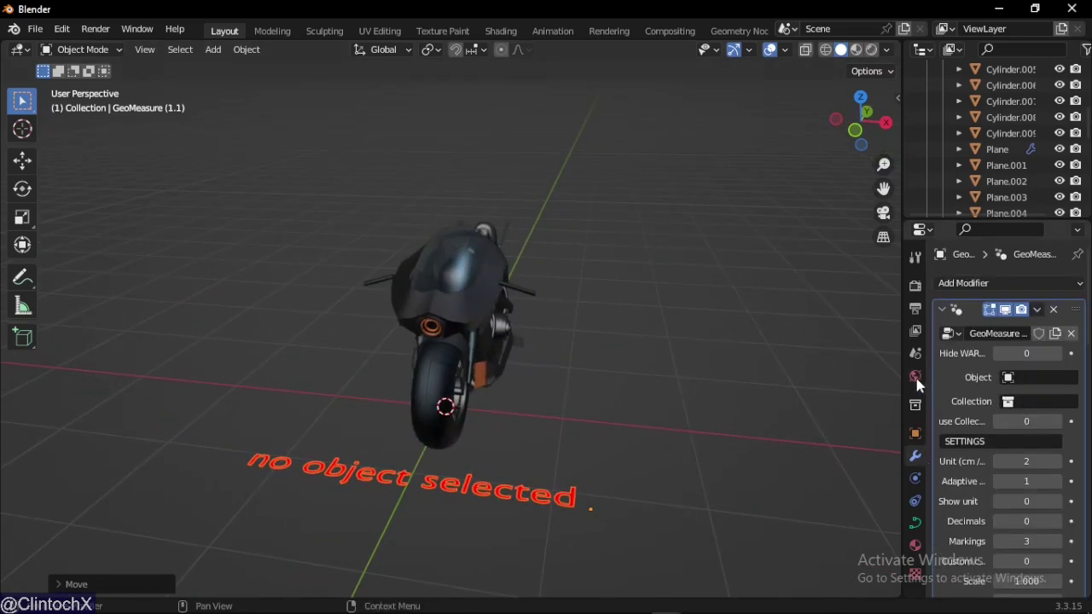
left_click_drag(902, 375, 820, 376)
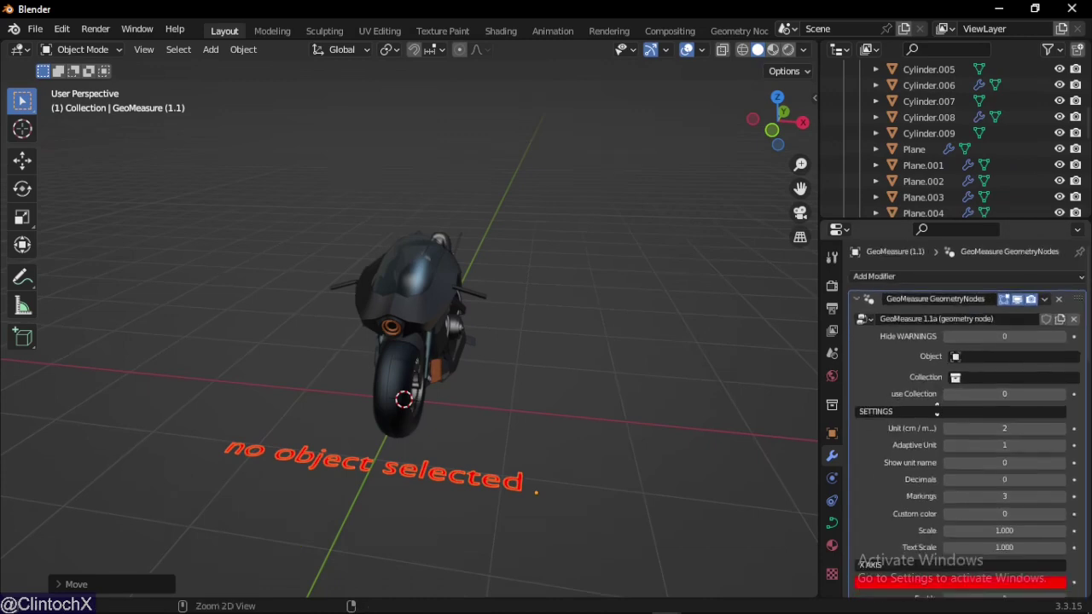
left_click_drag(964, 220, 966, 166)
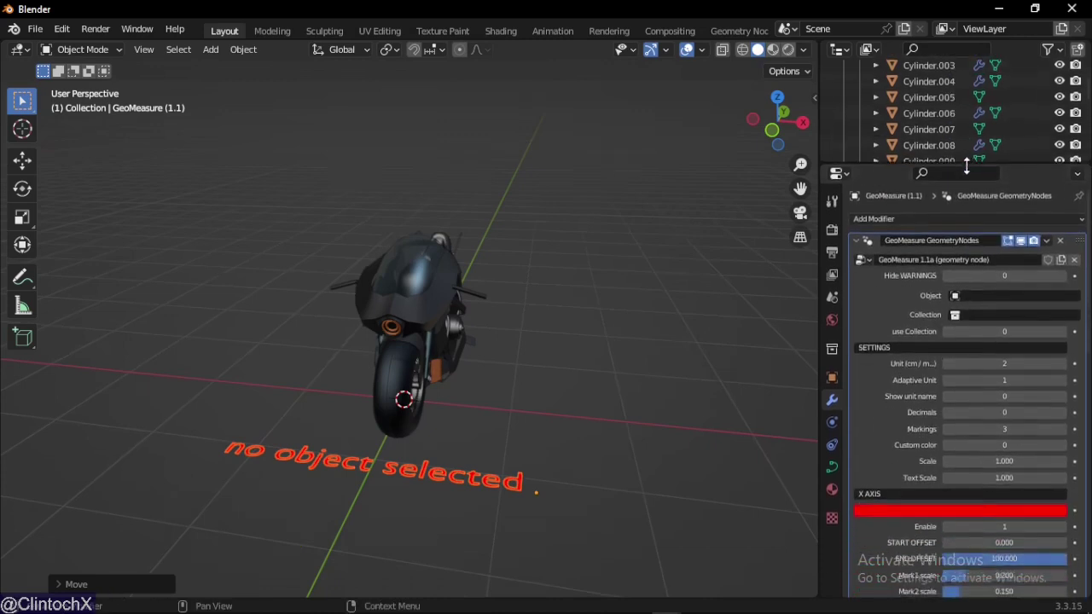
middle_click_drag(911, 341, 965, 373, "ctrl")
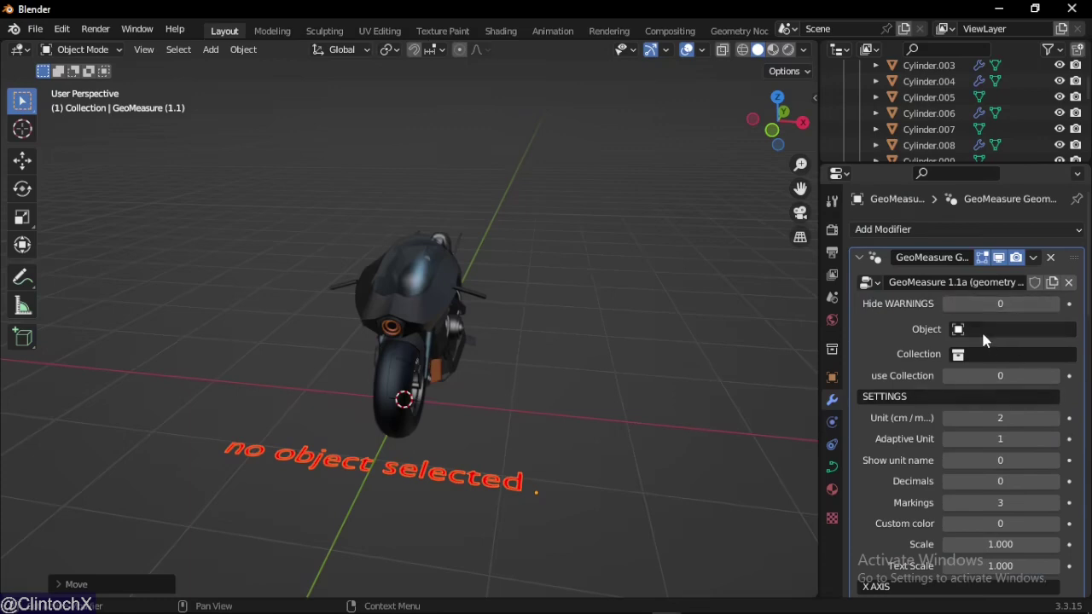
scroll(981, 329, "down", 2)
scroll(981, 330, "up", 2)
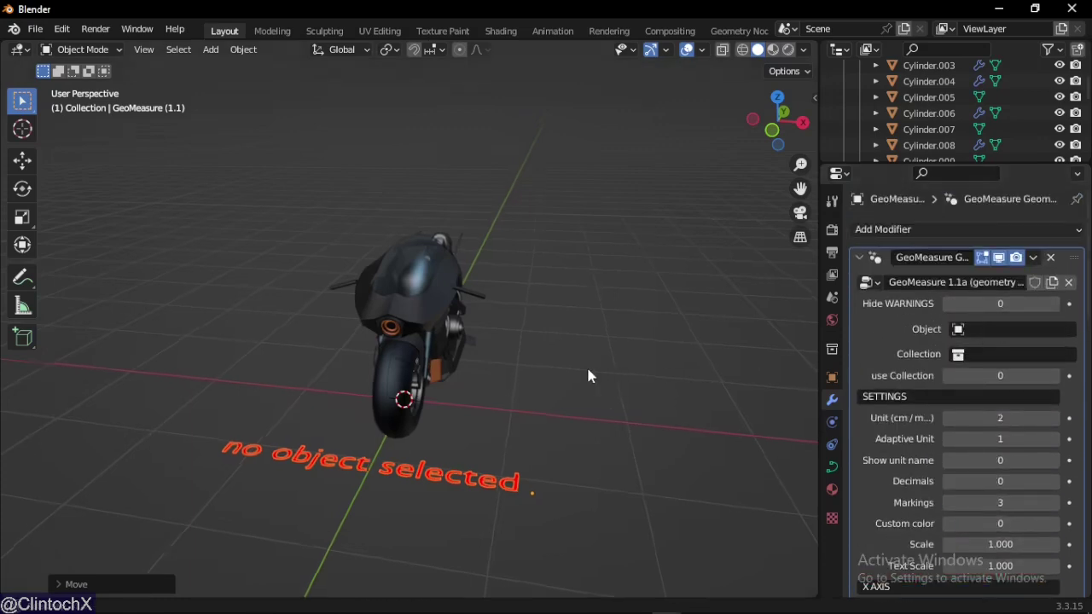
Test-move several separate parts of the motorcycle, including the rear tyre, body panel and front tyre, cancelling each move
middle_click_drag(588, 376, 484, 338)
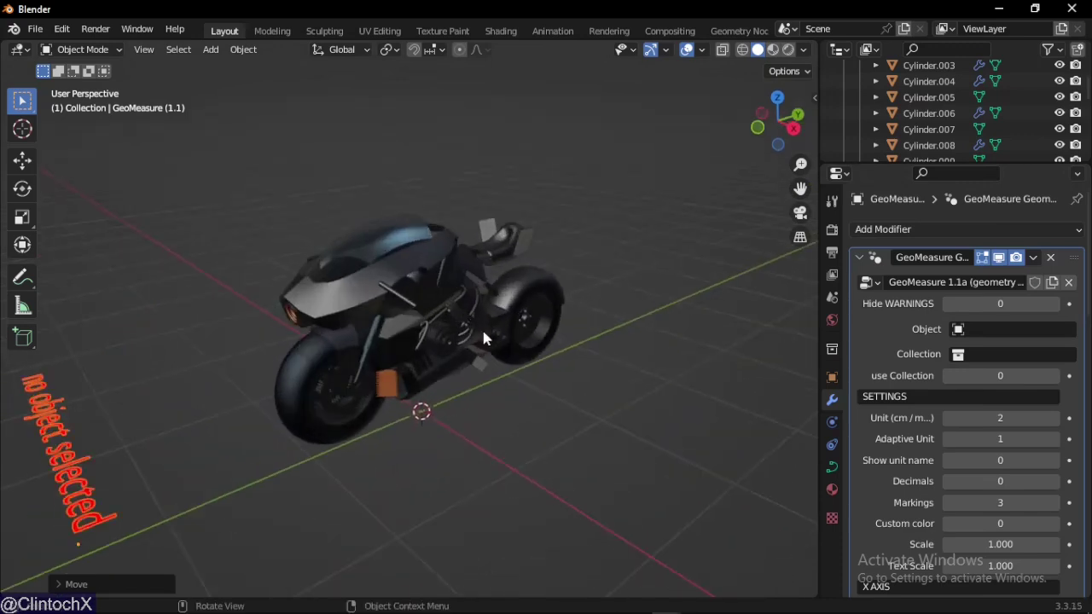
left_click(483, 339)
key("g")
right_click(480, 305)
left_click(554, 323)
key("g")
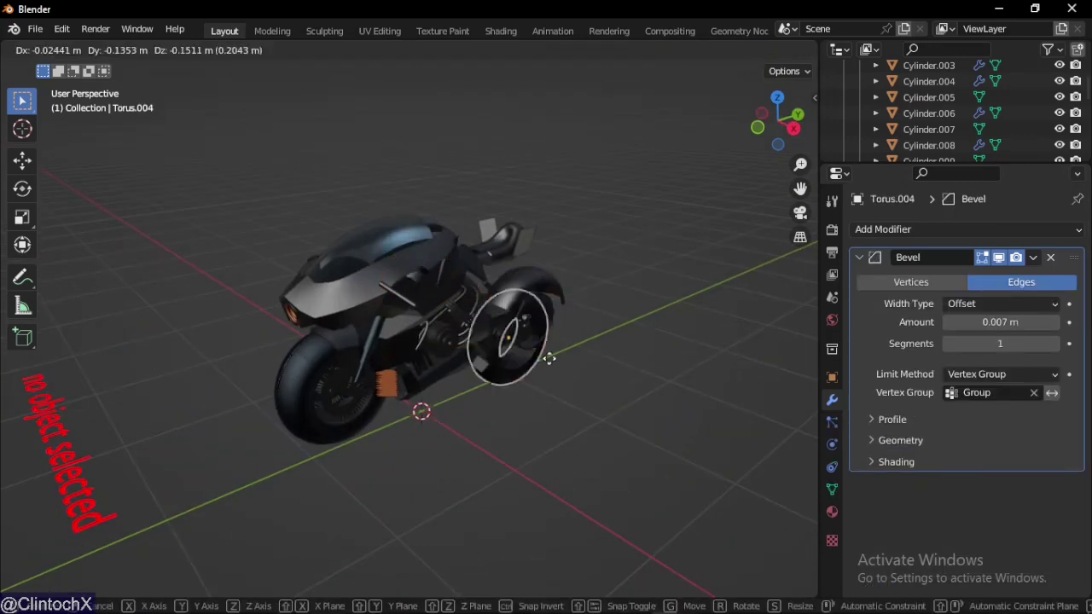
right_click(554, 363)
left_click(345, 307)
key("g")
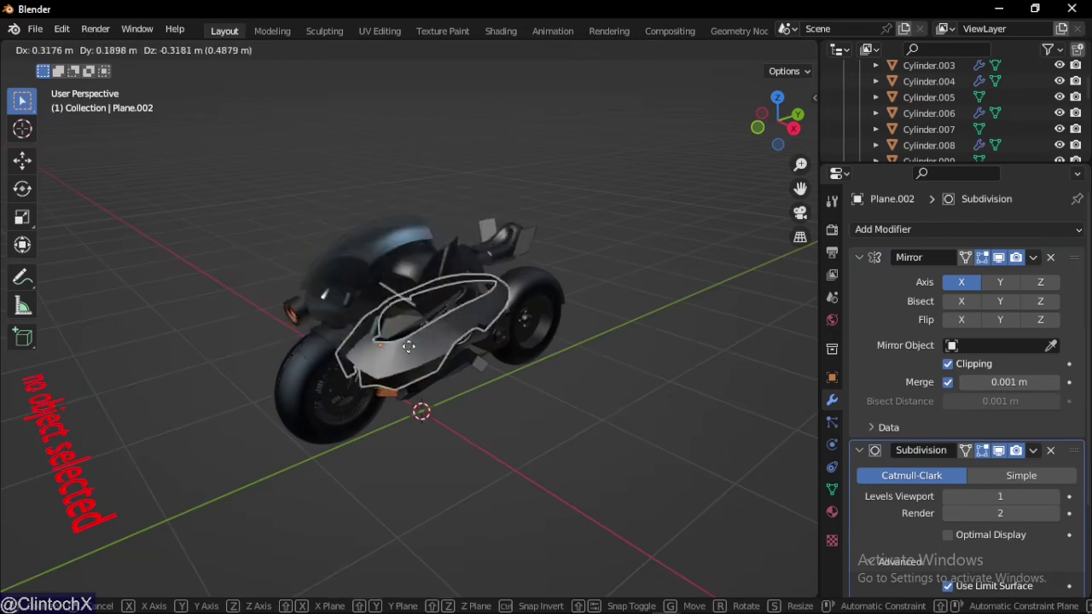
right_click(408, 345)
left_click(304, 382)
key("g")
right_click(437, 372)
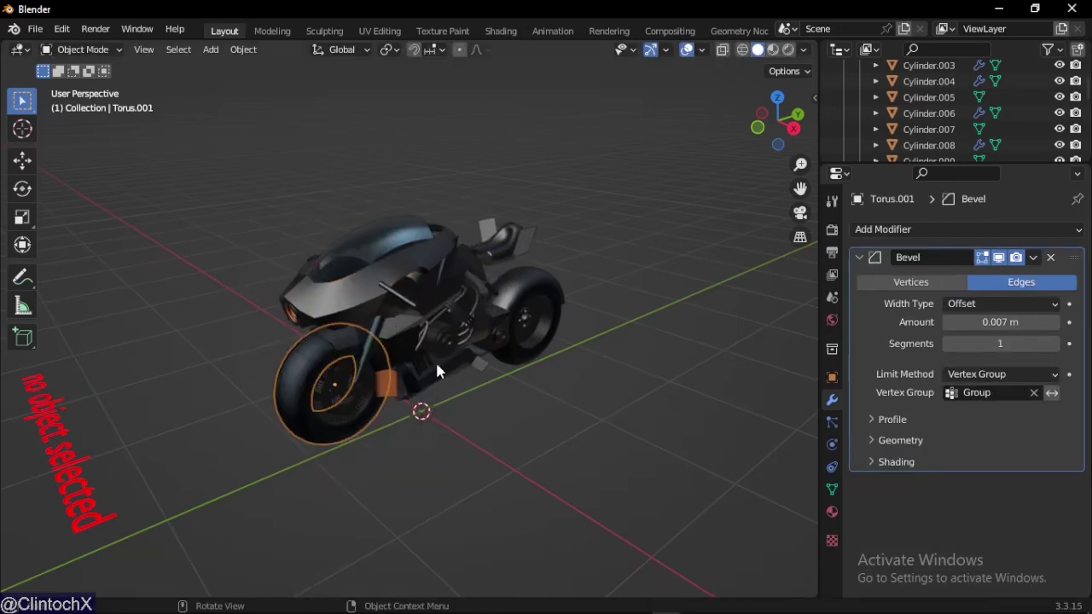
Select the GeoMeasure object and assign the AI Bike collection as its modifier's collection to measure
scroll(896, 120, "up", 10)
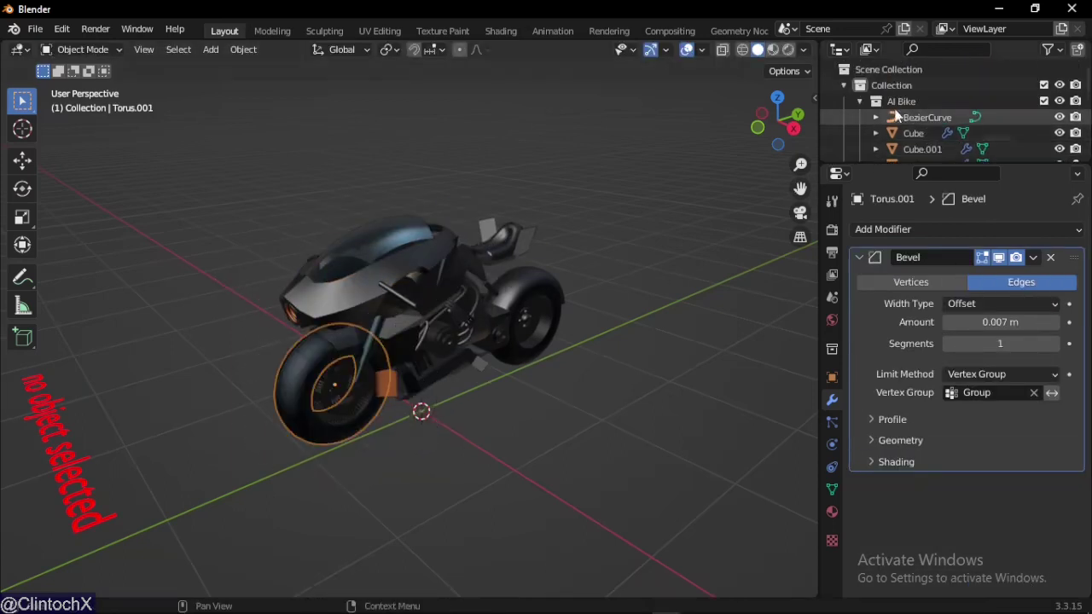
middle_click_drag(495, 330, 530, 330)
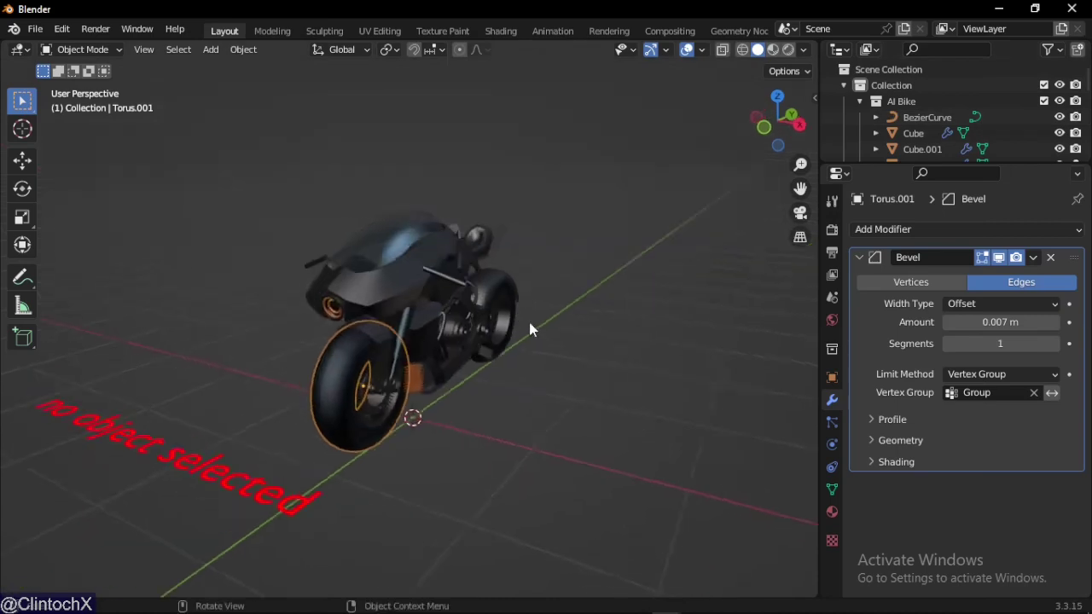
left_click(295, 508)
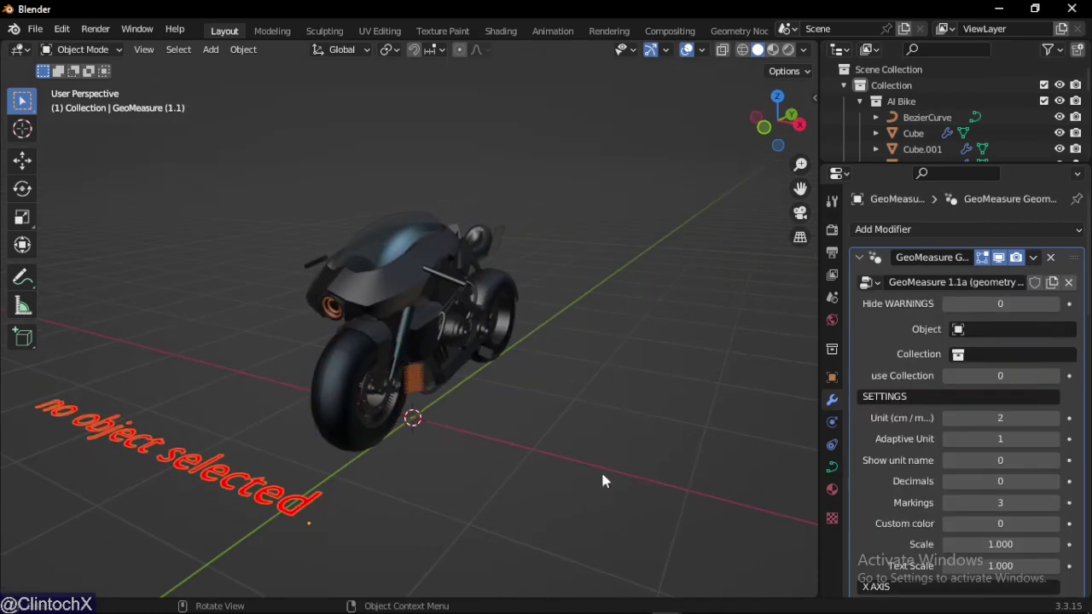
left_click(1013, 354)
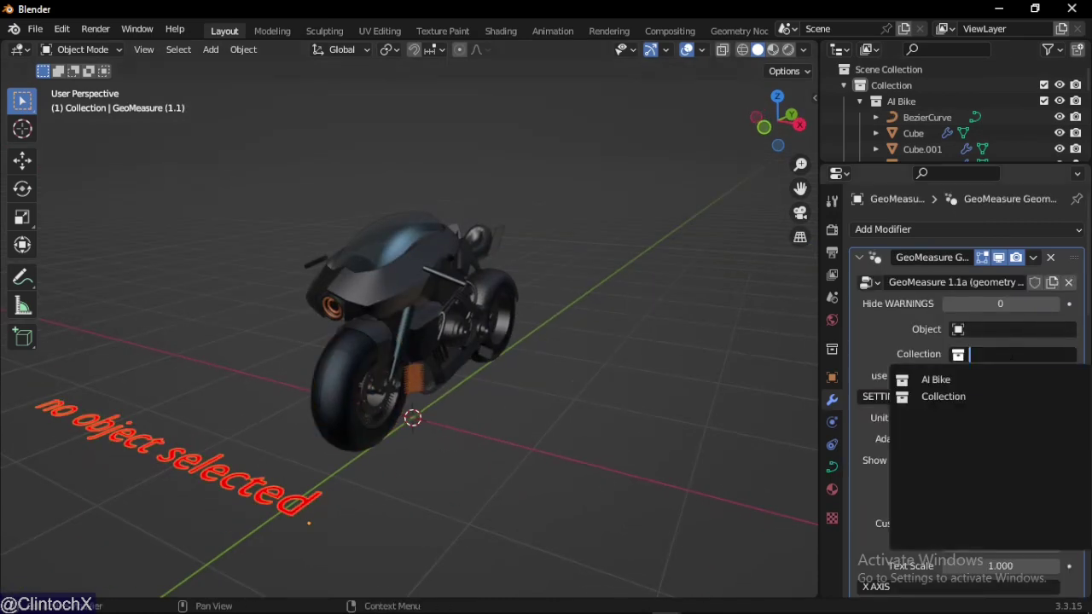
left_click(959, 398)
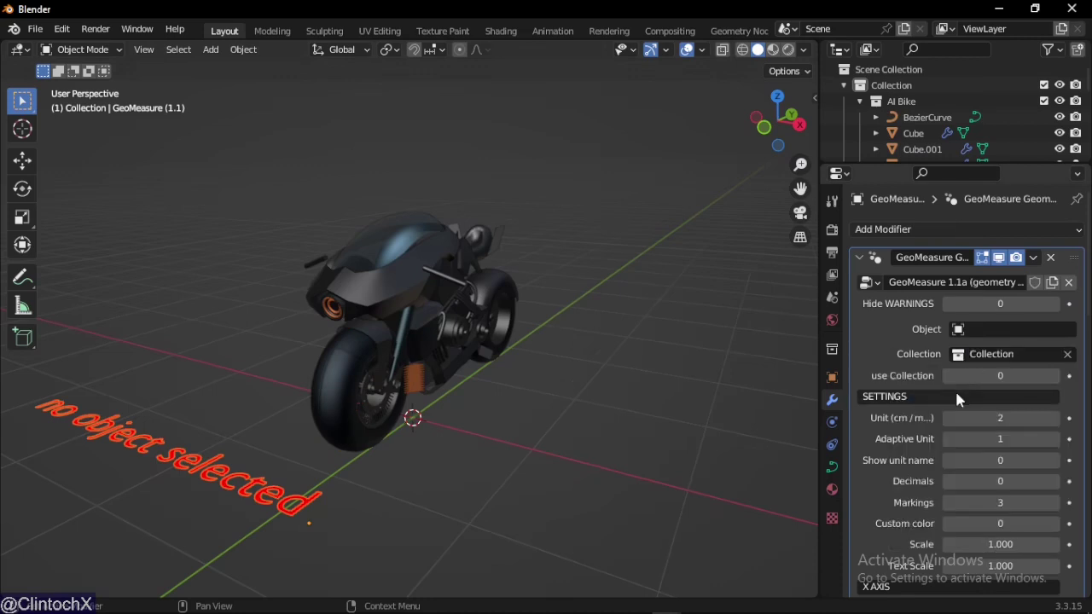
left_click(990, 353)
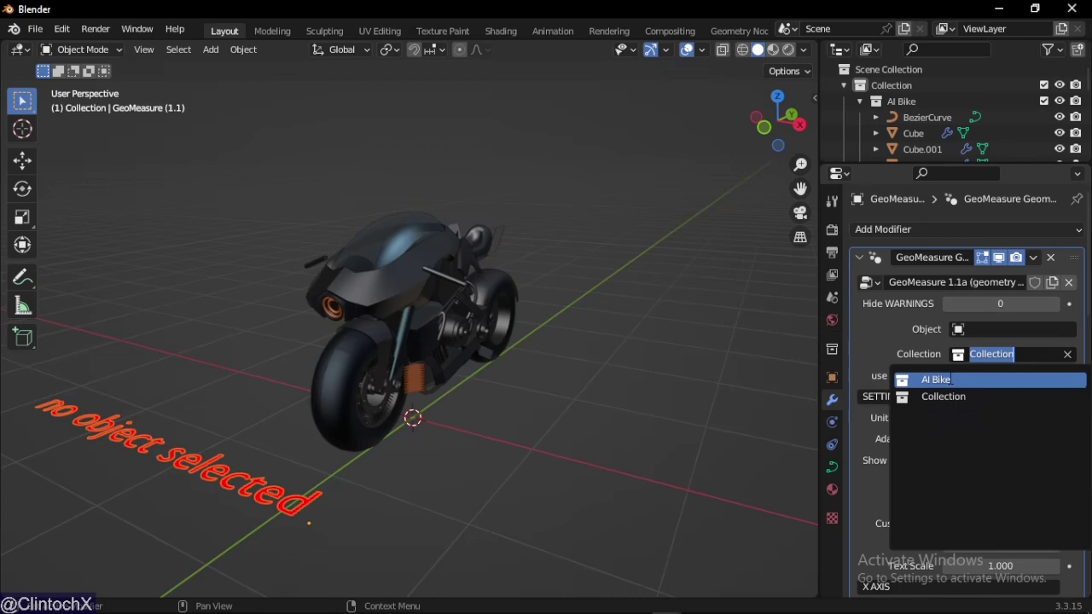
left_click(951, 380)
Enlarge the outliner to review the bike's parts and set the GeoMeasure modifier's use Collection value to 1
left_click_drag(955, 162, 948, 209)
scroll(949, 159, "down", 3)
scroll(949, 159, "down", 3)
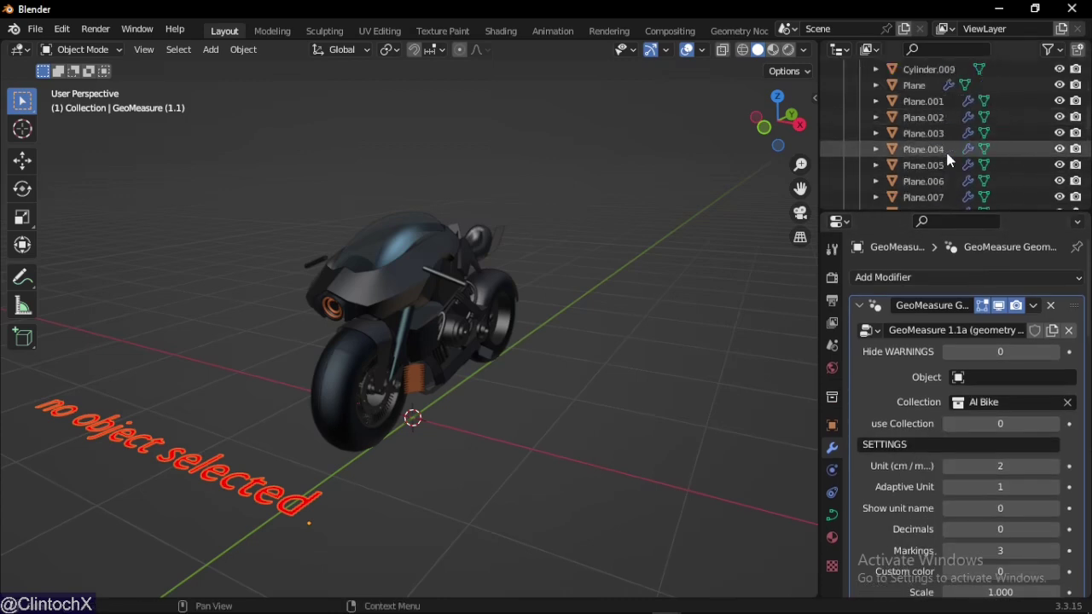
scroll(990, 155, "up", 5)
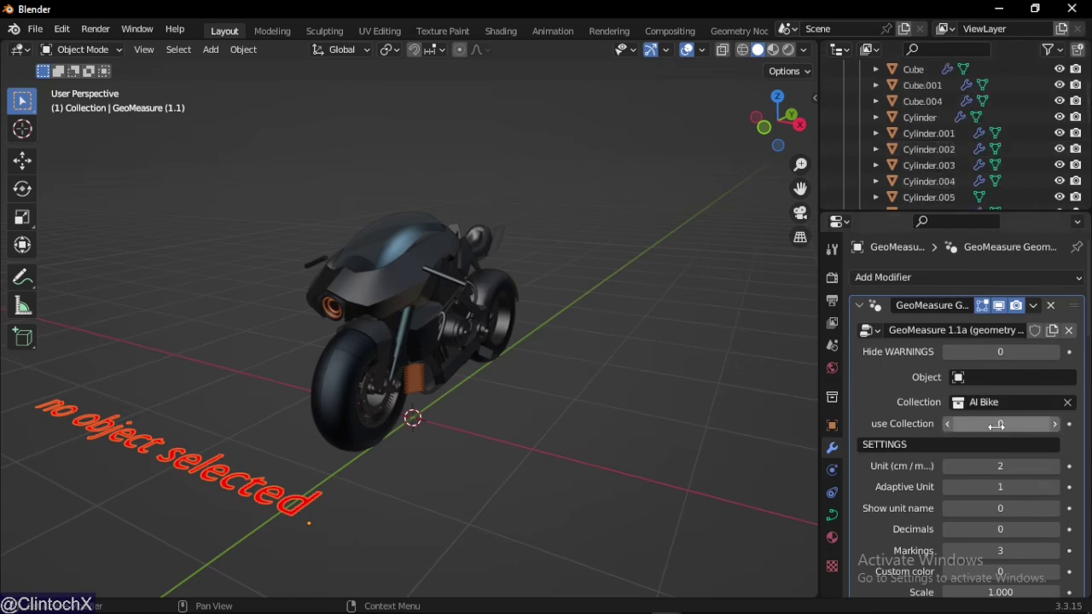
left_click_drag(995, 425, 1005, 426)
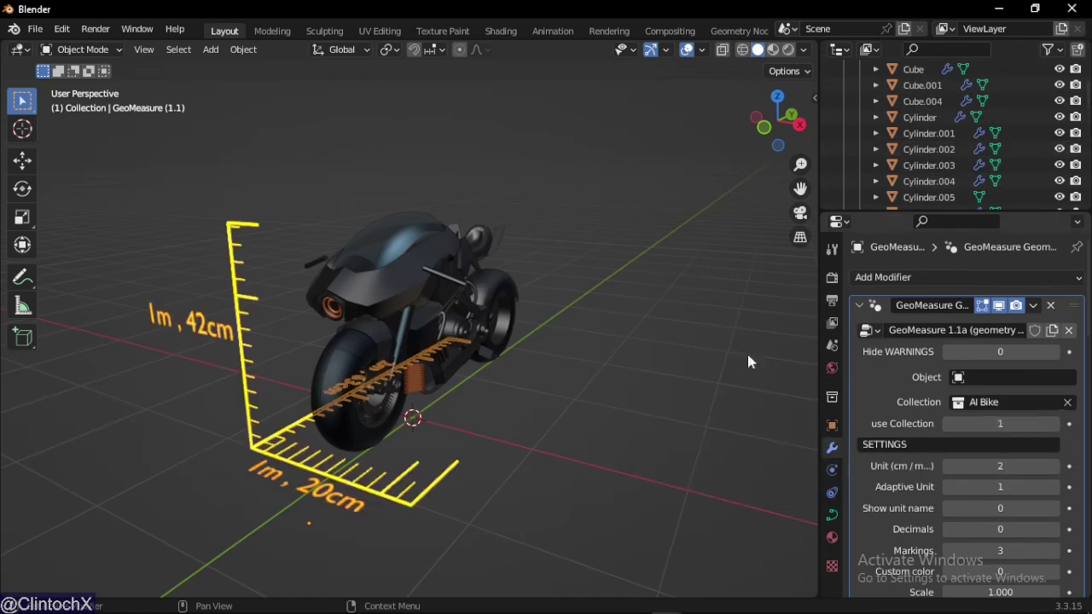
middle_click_drag(558, 401, 492, 380)
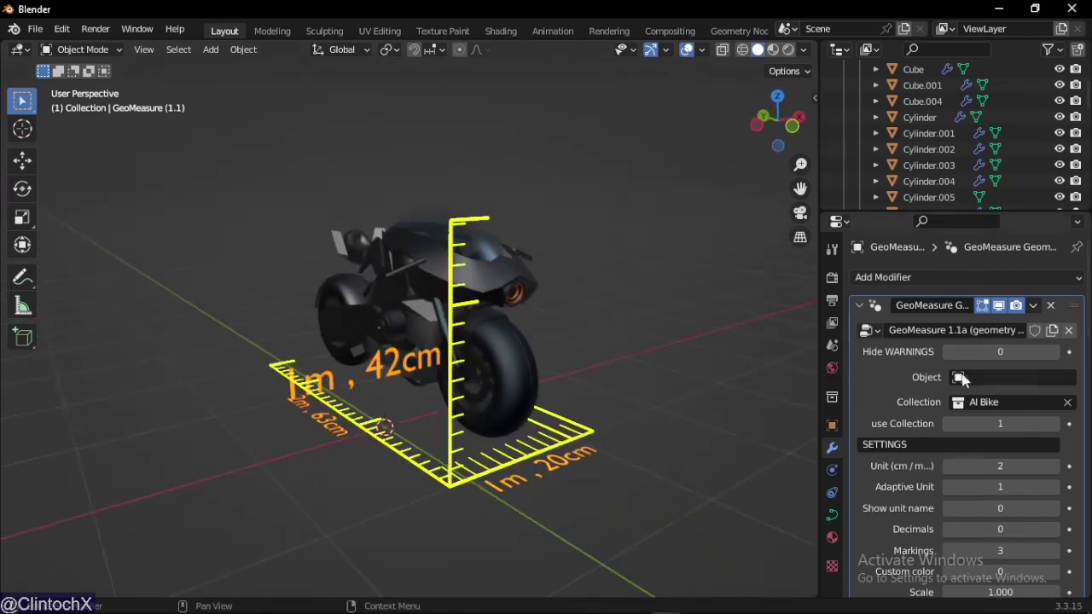
Try placing the GeoMeasure object inside the AI Bike collection, and return it to its parent collection
scroll(967, 175, "down", 10)
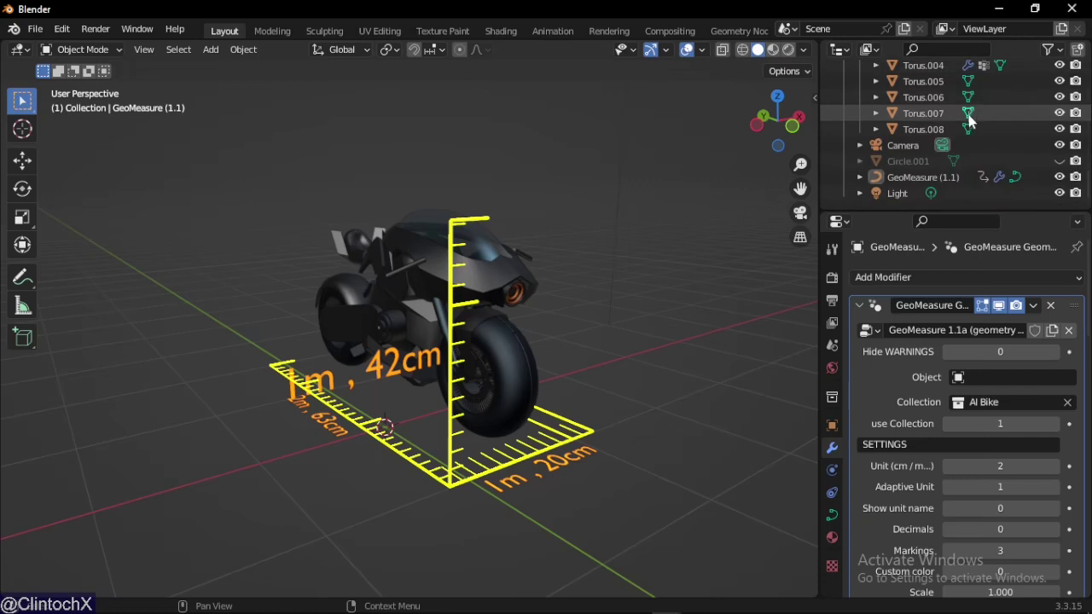
left_click_drag(875, 180, 915, 114)
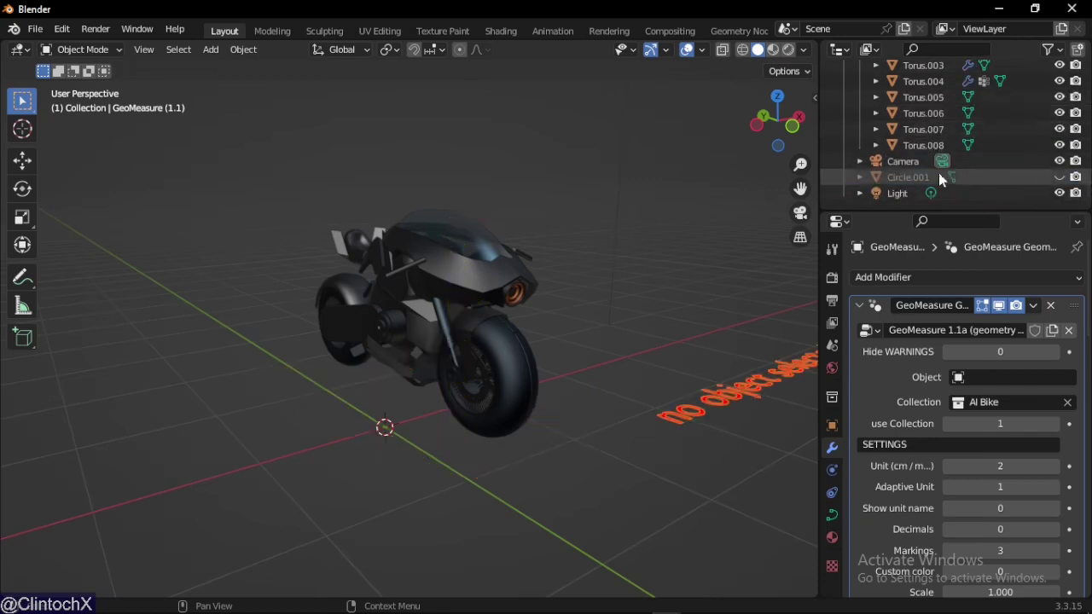
scroll(958, 139, "up", 5)
scroll(973, 153, "up", 4)
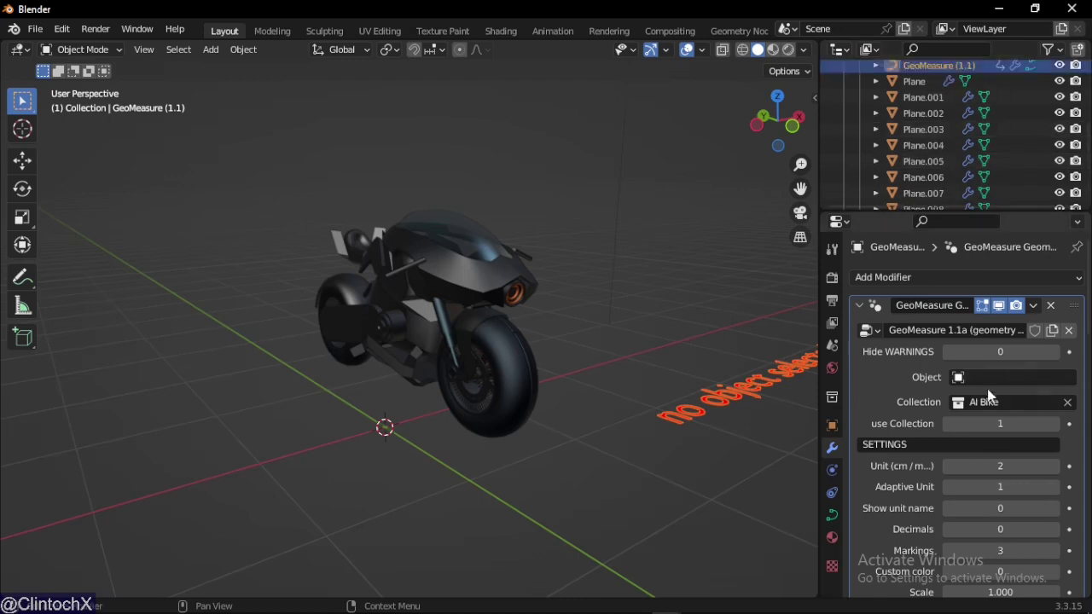
scroll(970, 188, "down", 2)
scroll(970, 187, "up", 7)
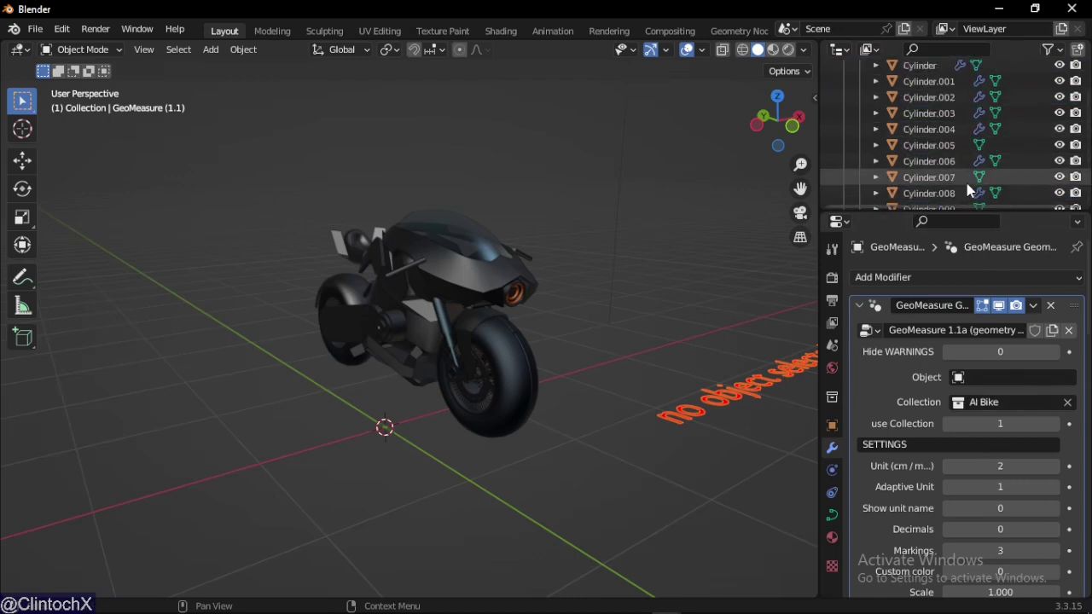
scroll(966, 184, "down", 4)
scroll(947, 154, "down", 5)
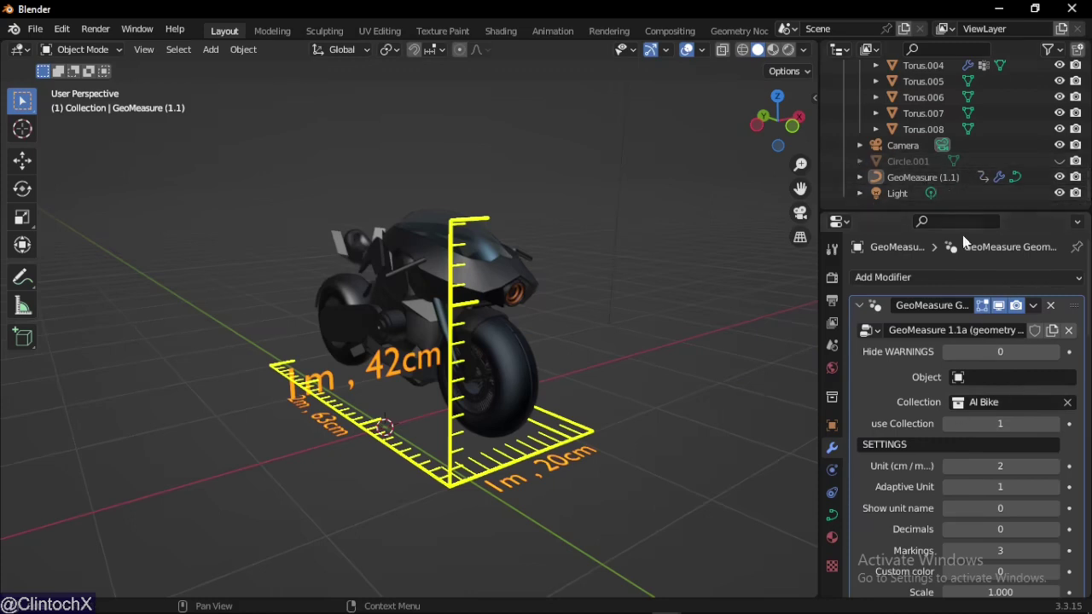
Test-move the front tyre and the small cylinder part by the rear wheel against the measurement rulers, cancelling each move
left_click(994, 406)
middle_click_drag(726, 417, 295, 341)
left_click(307, 349)
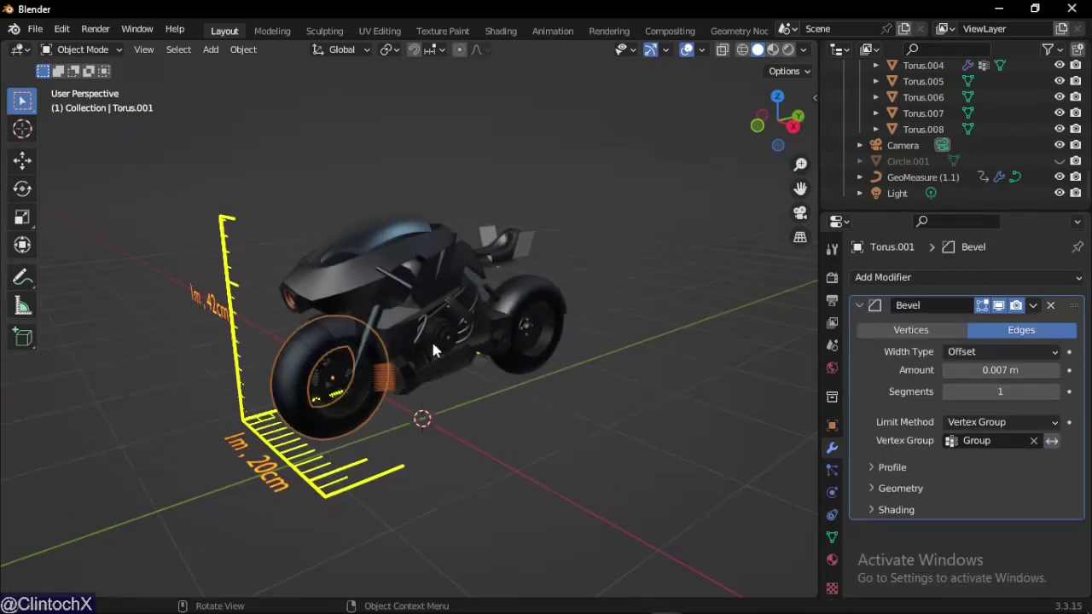
key("g")
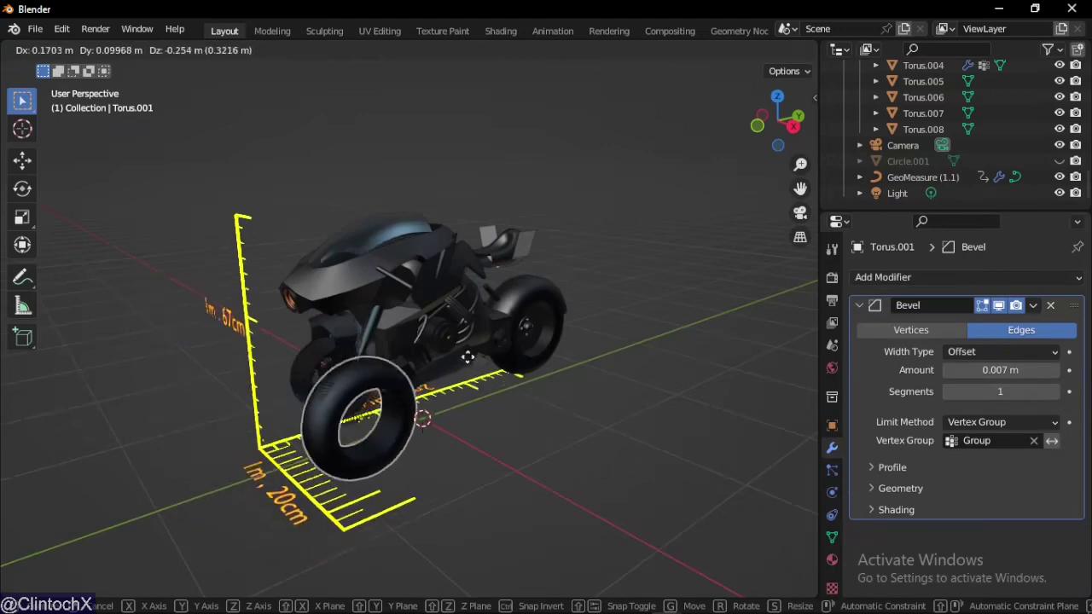
key("Escape")
left_click(512, 346)
key("g")
right_click(531, 362)
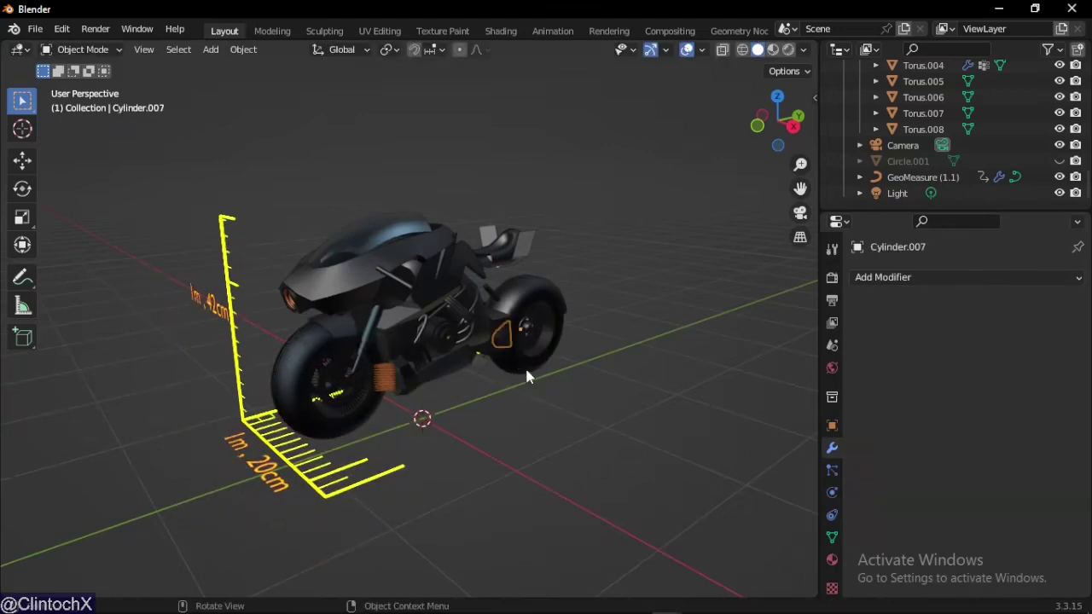
Test-move the rear tyre and the front tyre against the measurement rulers, cancelling each move
left_click(525, 365)
key("g")
key("g")
key("Escape")
middle_click_drag(426, 410, 523, 411)
left_click(521, 401)
key("g")
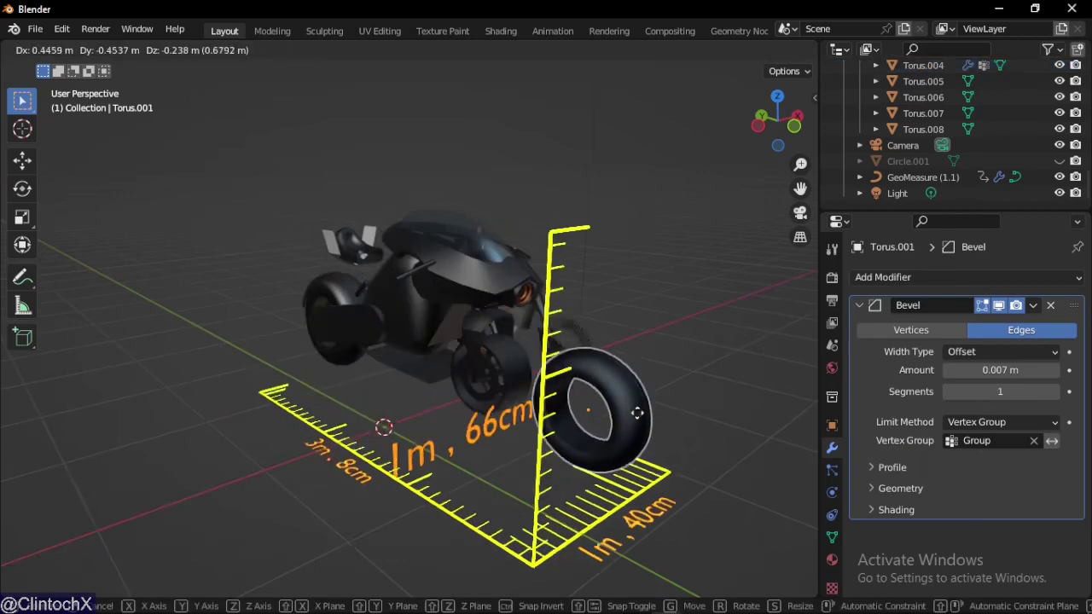
key("Escape")
Test-move the GeoMeasure object and the headlight ring, cancelling each move
left_click(498, 294)
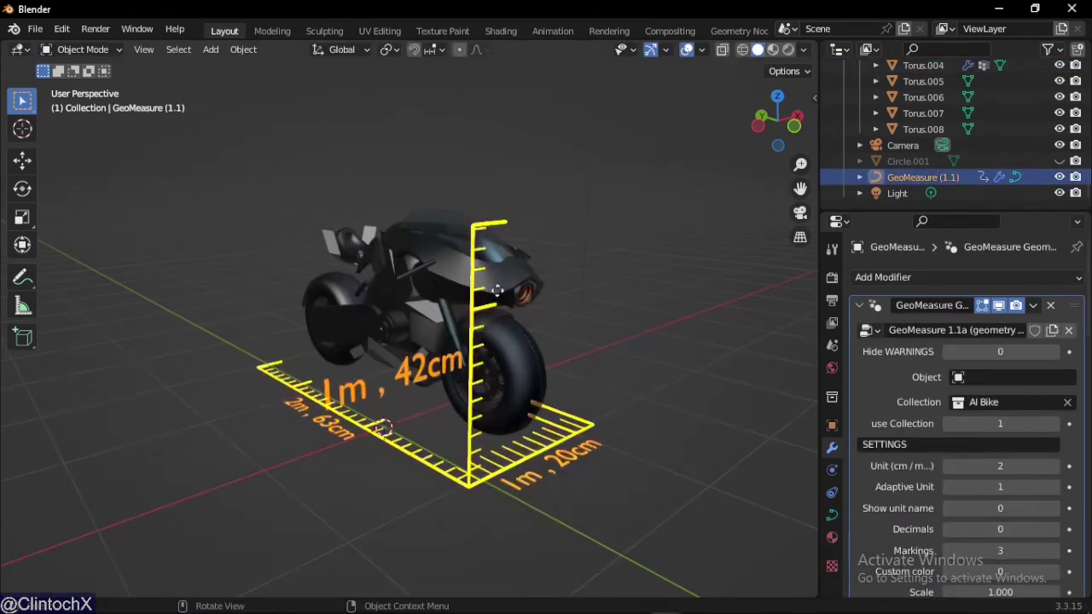
key("g")
key("Escape")
left_click(528, 294)
key("g")
key("Escape")
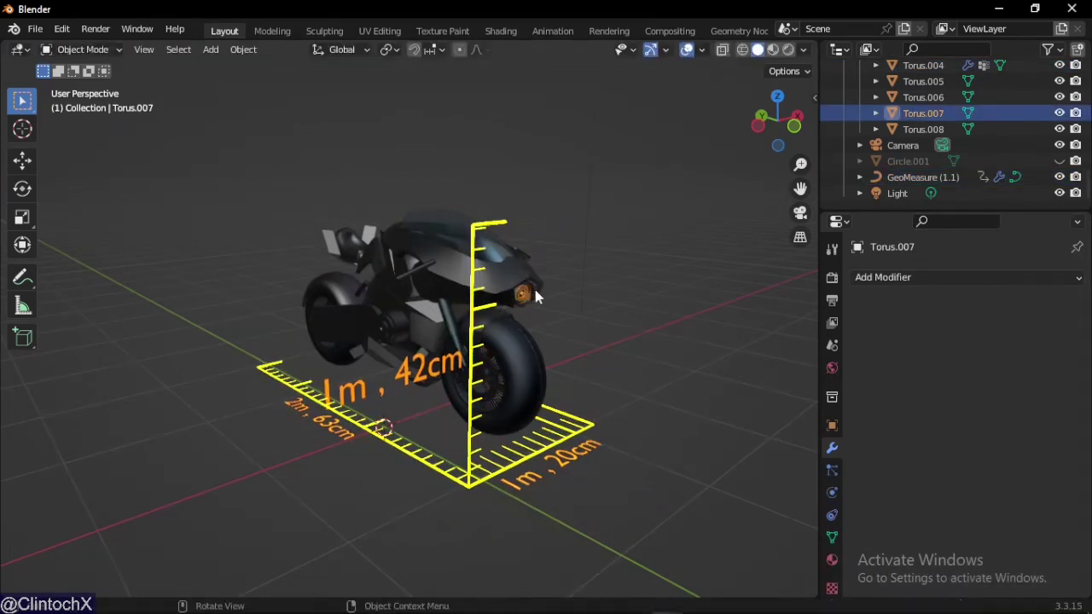
key("g")
key("Escape")
Test-move the handlebars and the bike's front fairing against the measurement rulers, cancelling each move
left_click(434, 273)
key("g")
key("Escape")
middle_click_drag(367, 273, 460, 285)
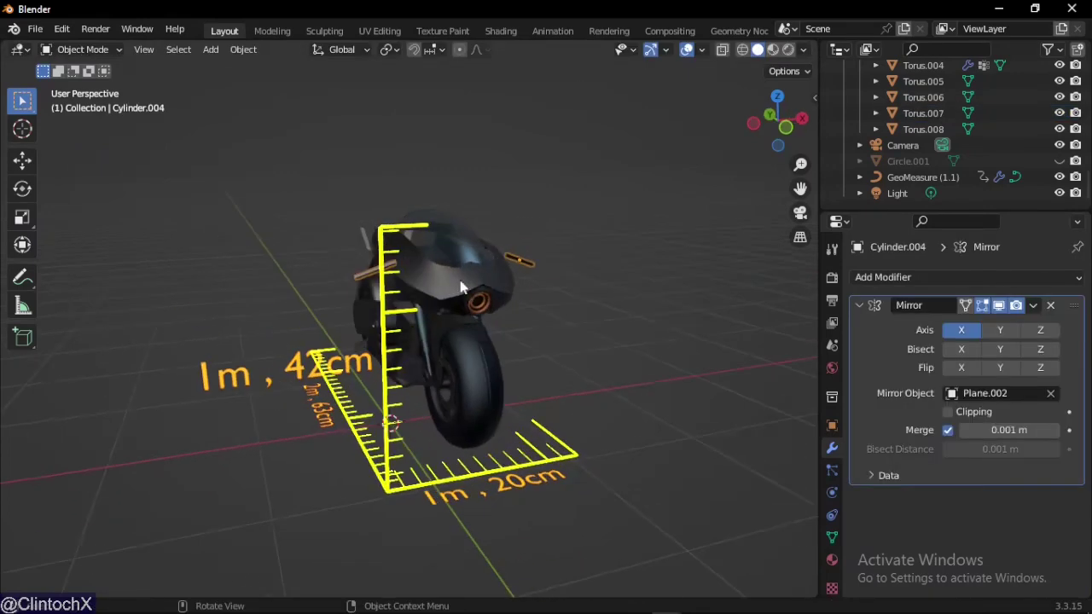
left_click(419, 264)
key("g")
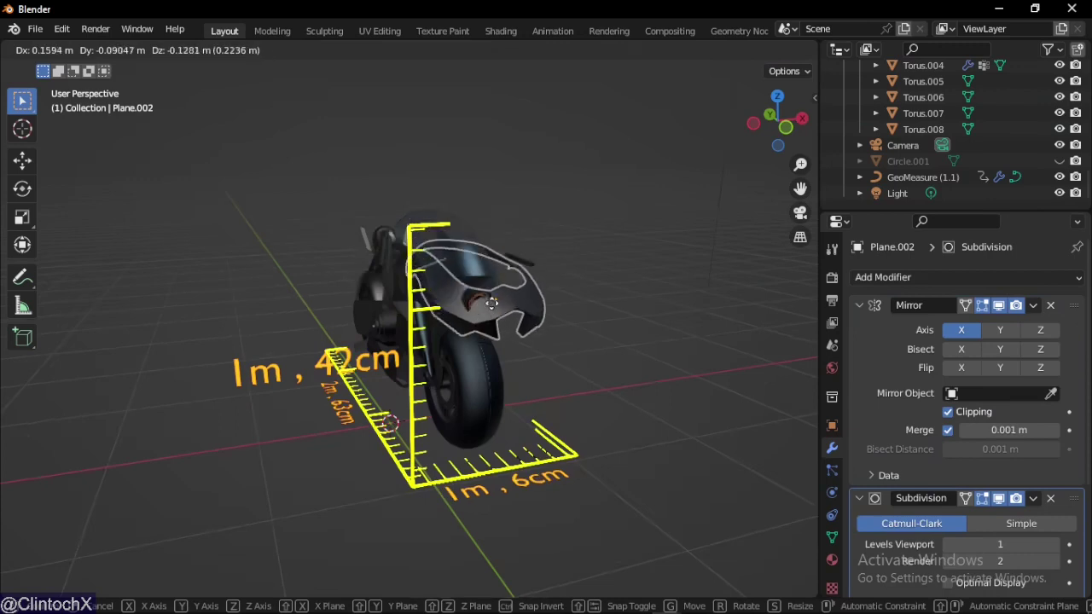
key("Escape")
Select the GeoMeasure object, look over its modifier settings, and return Hide WARNINGS to 0 after trying 1
left_click(550, 463)
middle_click_drag(550, 463, 570, 464)
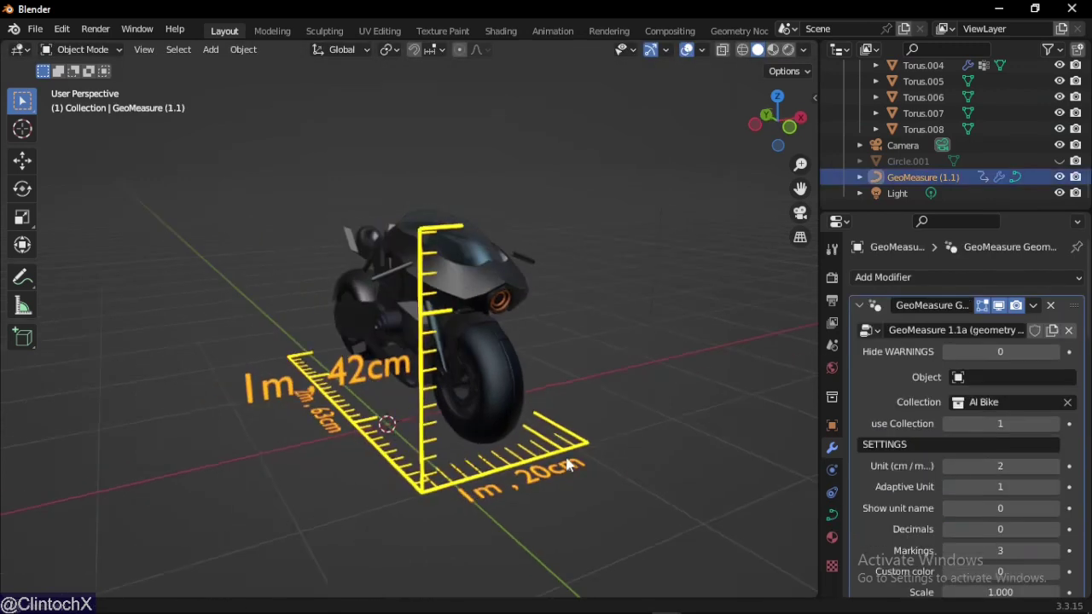
scroll(941, 433, "down", 3)
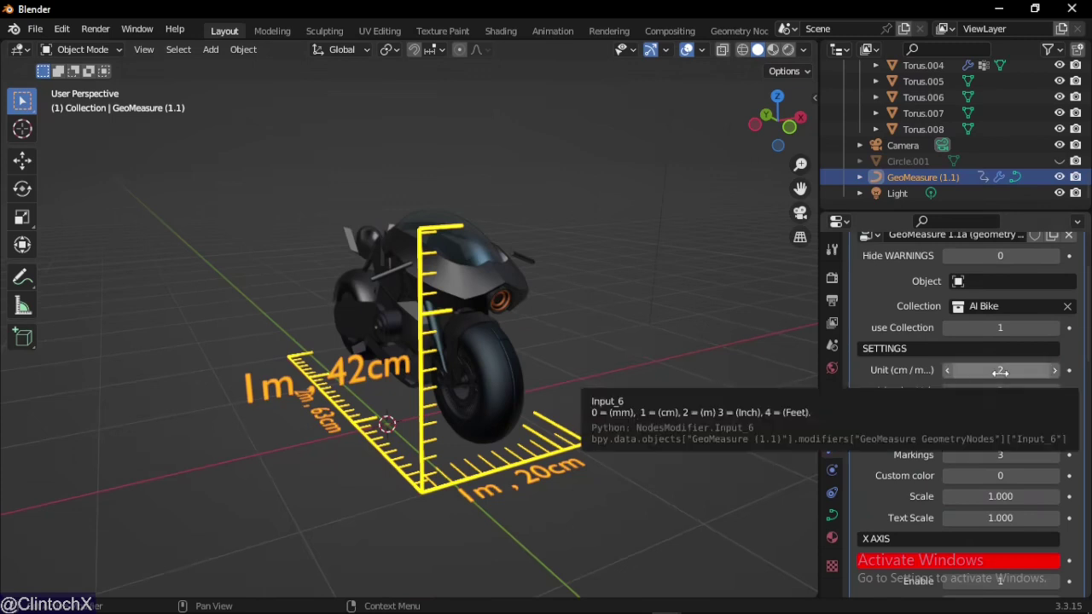
scroll(994, 369, "up", 3)
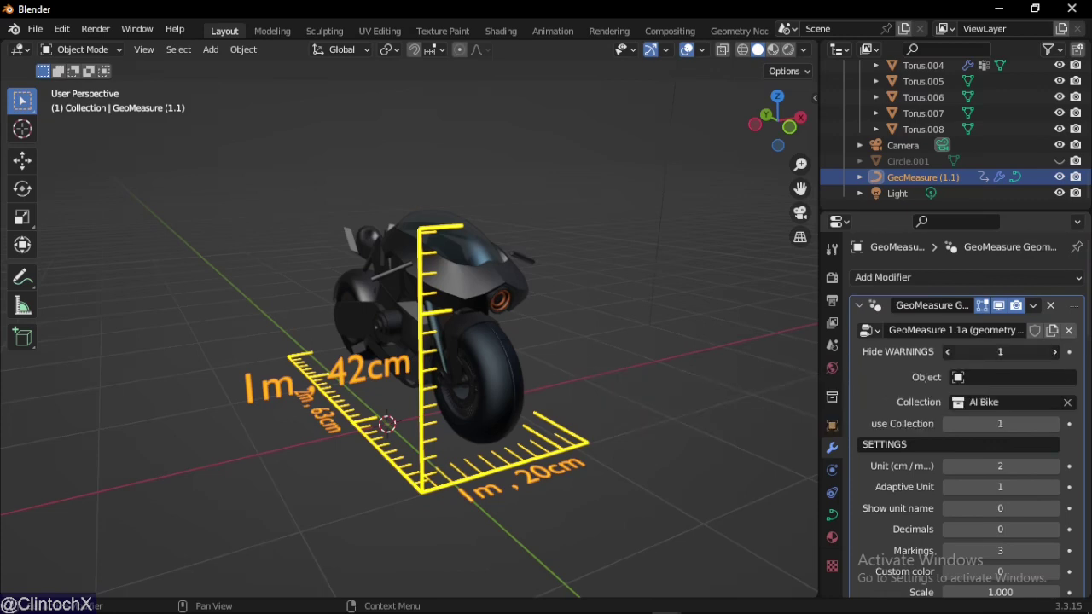
left_click(947, 351)
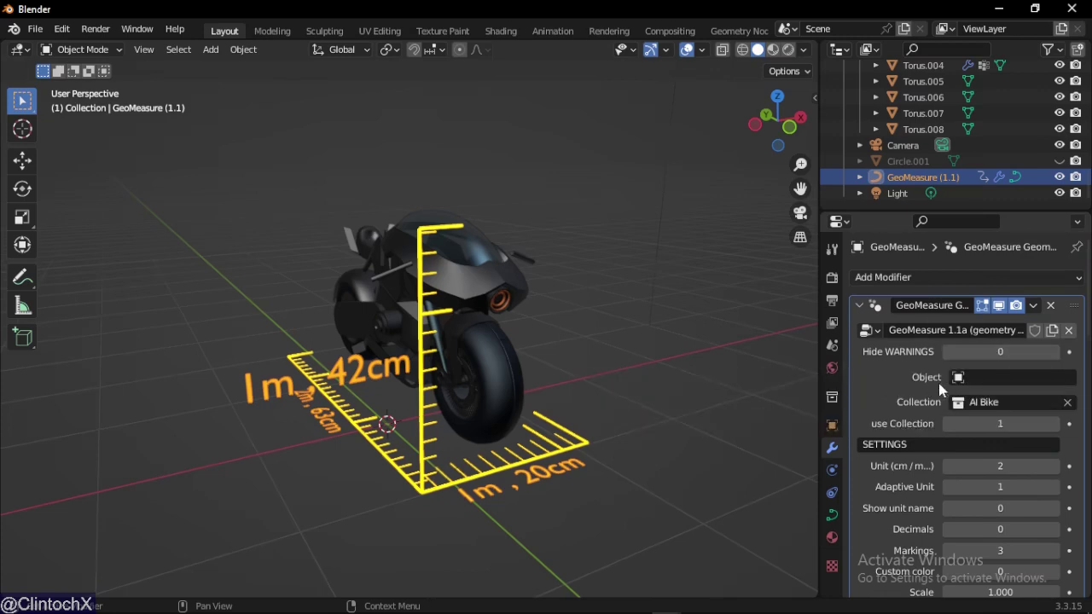
Try the GeoMeasure modifier with use Collection at 0 and no object assigned, and set use Collection back to 1
left_click(948, 423)
middle_click_drag(691, 397, 620, 384)
scroll(609, 395, "up", 2)
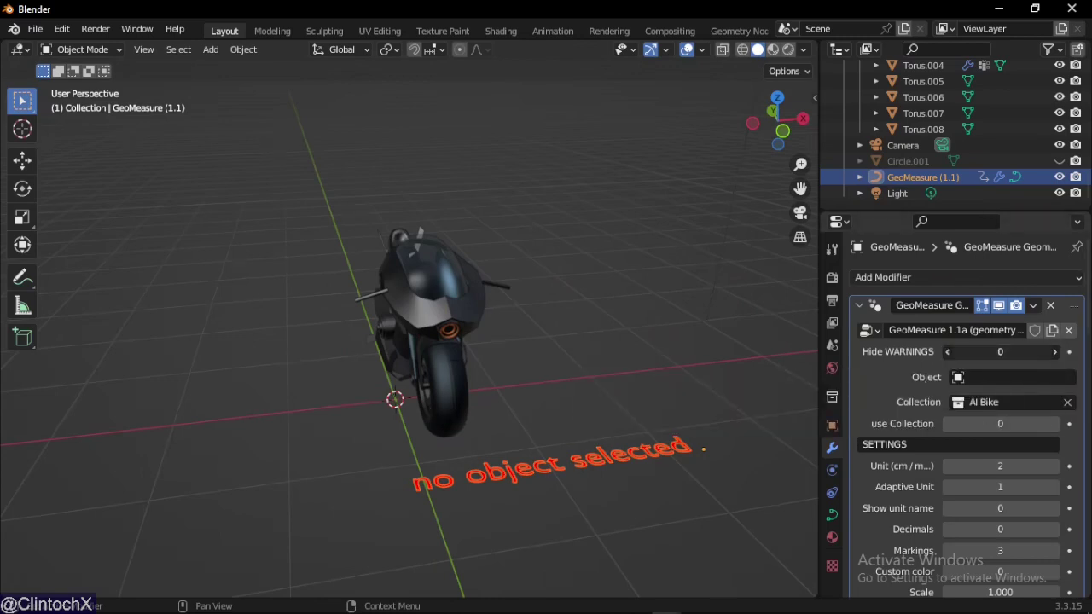
mouse_move(1000, 352)
left_mouse_down()
mouse_move(1022, 352)
mouse_move(993, 352)
left_mouse_up()
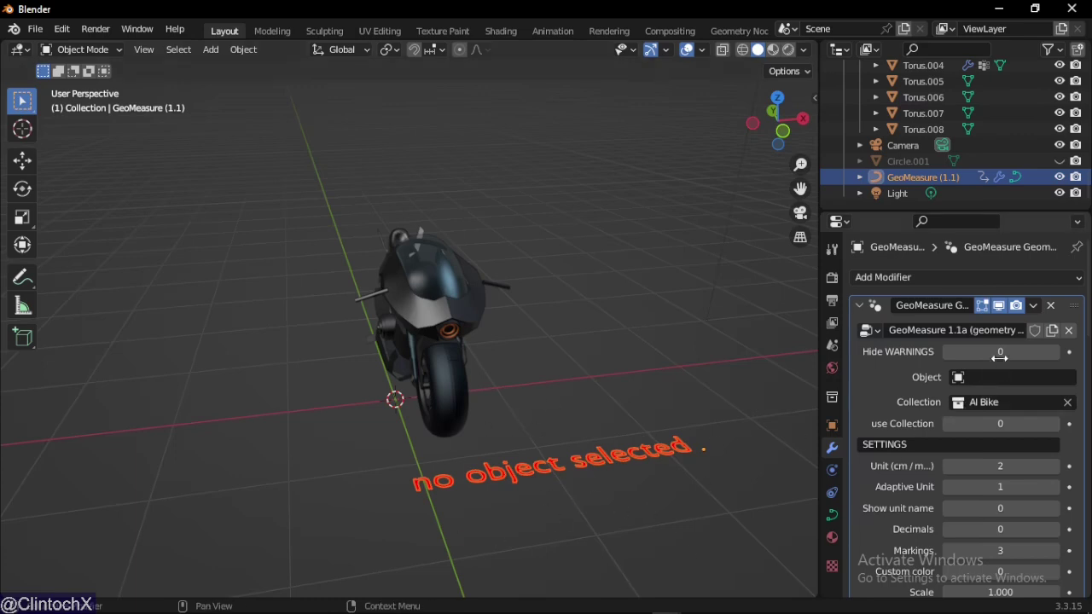
left_click_drag(1009, 424, 1031, 424)
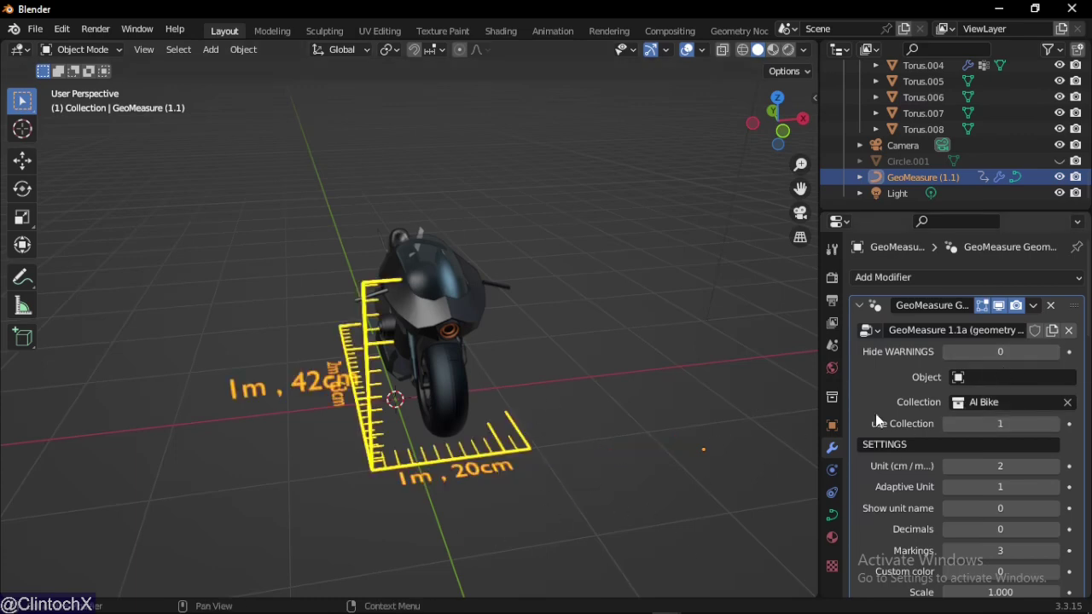
middle_click_drag(721, 396, 843, 388)
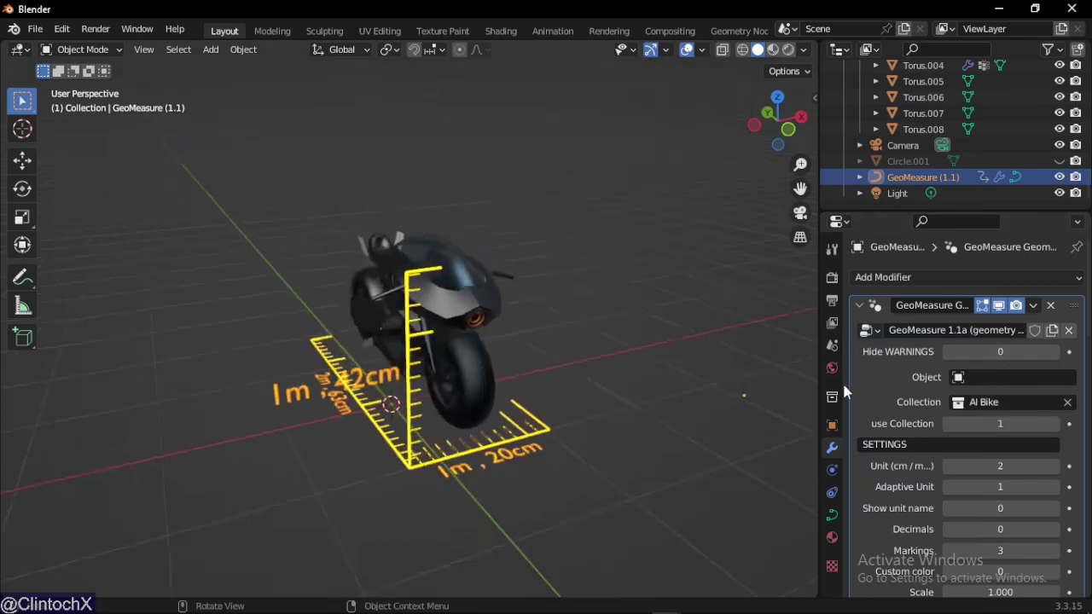
Add a mesh cube to the scene and move it beside the motorcycle
left_click(984, 376)
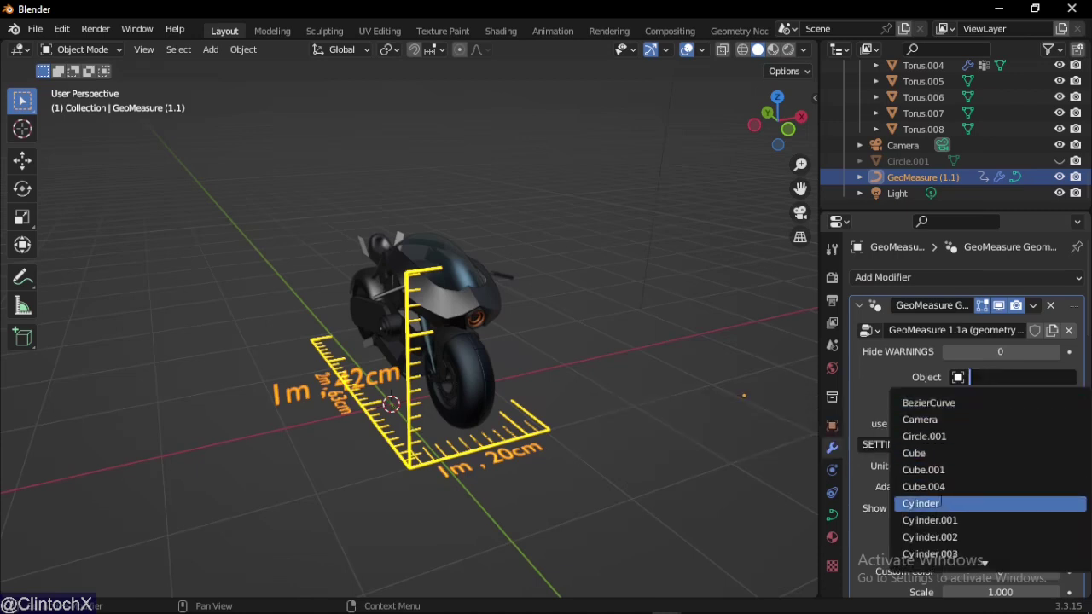
key("shift+a")
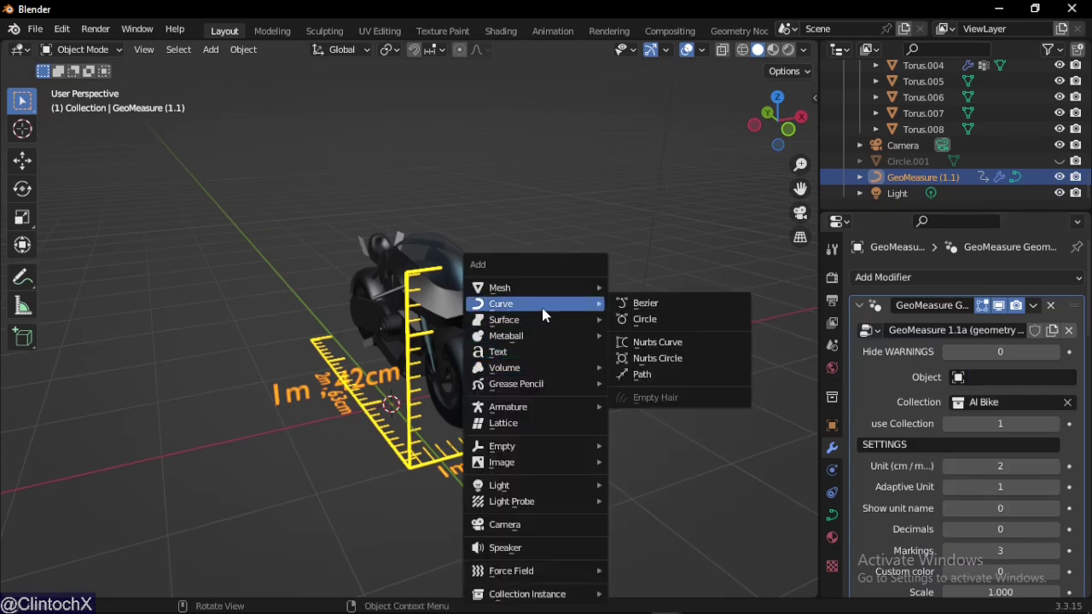
mouse_move(512, 288)
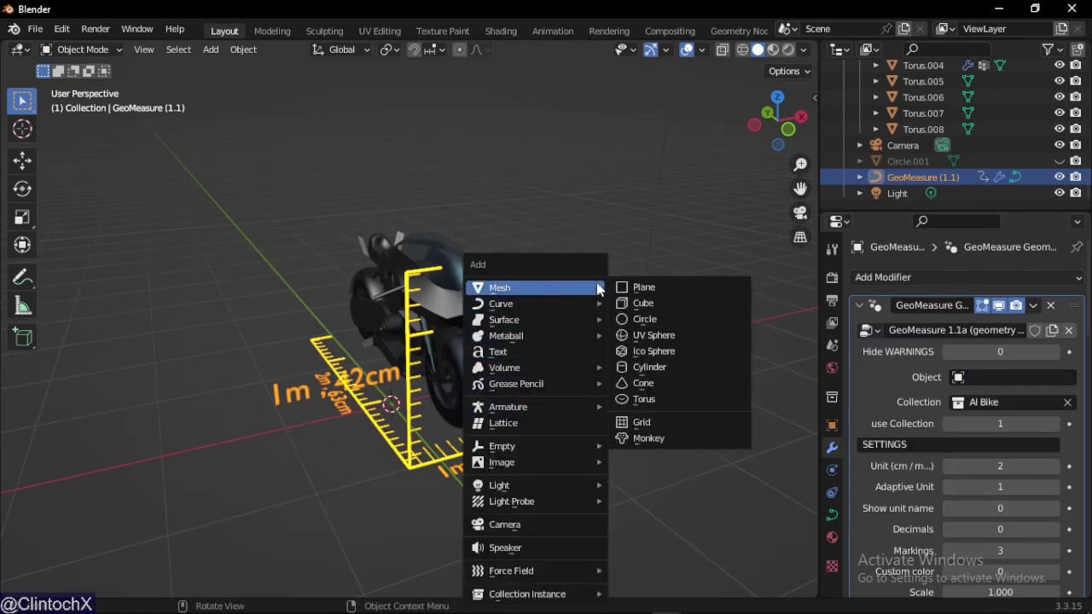
left_click(646, 304)
key("g")
left_click(811, 336)
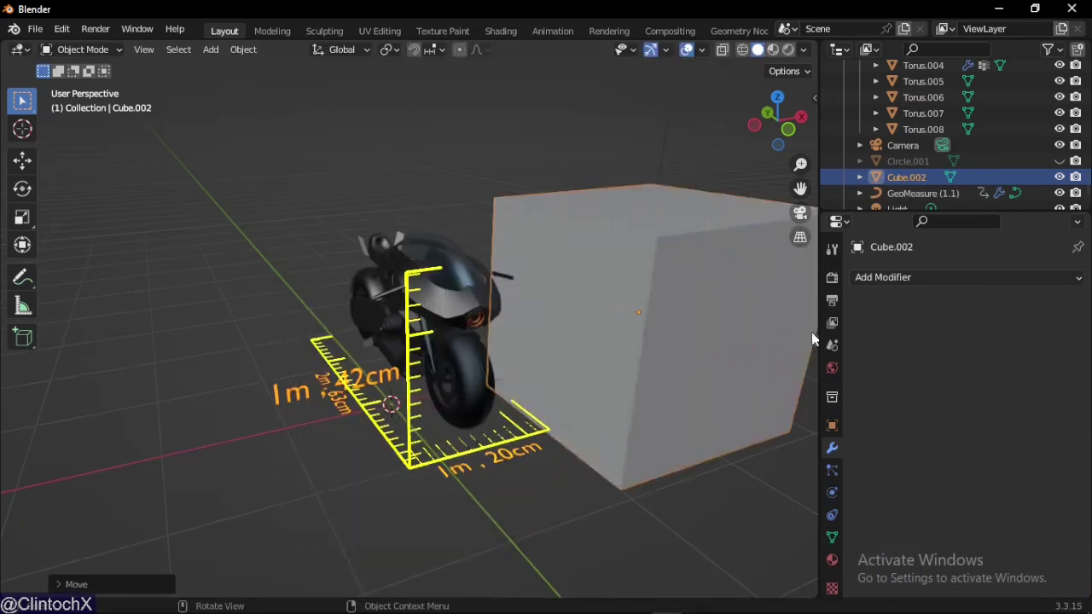
key("g")
left_click(601, 378)
Assign the new cube, Cube.002, as the GeoMeasure modifier's Object and set use Collection to 0
left_click(923, 193)
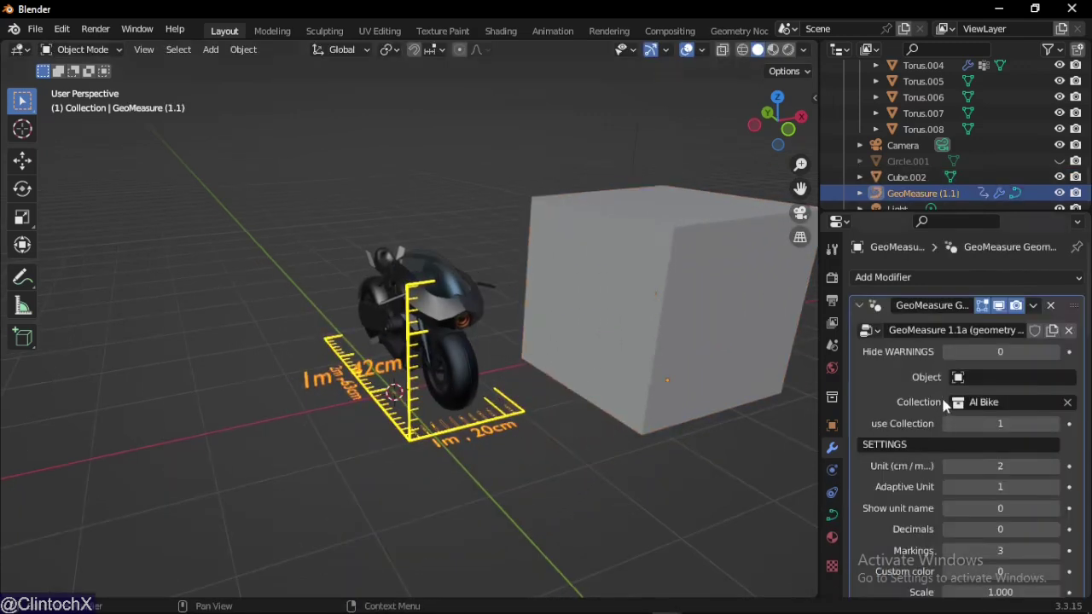
left_click(1015, 377)
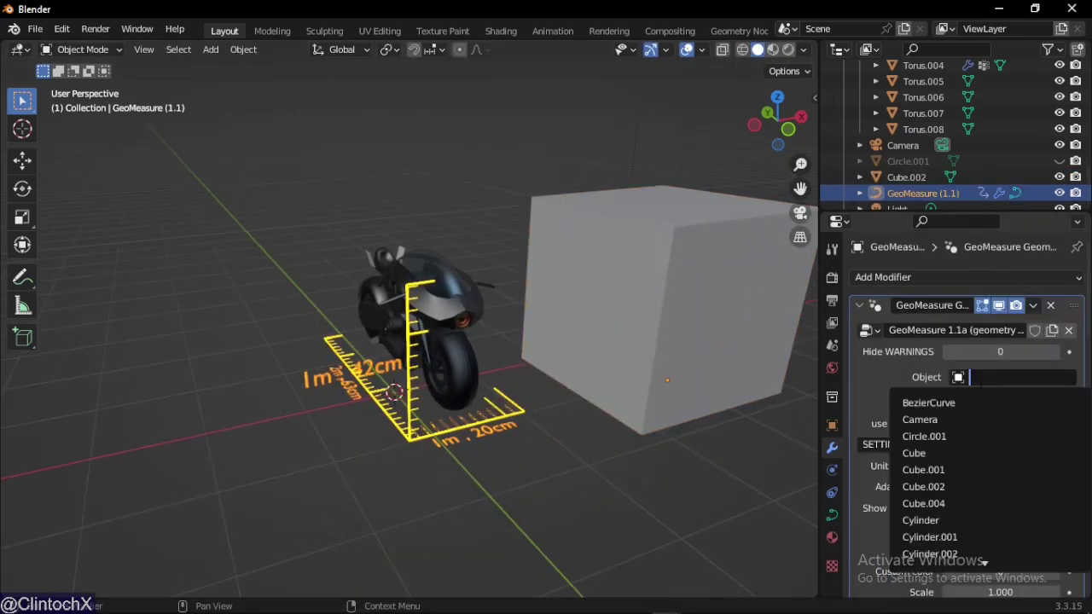
left_click(739, 327)
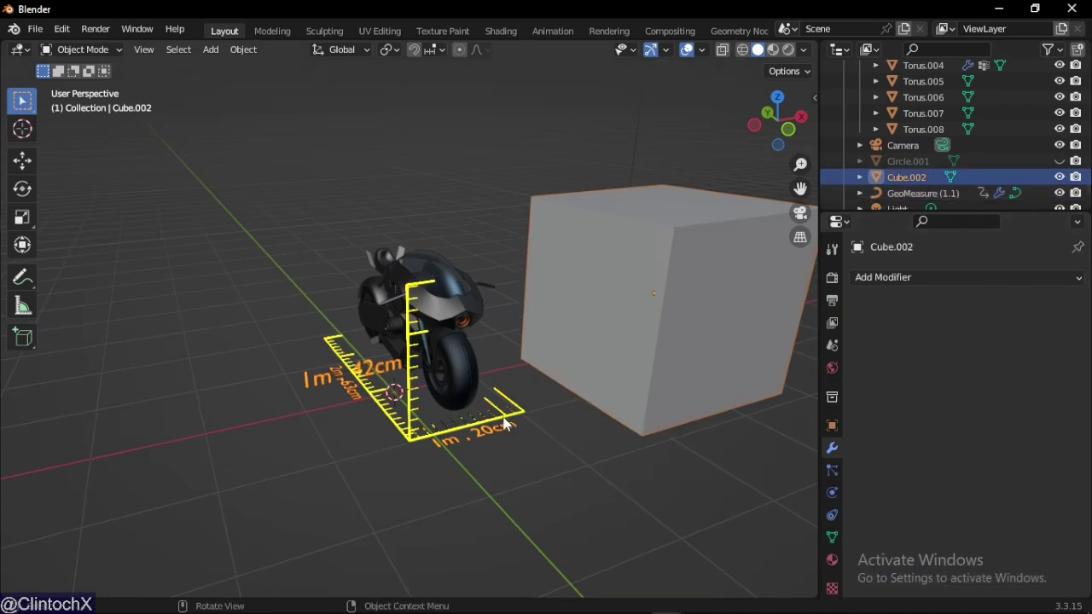
left_click(923, 193)
left_click(1015, 377)
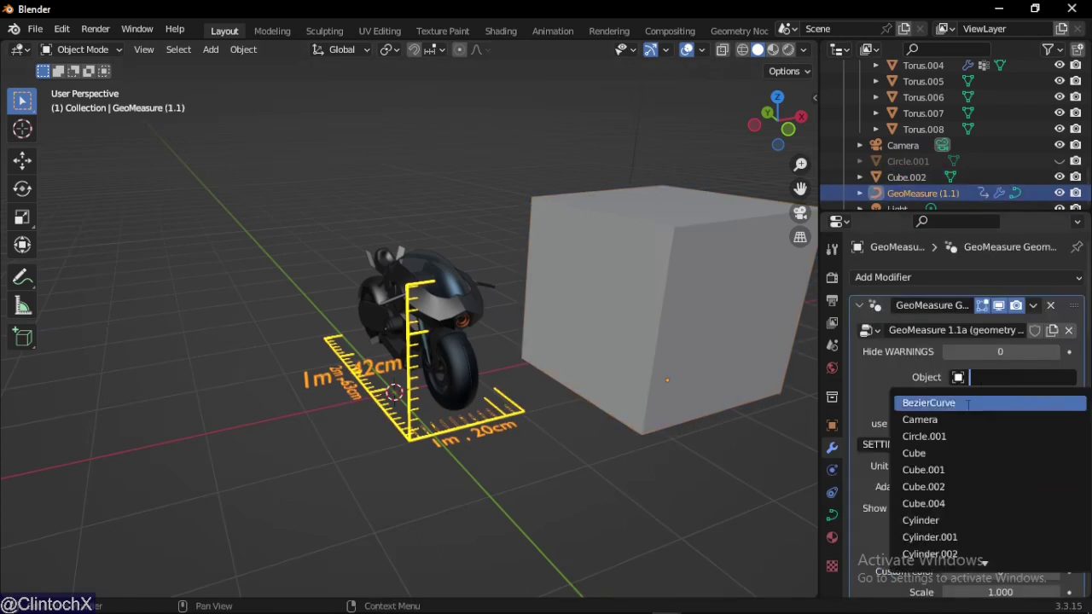
left_click(945, 487)
scroll(789, 405, "down", 2)
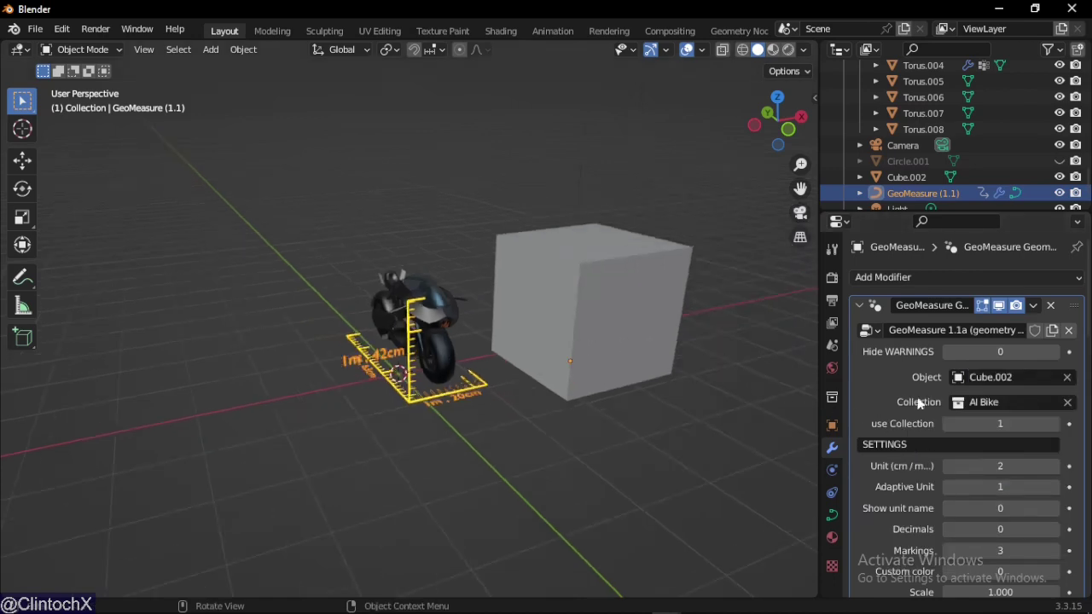
left_click_drag(998, 423, 968, 424)
middle_click_drag(709, 408, 594, 403)
scroll(649, 409, "up", 1)
Add a horizontal loop cut around the cube in Edit Mode, test-scale it against the rulers, cancel the scaling and return to Object Mode
left_click(594, 404)
middle_click_drag(341, 497, 430, 507)
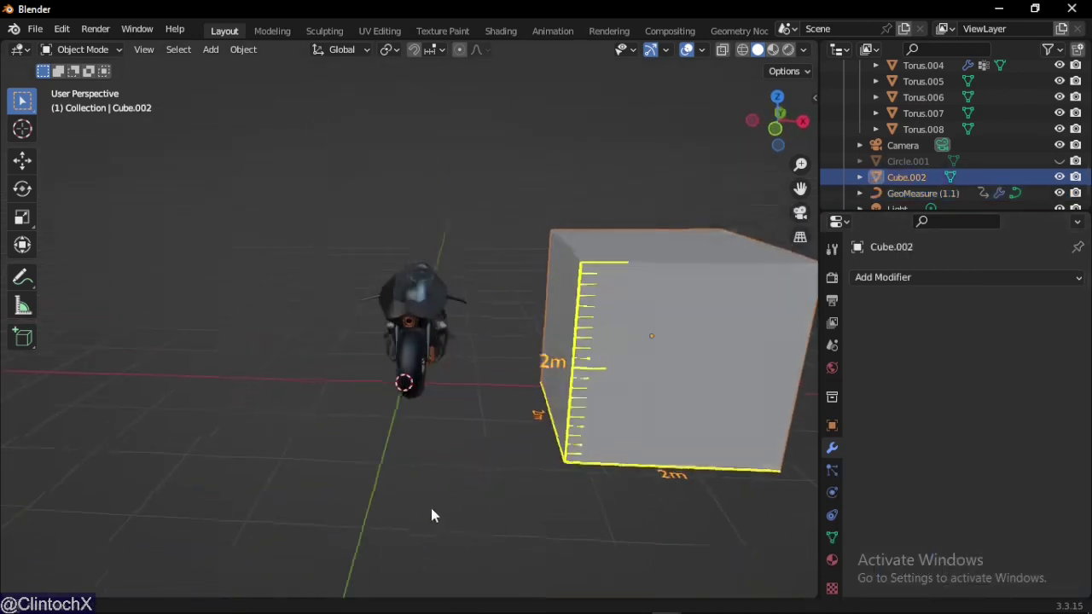
key("ctrl+Tab")
left_click(626, 446)
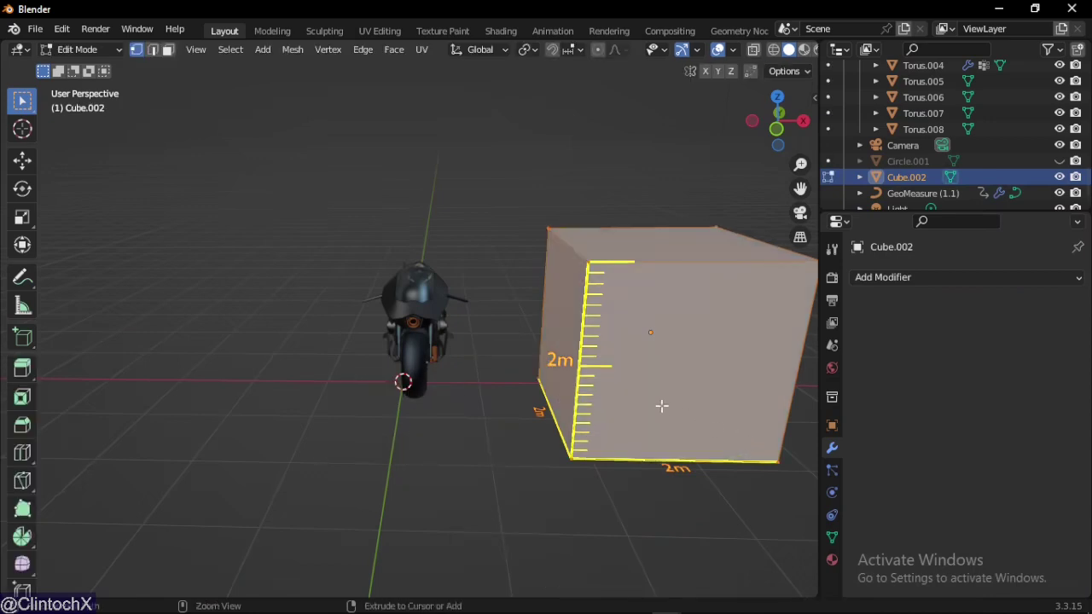
key("ctrl+r")
left_click(584, 365)
key("s")
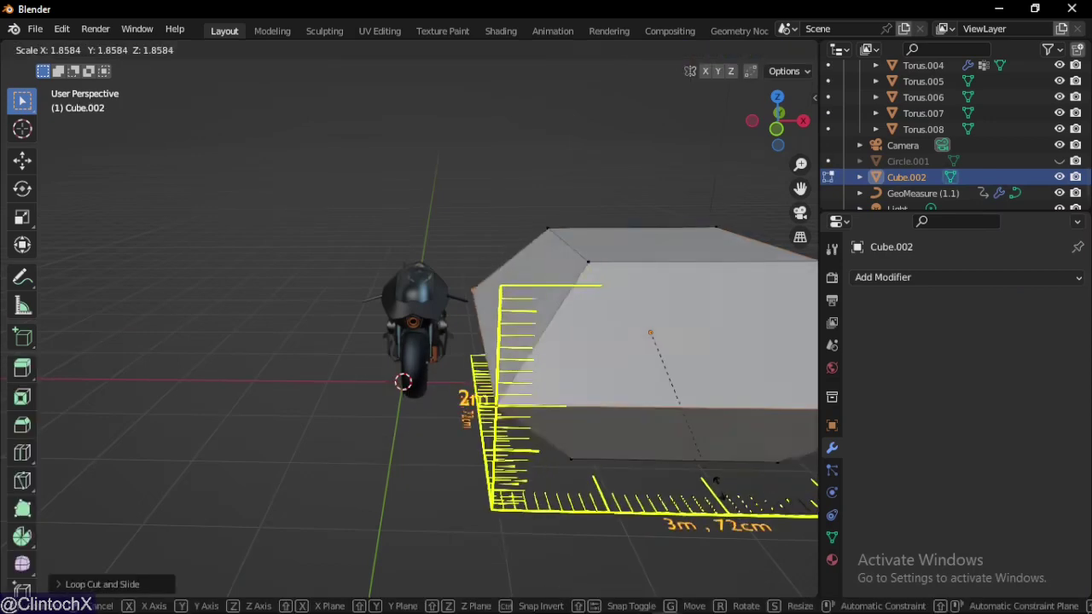
key("Escape")
key("Tab")
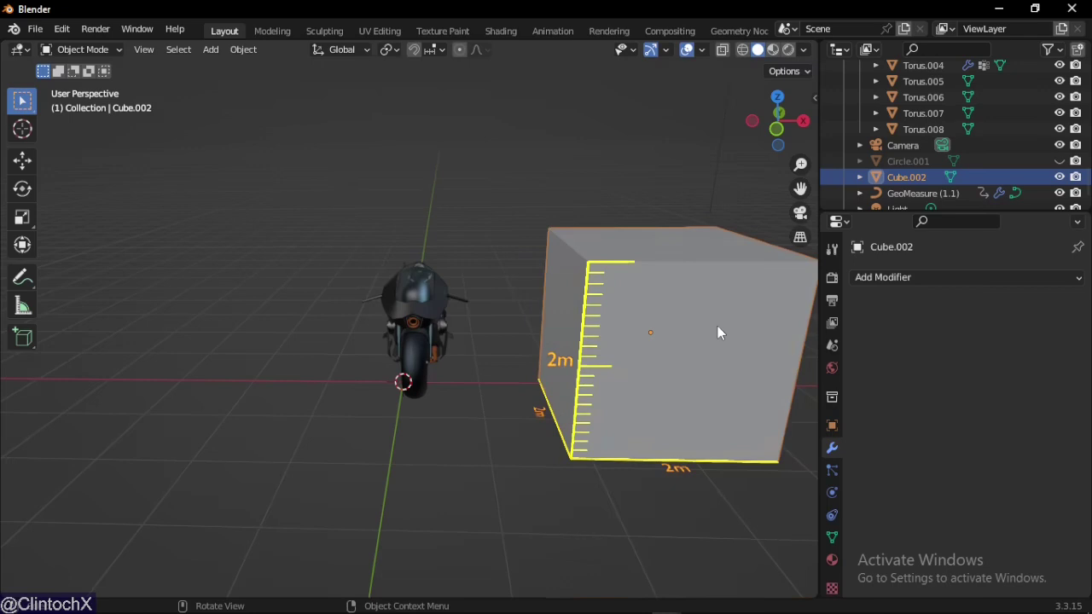
Delete the cube from the scene
key("x")
left_click(717, 326)
middle_click_drag(525, 358, 466, 394)
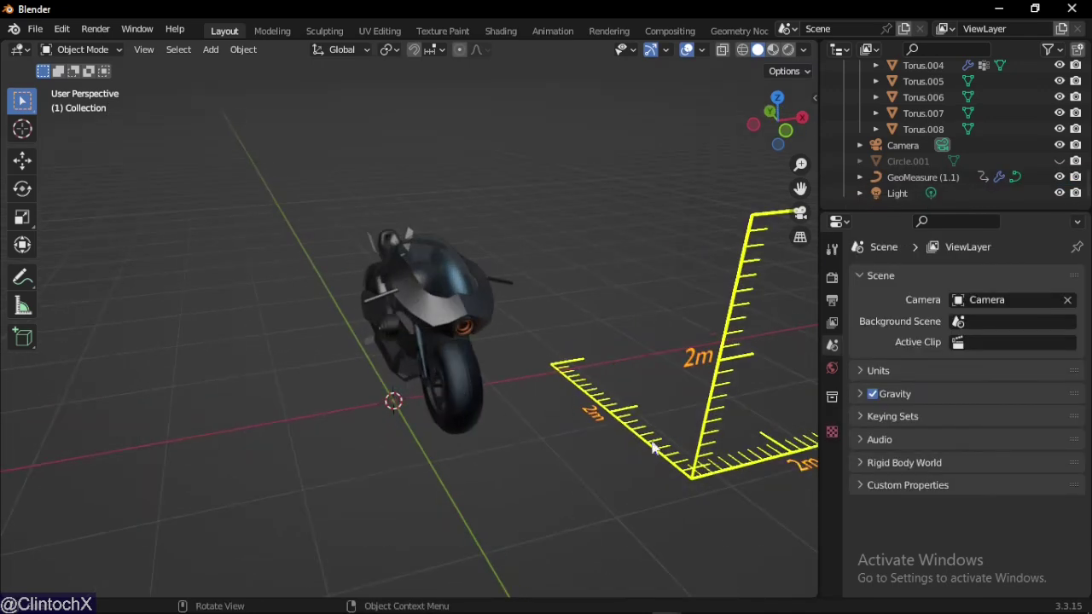
Set the GeoMeasure modifier's use Collection to 1 and clear its Object assignment
left_click(683, 454)
left_click_drag(992, 420, 1023, 420)
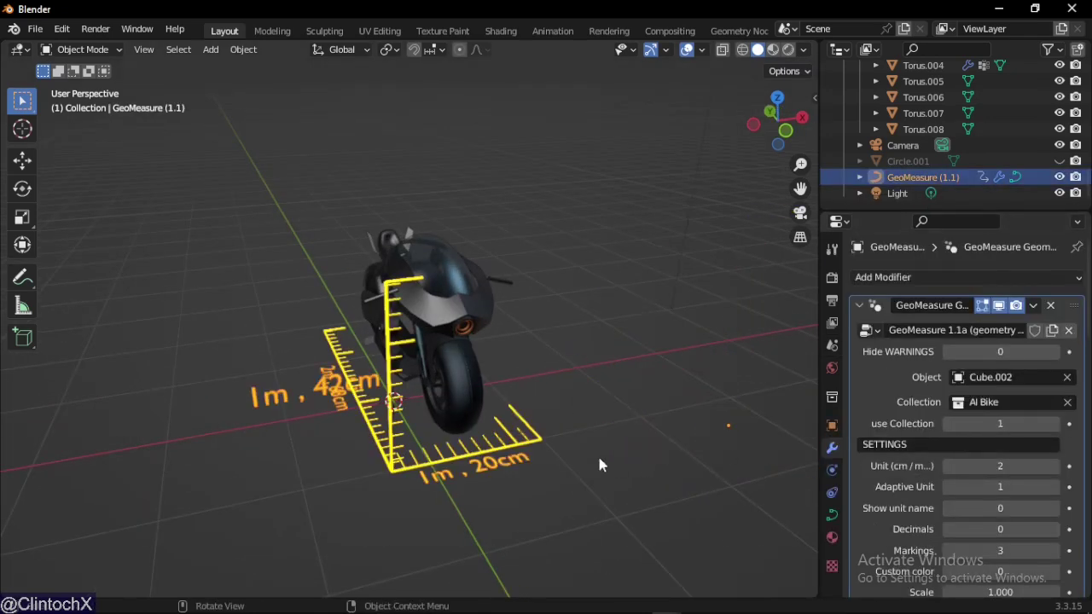
left_click(662, 448)
left_click(1067, 377)
Set the GeoMeasure modifier's Unit to 0 for millimetres and Adaptive Unit to 0
scroll(1023, 384, "down", 2)
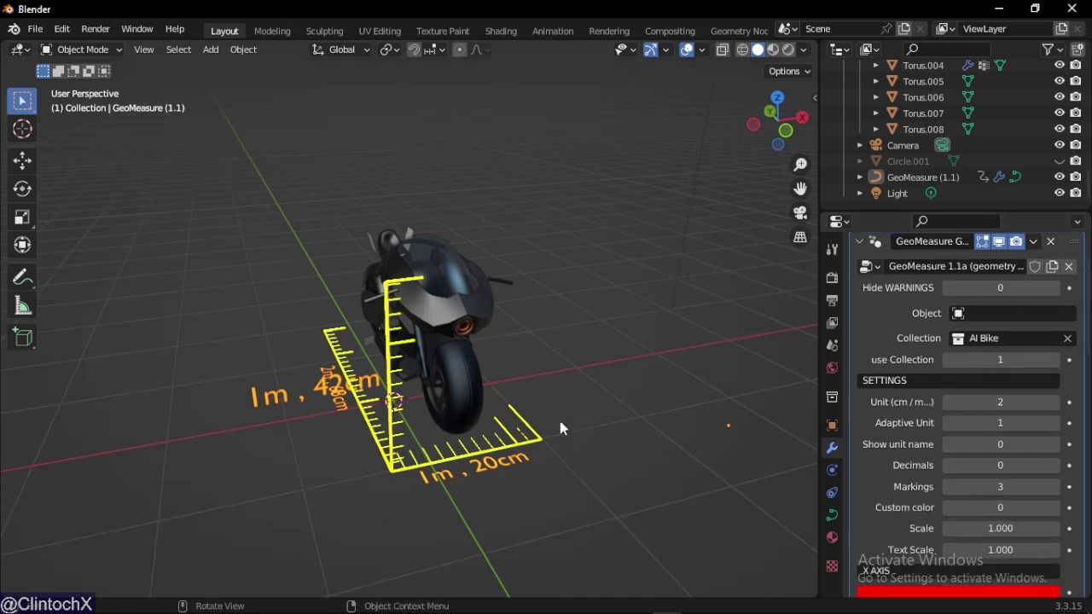
mouse_move(560, 420)
middle_mouse_down()
mouse_move(525, 410)
mouse_move(542, 411)
middle_mouse_up()
scroll(542, 411, "up", 1)
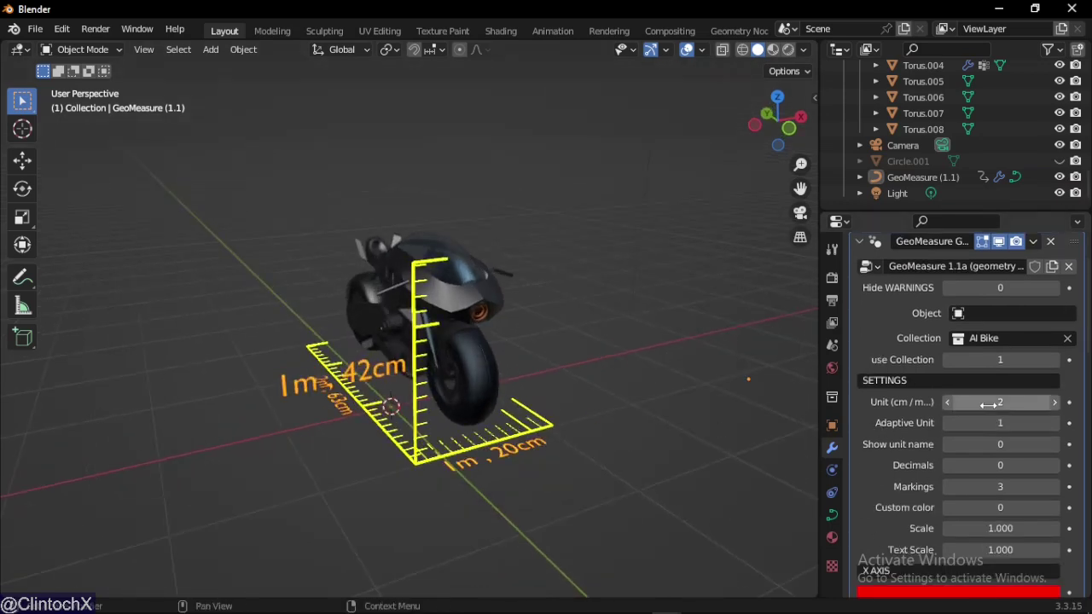
mouse_move(988, 422)
left_mouse_down()
mouse_move(964, 423)
mouse_move(998, 400)
mouse_move(981, 401)
left_mouse_up()
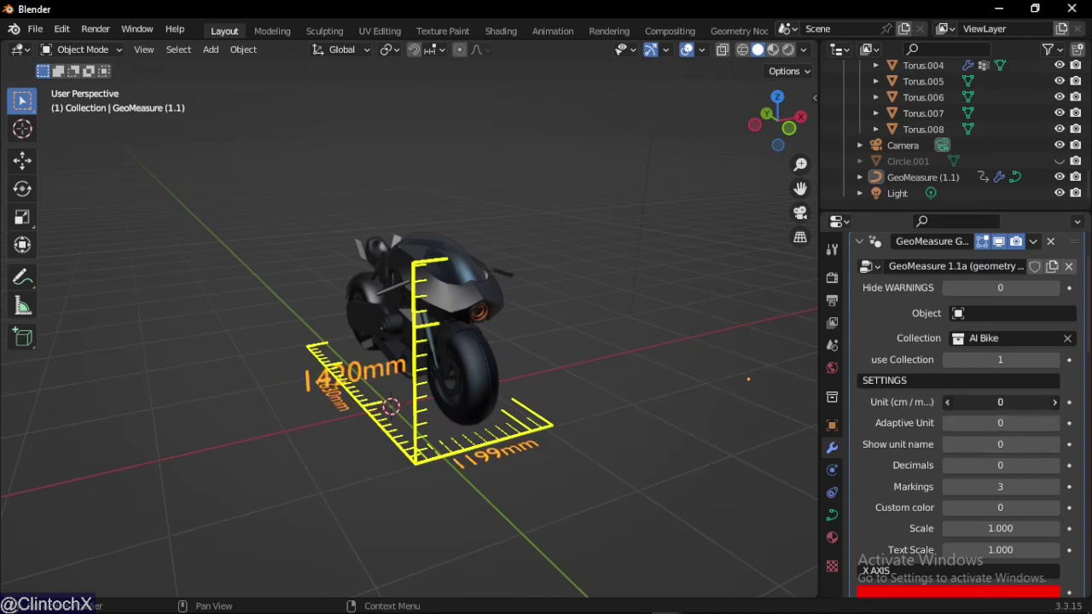
scroll(597, 440, "up", 3)
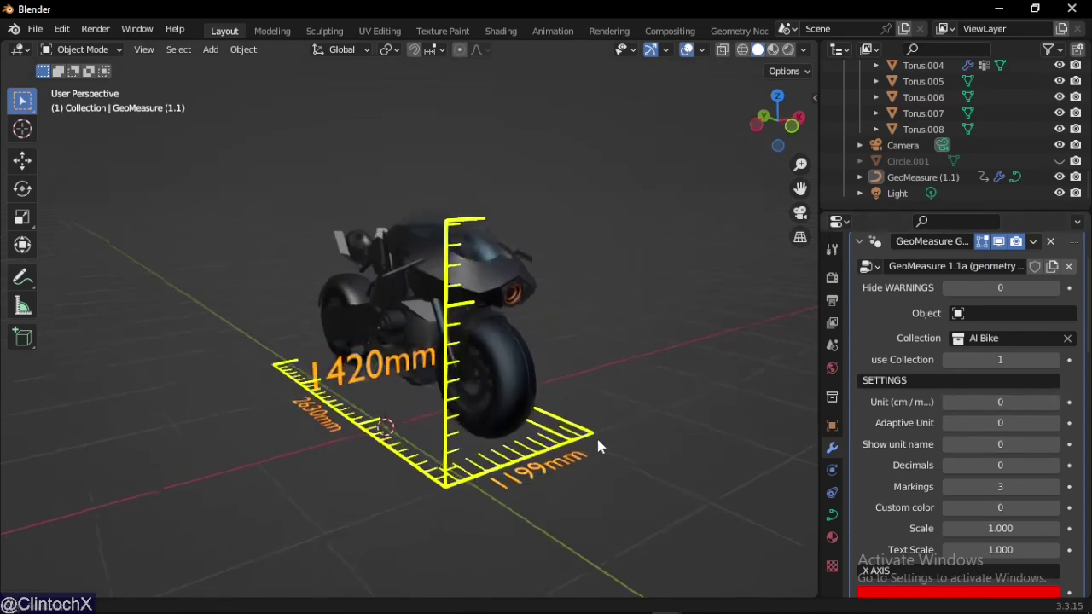
Step the GeoMeasure Unit through 1 (cm), 2 (m) and 3 (inch) to 4 (feet)
left_click(1054, 402)
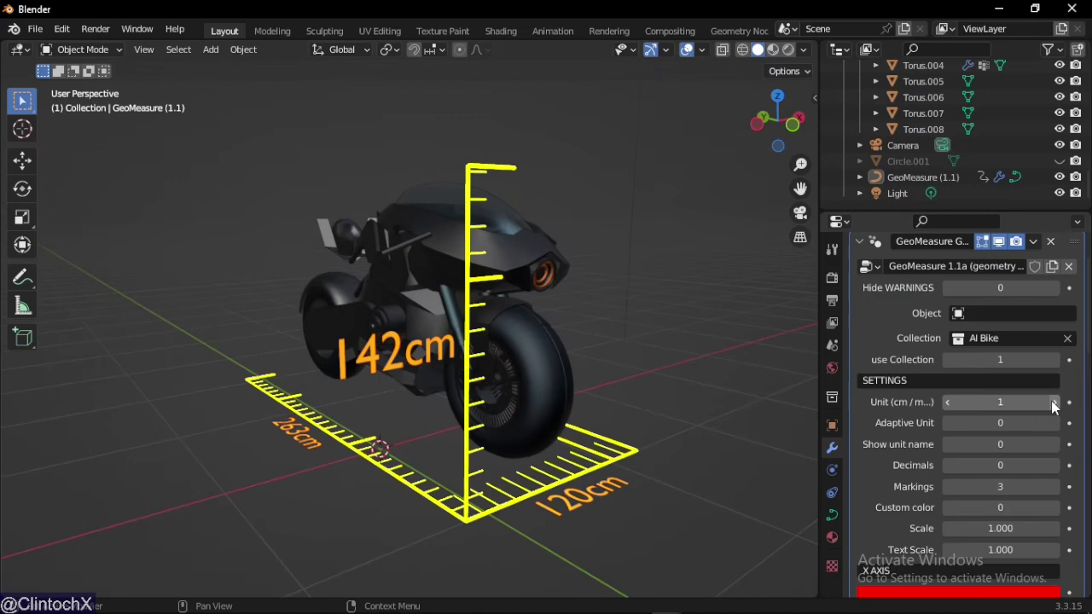
left_click(1054, 402)
left_click(1053, 402)
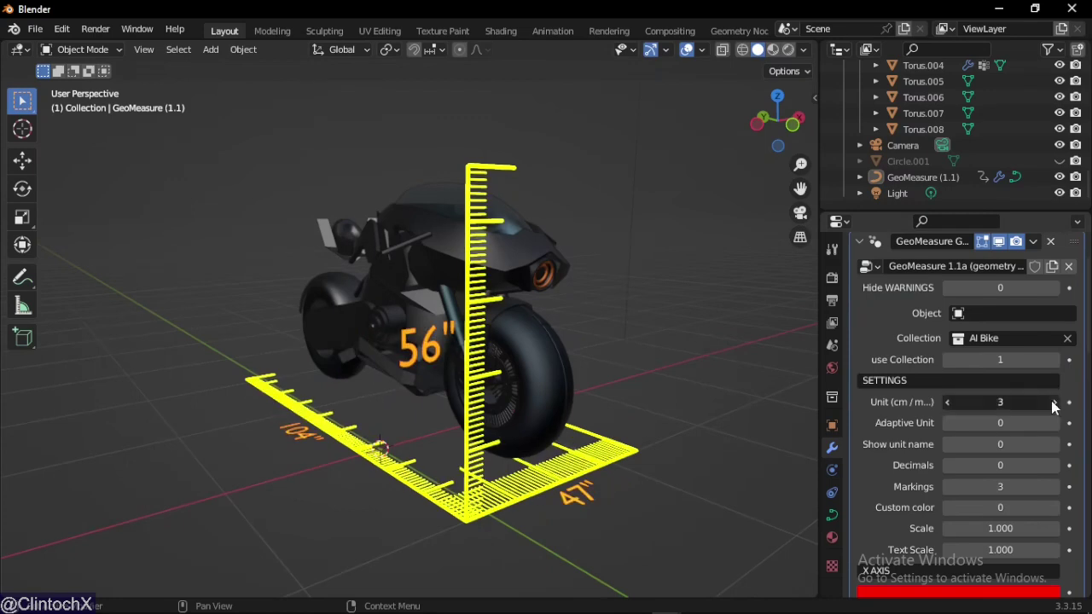
left_click(1054, 402)
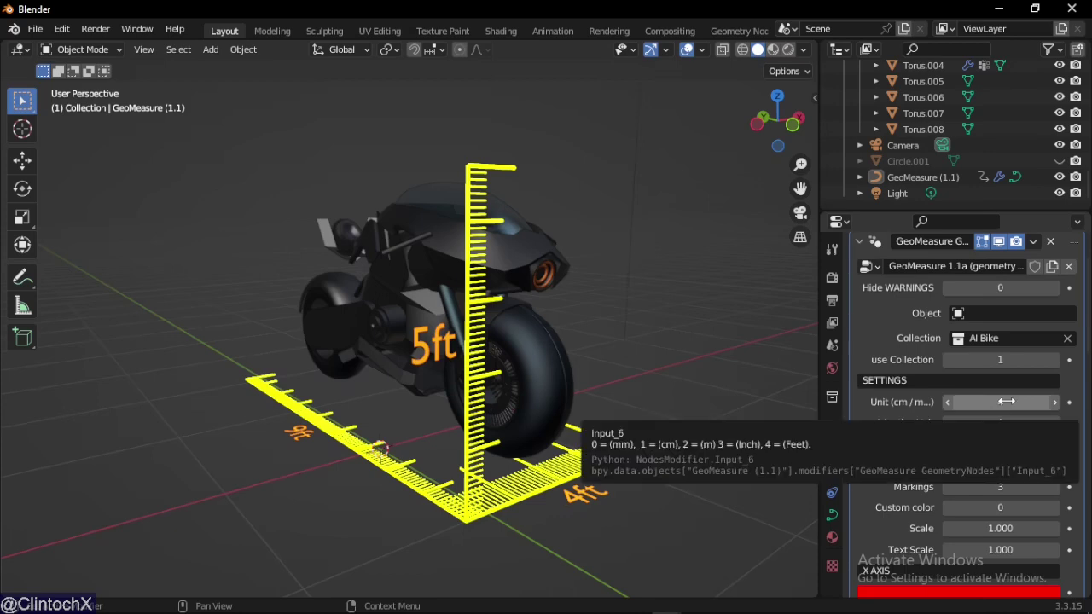
Set the GeoMeasure modifier's Unit to 2 for metres and its Adaptive Unit to 1
key("Return")
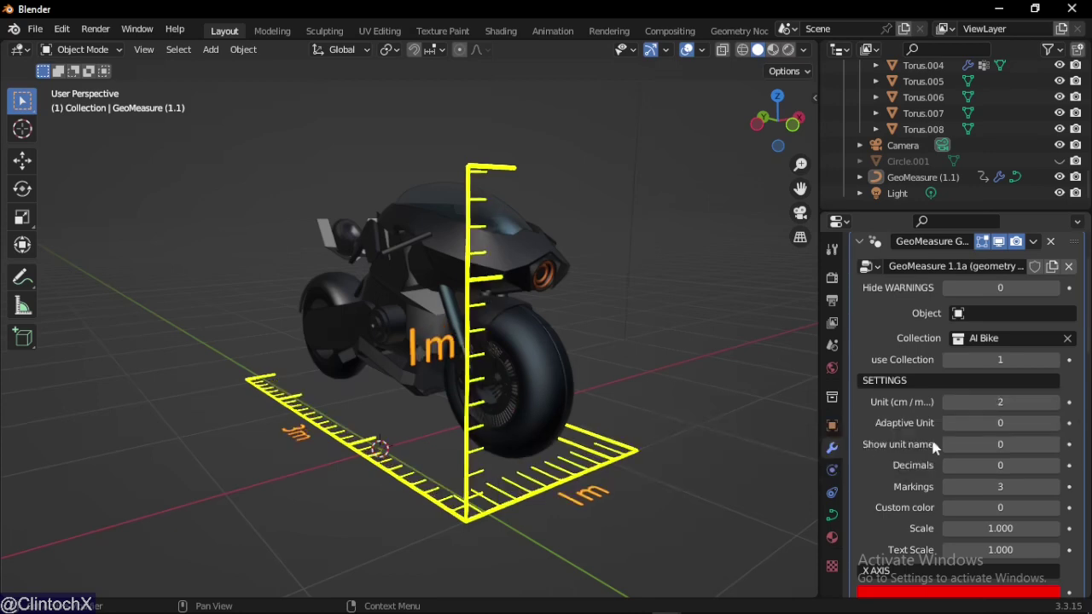
left_click(1054, 423)
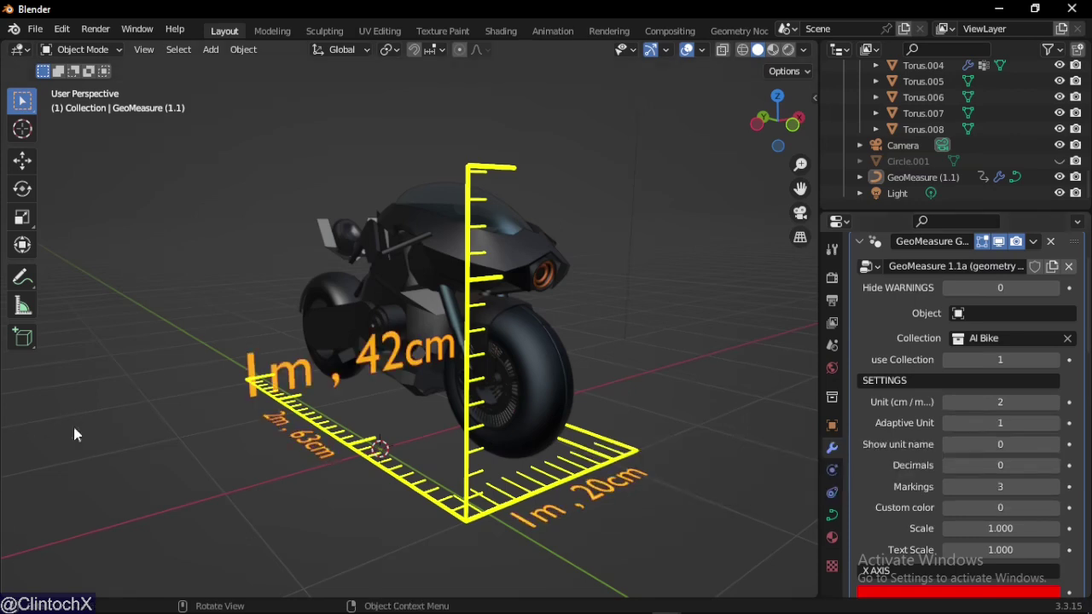
middle_click_drag(355, 417, 355, 414)
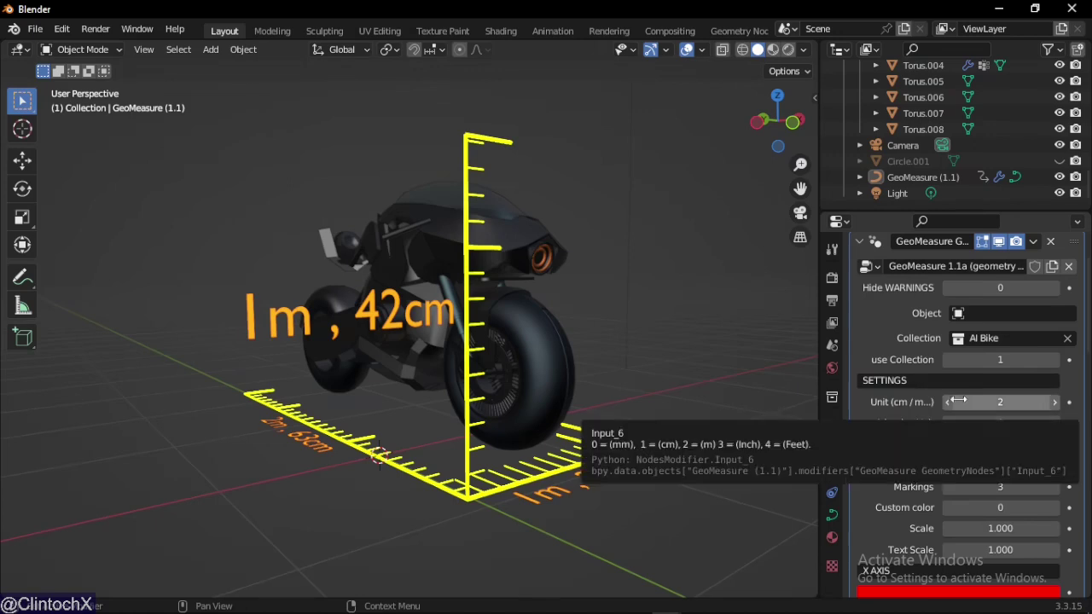
Try the adaptive readout with the GeoMeasure Unit at 4 (feet), followed by 3 (inch)
left_click(1056, 402)
left_click(1055, 402)
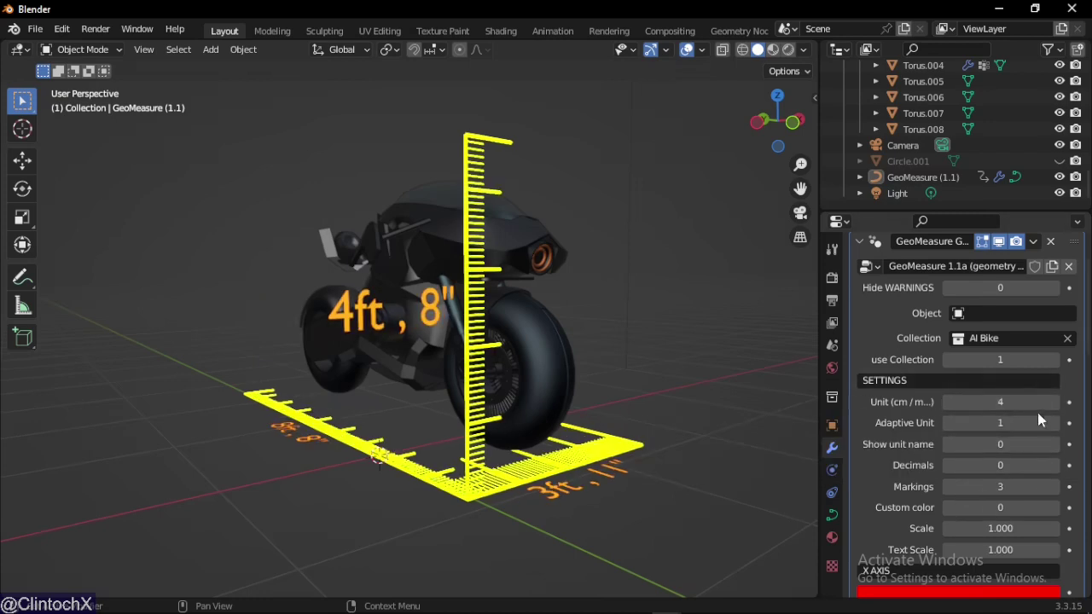
left_click(951, 400)
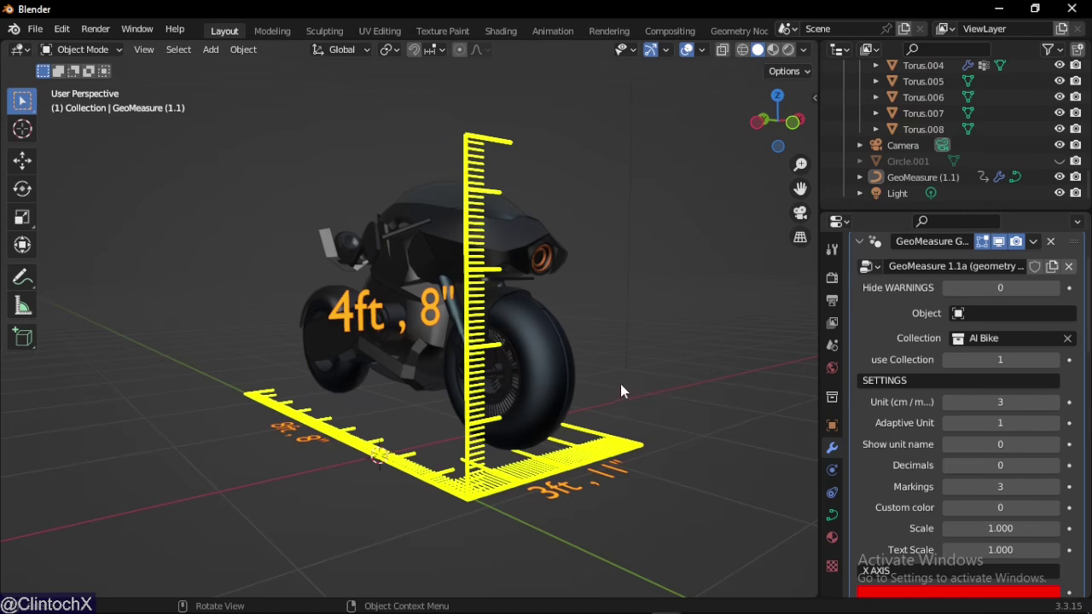
middle_click_drag(608, 387, 545, 318)
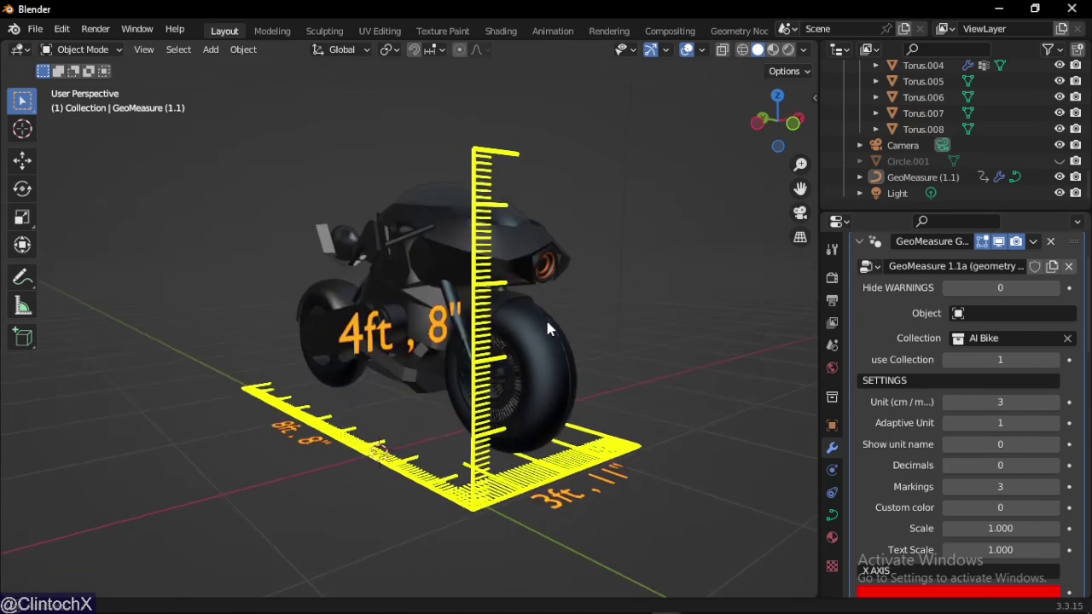
scroll(378, 364, "up", 2)
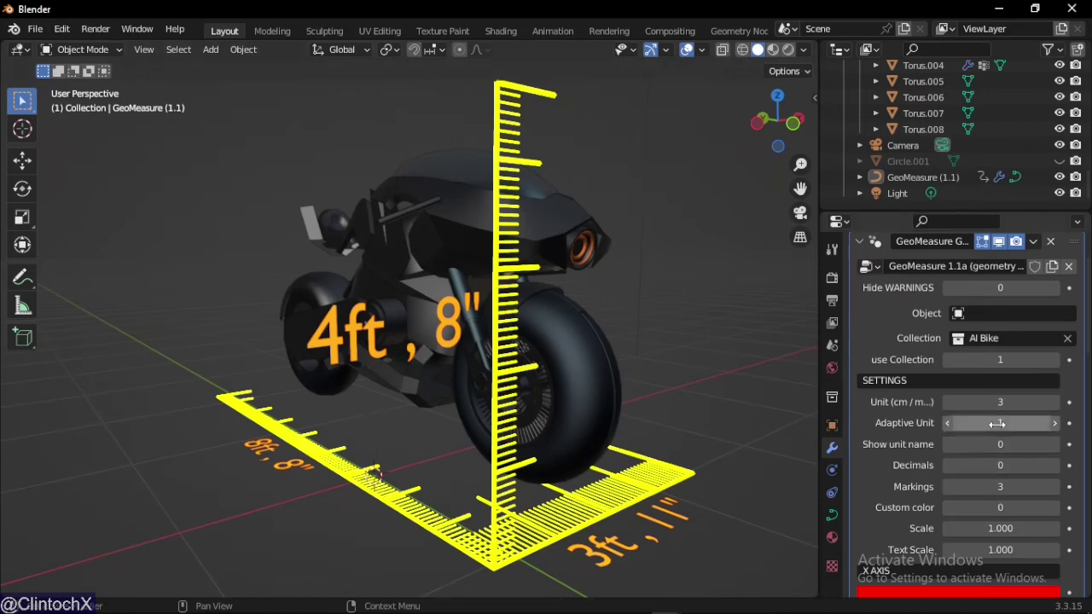
Set Adaptive Unit to 0, Unit to 4 for feet, and Decimals to 2
left_click_drag(997, 424, 981, 424)
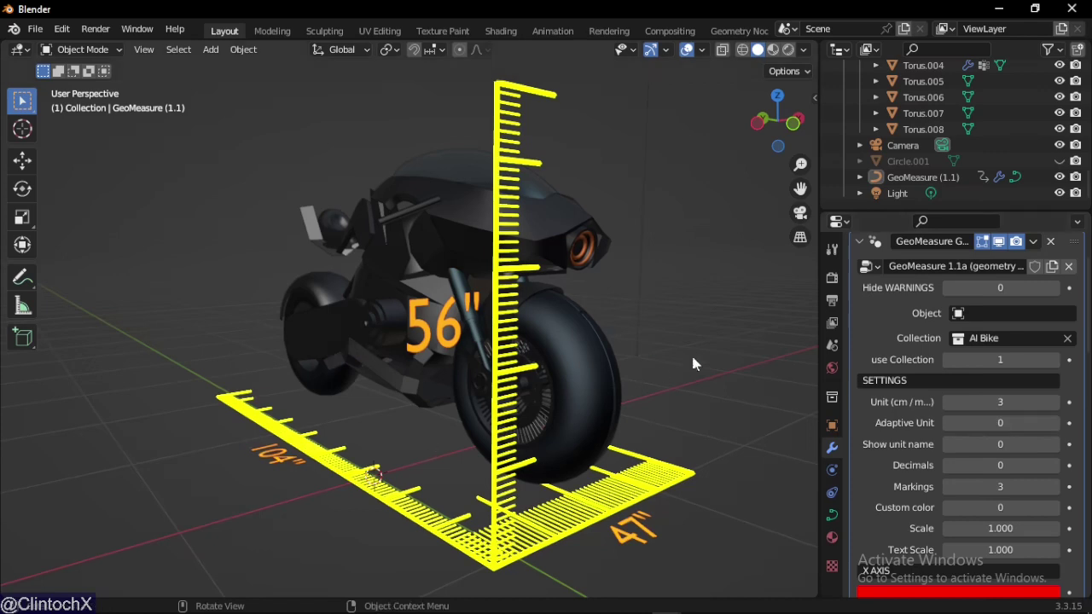
left_click(1050, 403)
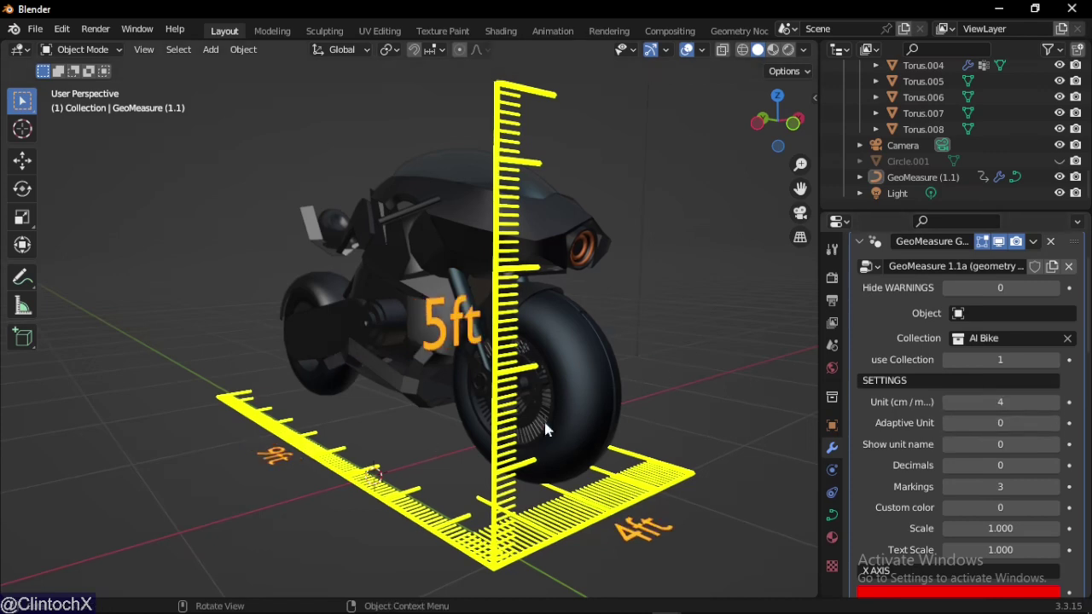
left_click(1051, 466)
left_click(1051, 467)
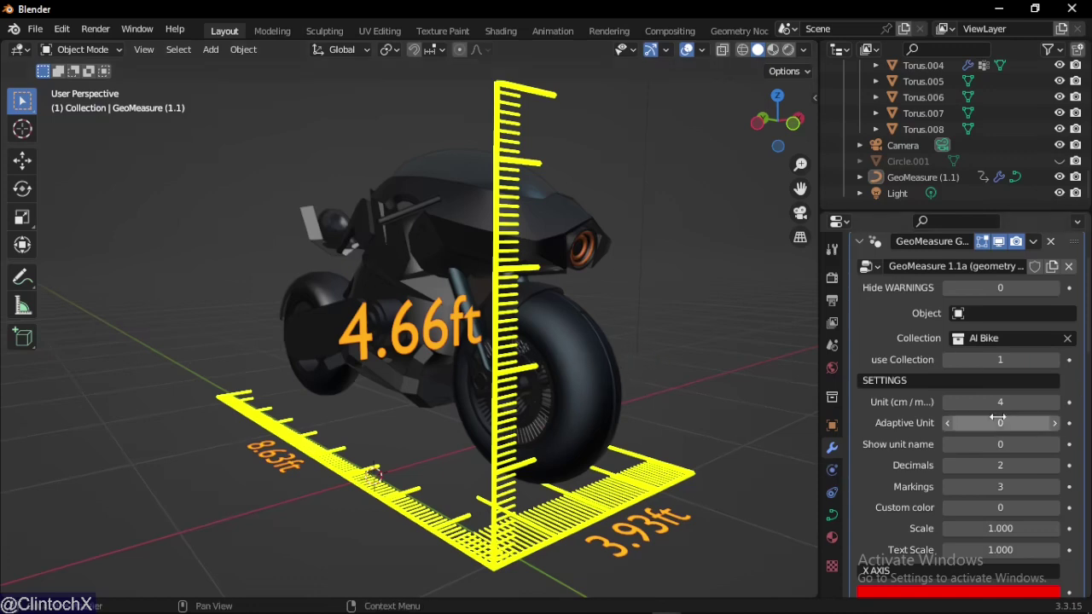
Set the GeoMeasure modifier's Adaptive Unit to 1 and its Decimals to 0
left_click_drag(1002, 423, 1023, 423)
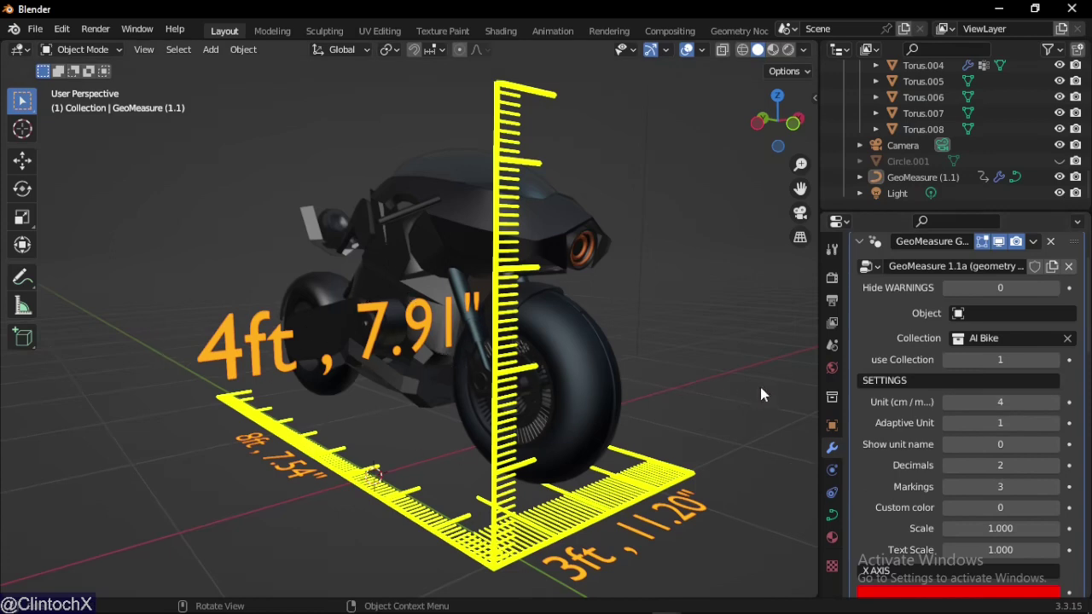
left_click_drag(1003, 464, 977, 465)
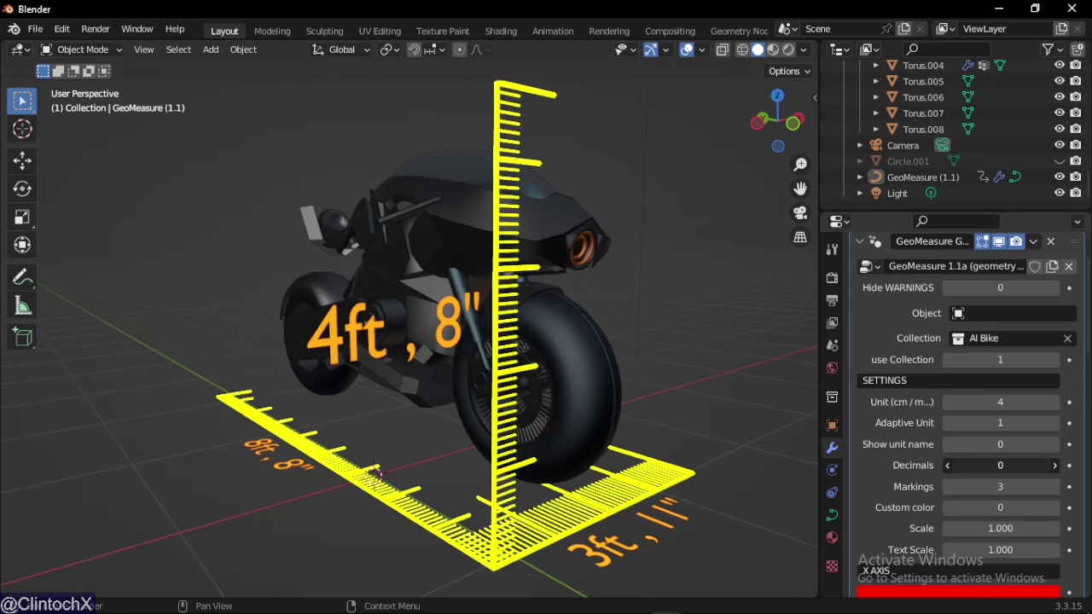
Try Show unit name at 1 to spell out the units on the rulers, and return it to 0
middle_click_drag(580, 371, 568, 370)
left_click_drag(1006, 445, 1023, 446)
scroll(423, 436, "down", 3)
middle_click_drag(423, 436, 433, 437)
scroll(433, 436, "up", 2)
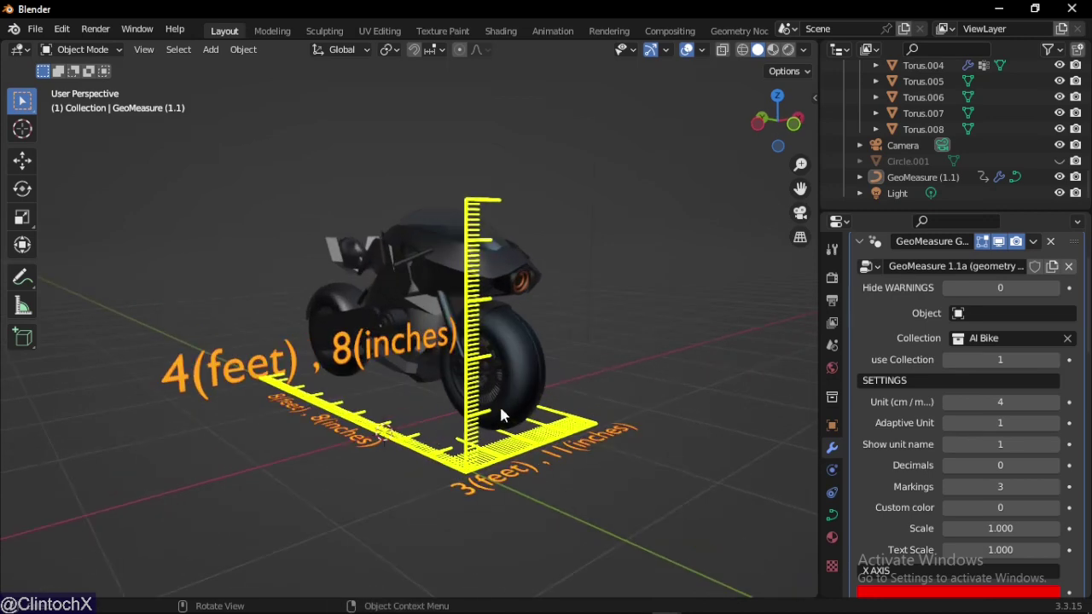
left_click_drag(1024, 444, 1001, 492)
scroll(621, 418, "up", 3)
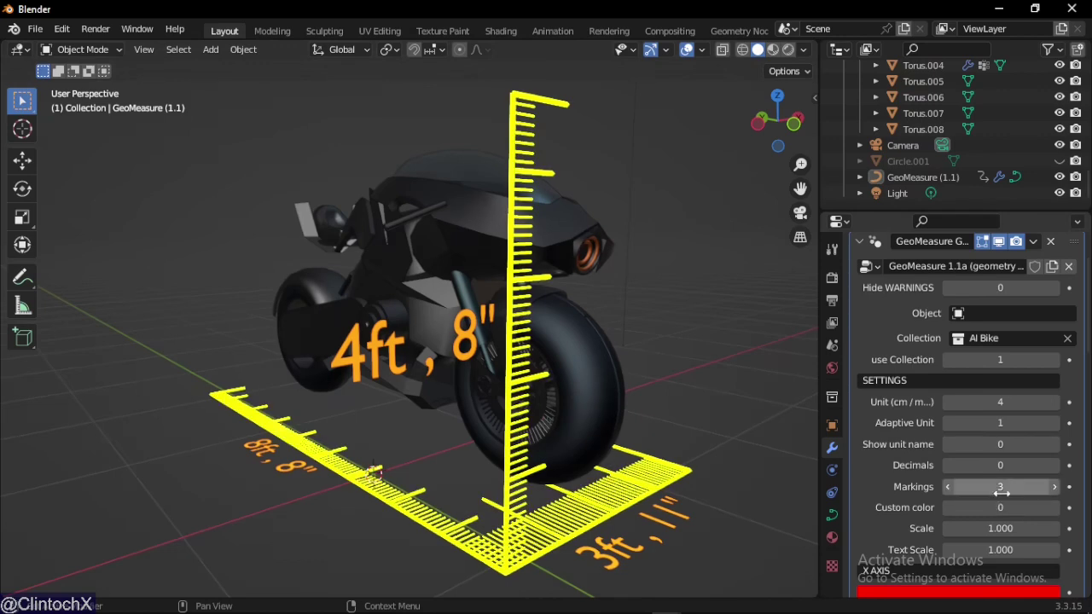
Set the GeoMeasure modifier's Markings to 2 and its Custom color to 1
left_click(951, 489)
scroll(673, 395, "down", 2)
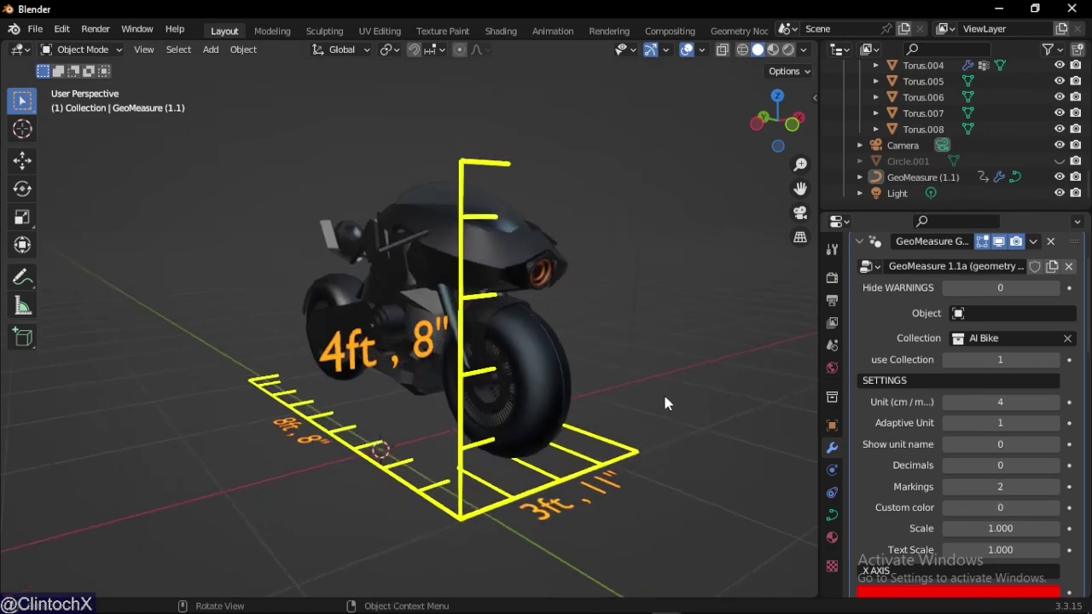
left_click_drag(997, 507, 1002, 507)
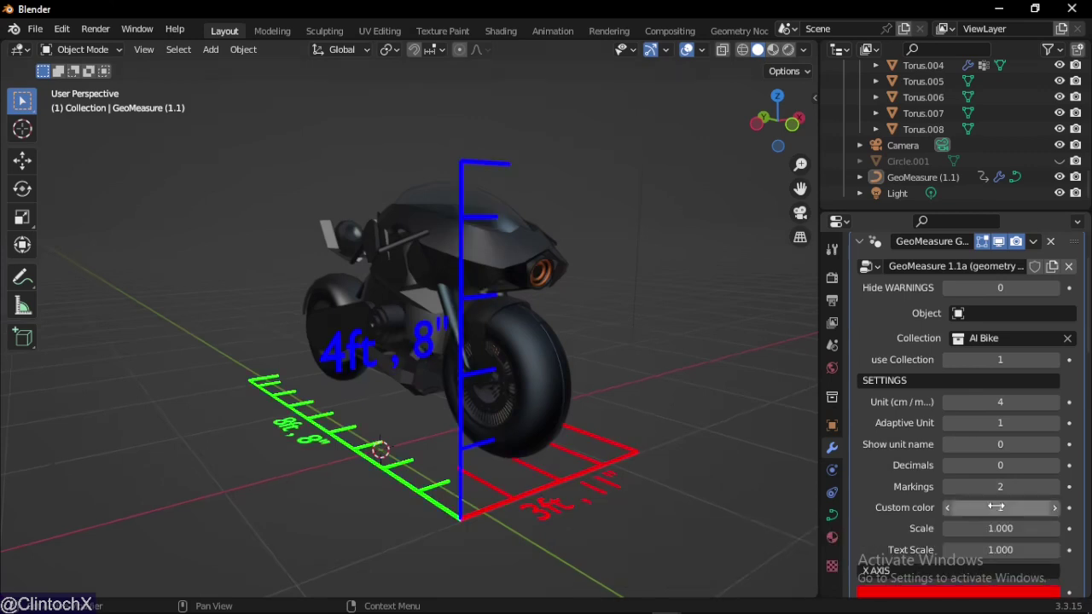
mouse_move(674, 367)
middle_mouse_down()
mouse_move(650, 361)
mouse_move(728, 370)
mouse_move(639, 421)
mouse_move(626, 369)
mouse_move(668, 348)
middle_mouse_up()
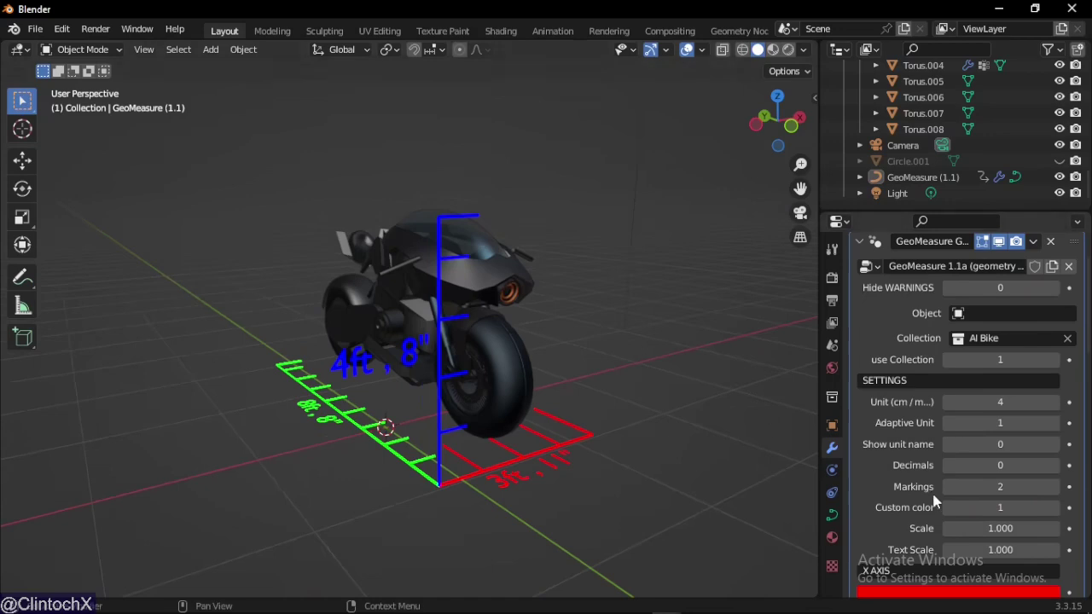
Try a different custom colour for the X axis ruler and return it to red
scroll(935, 502, "down", 5)
left_click(962, 435)
left_click(984, 262)
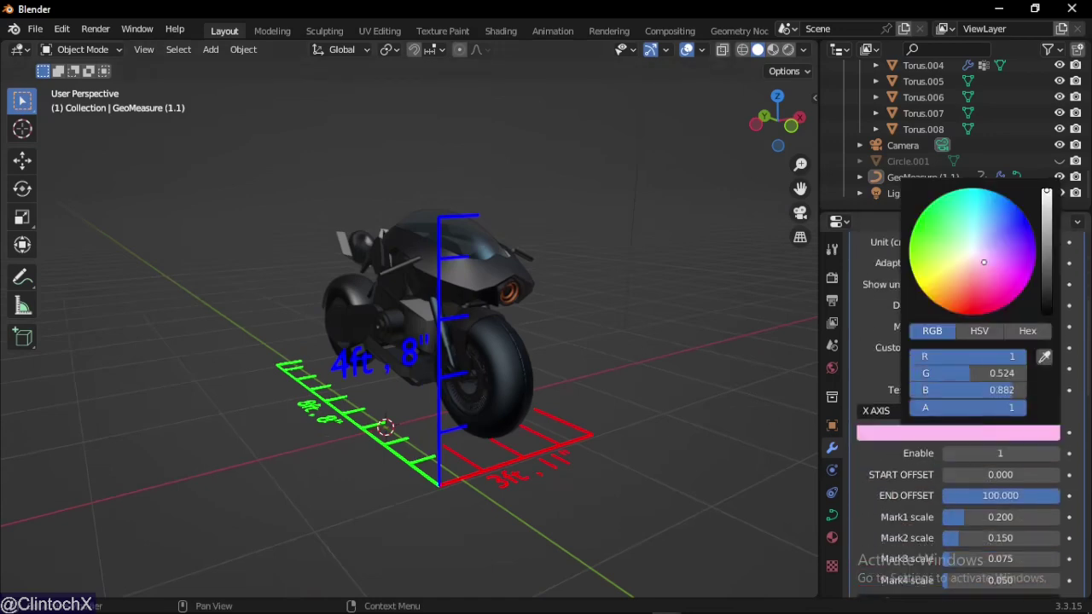
left_click_drag(984, 262, 972, 315)
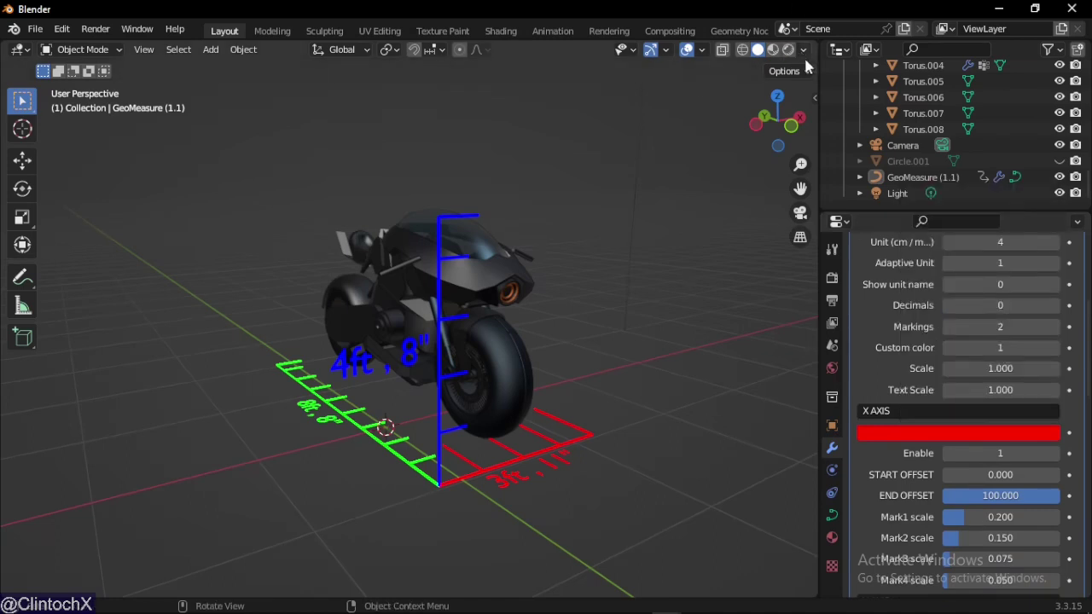
Check the scene's render engine and preview the bike and rulers in Rendered viewport shading
left_click(832, 278)
scroll(934, 330, "up", 5)
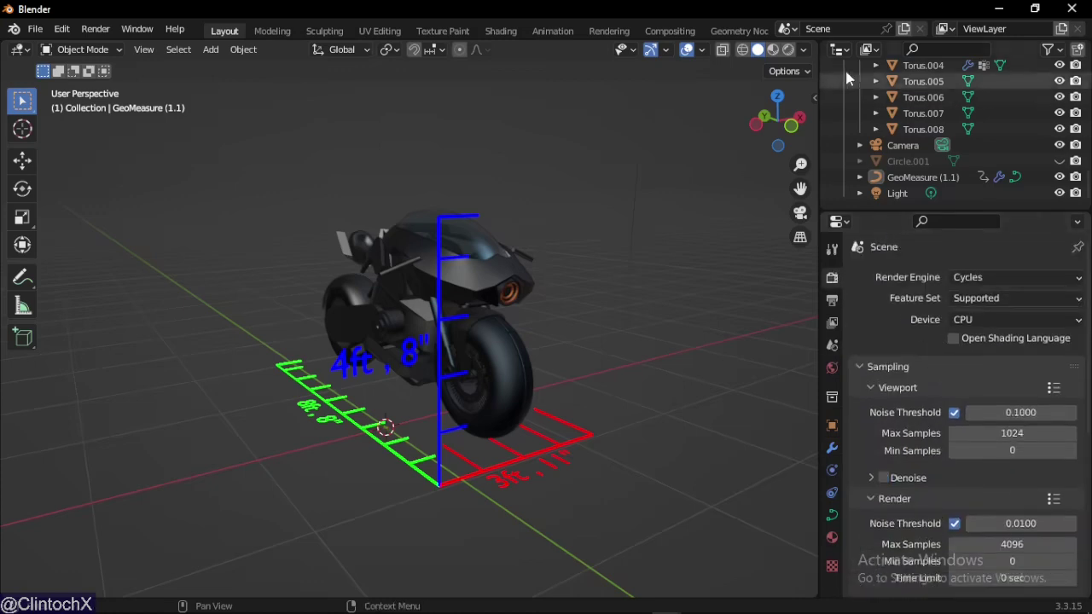
left_click(788, 50)
left_click(831, 448)
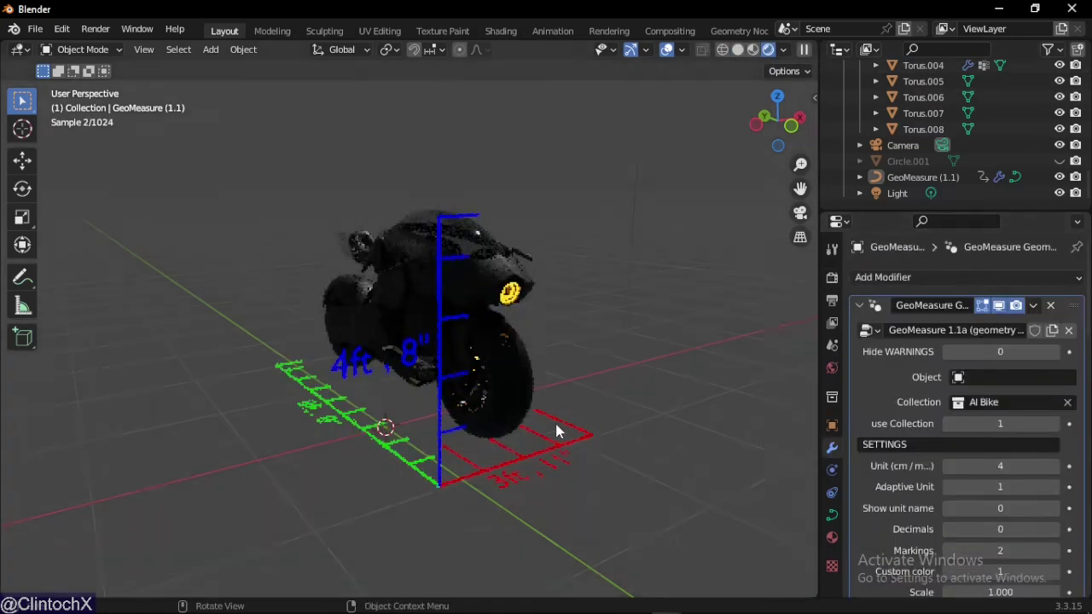
scroll(553, 429, "up", 2)
Set the custom ruler colours to purple for the X axis, orange for the Y axis and cyan for the Z axis
scroll(1006, 453, "down", 6)
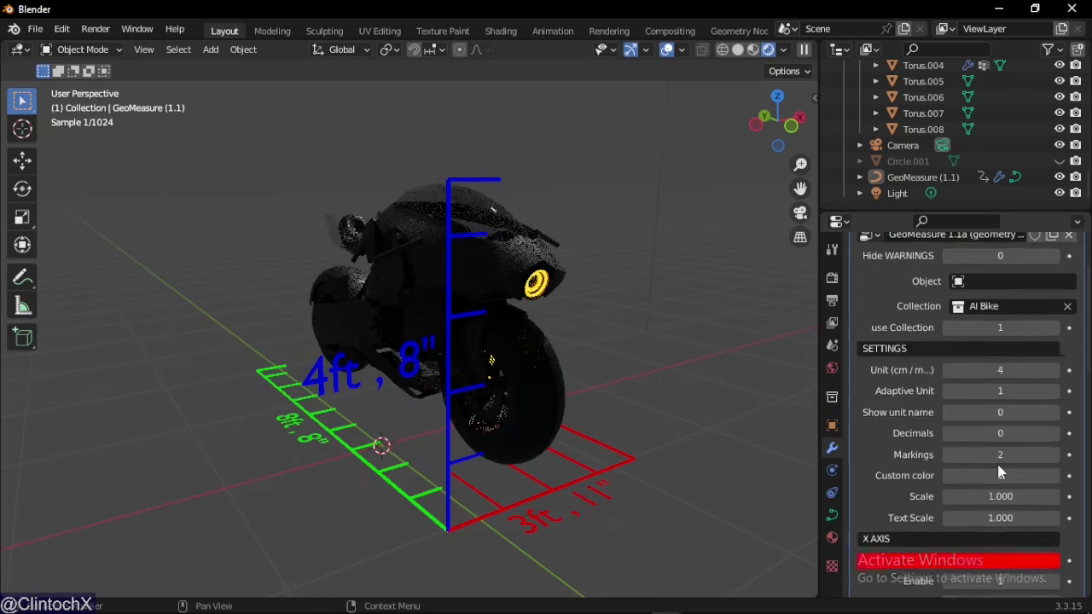
left_click(995, 401)
left_click_drag(985, 270, 1028, 232)
scroll(924, 478, "down", 4)
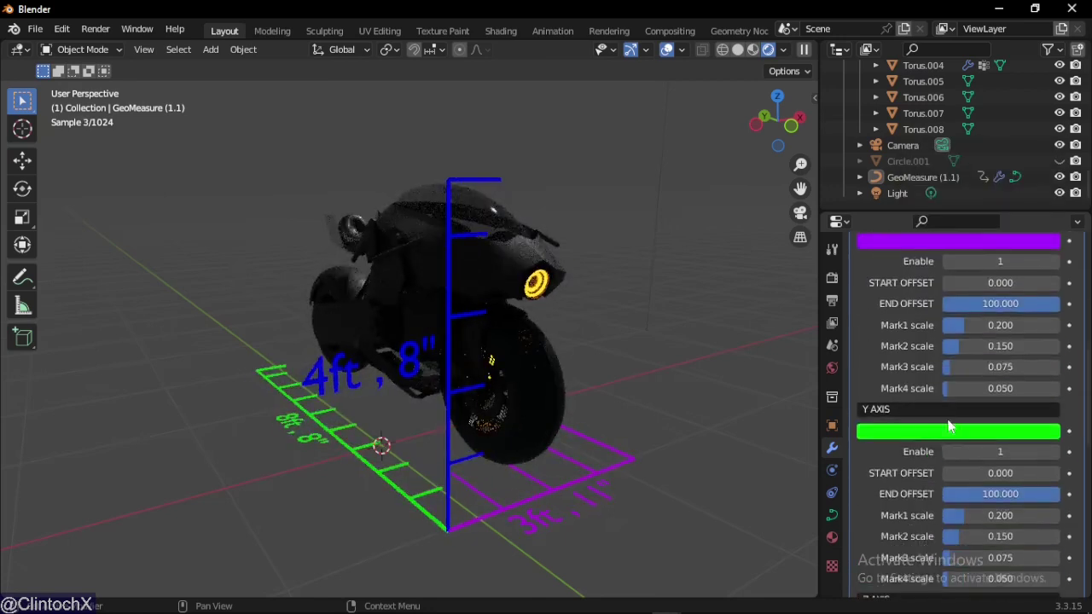
left_click(951, 431)
left_click_drag(936, 254, 932, 299)
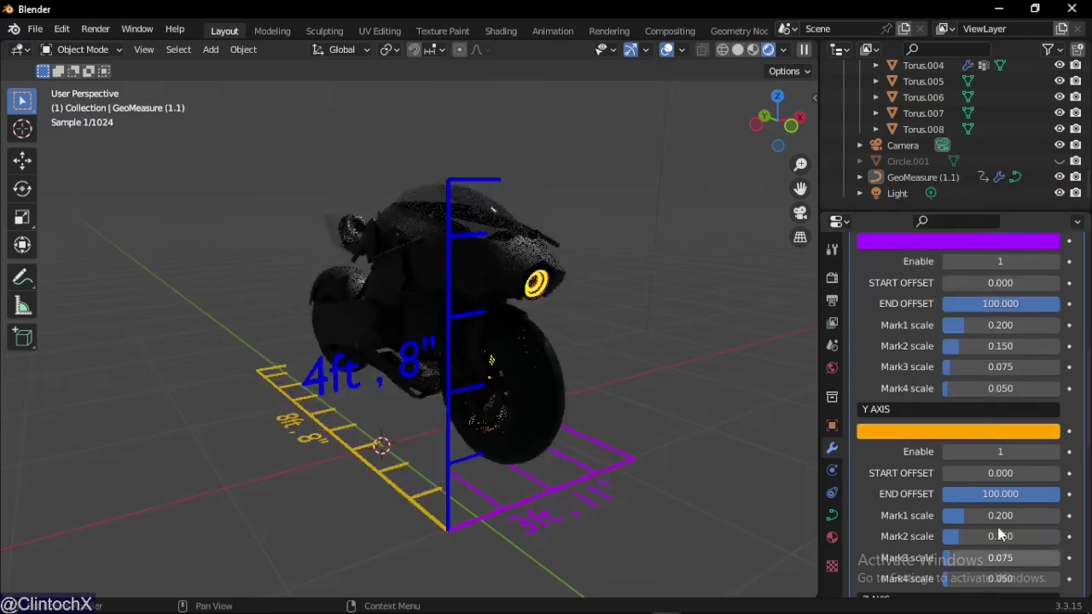
scroll(1012, 486, "down", 5)
left_click(994, 497)
left_click_drag(979, 283, 969, 249)
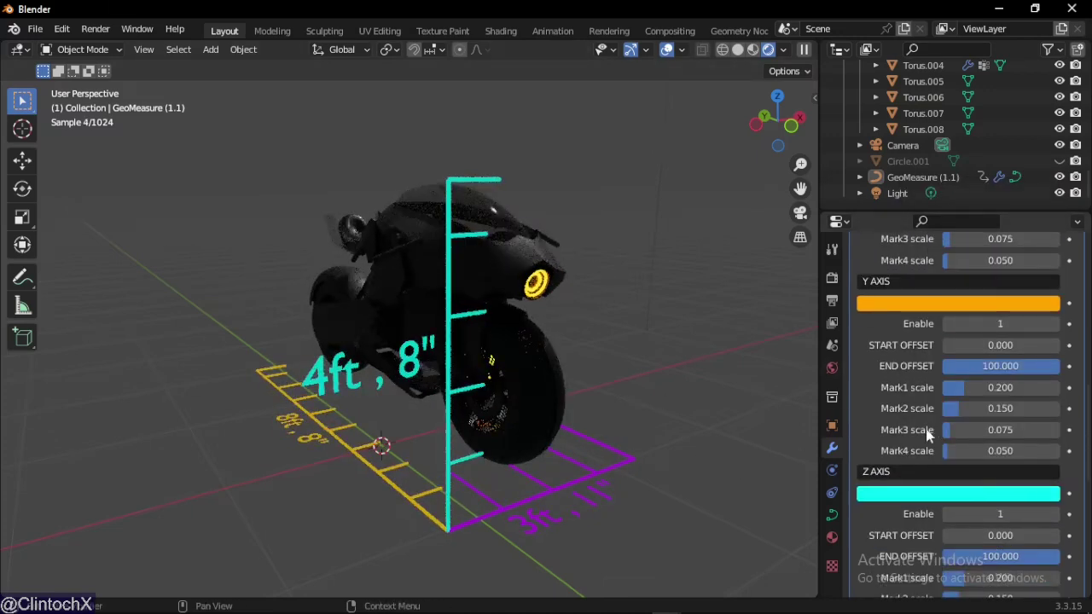
Set Custom color to 0 and switch the viewport to Solid shading
scroll(943, 444, "up", 6)
scroll(951, 418, "up", 6)
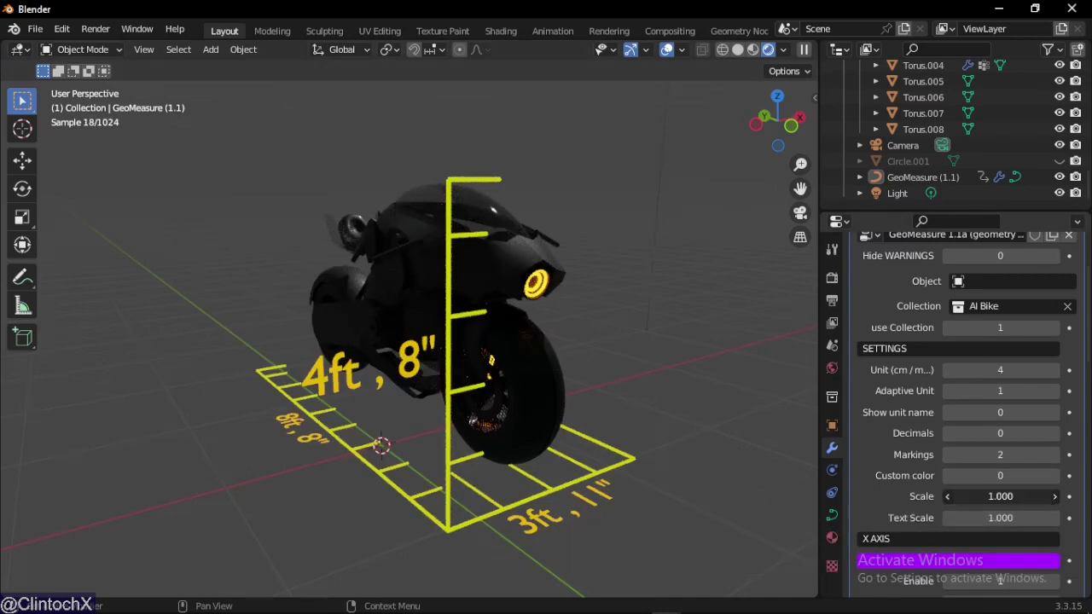
left_click(738, 50)
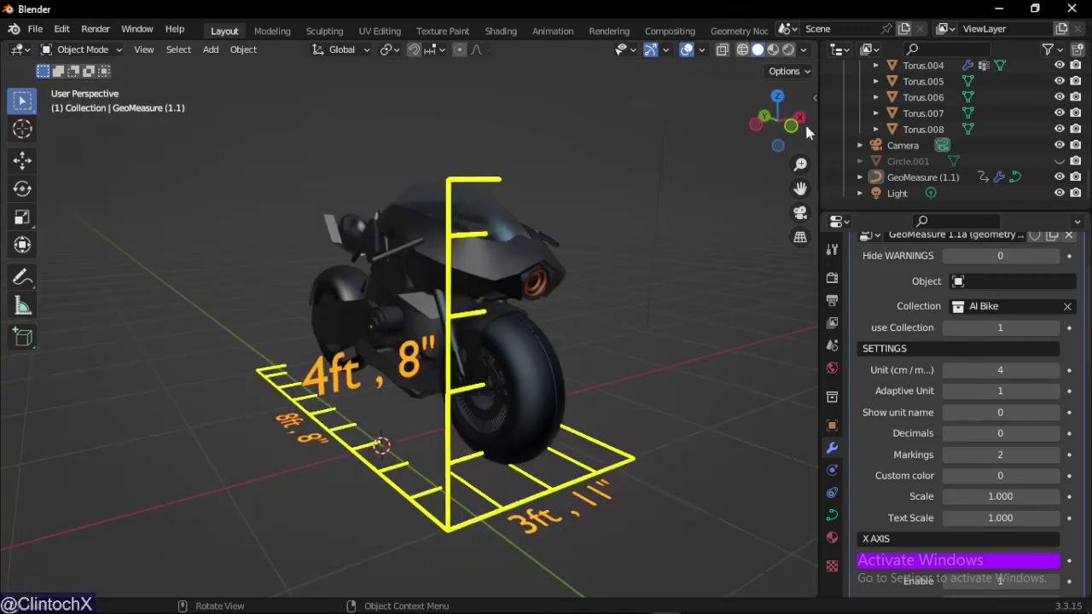
Try adjusting the GeoMeasure modifier's Scale and Text Scale, keeping both at 1.000
mouse_move(1001, 503)
left_mouse_down()
mouse_move(1058, 503)
mouse_move(993, 504)
mouse_move(1020, 503)
mouse_move(1001, 517)
mouse_move(1017, 517)
mouse_move(996, 517)
left_mouse_up()
right_click(1021, 503)
key("Escape")
scroll(892, 415, "down", 4)
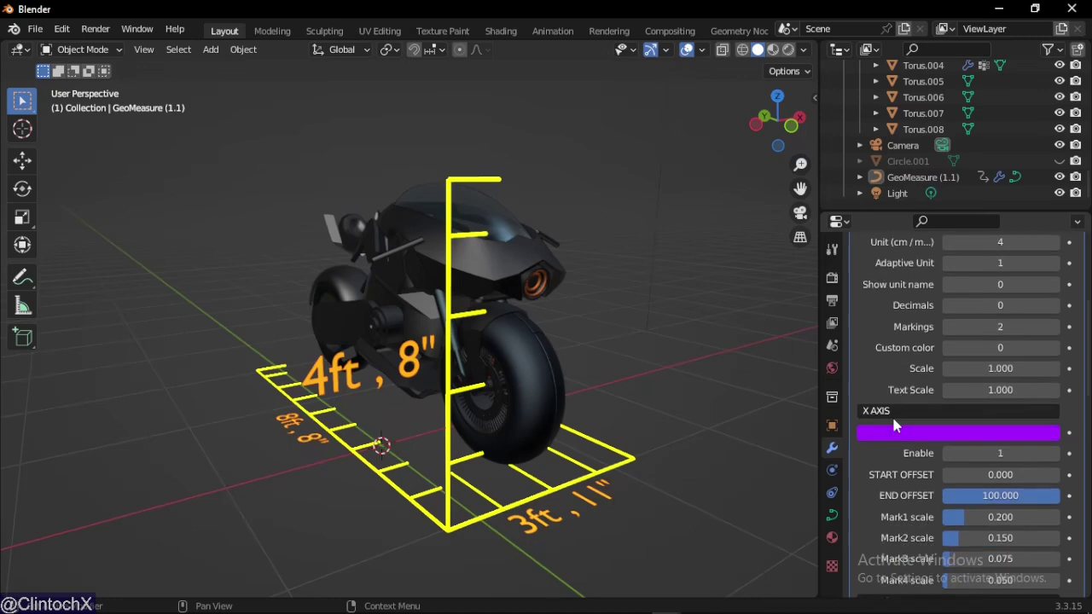
Try the Enable values of the X axis and Y axis rulers, leaving both at 1
scroll(1007, 354, "down", 4)
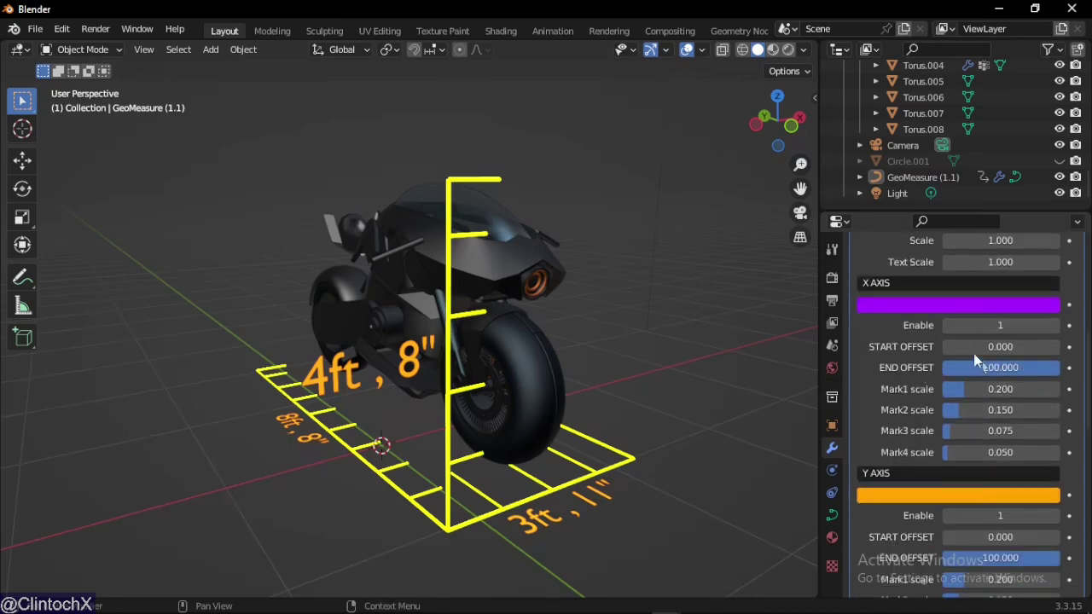
mouse_move(1005, 327)
left_mouse_down()
mouse_move(981, 325)
mouse_move(1013, 332)
left_mouse_up()
scroll(954, 424, "down", 3)
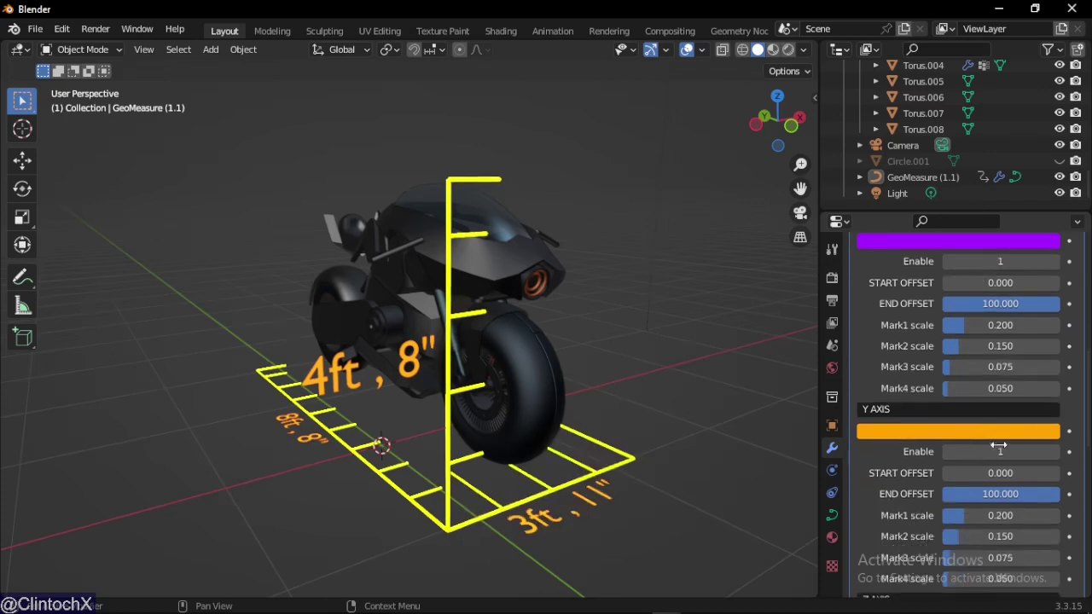
left_click_drag(987, 447, 999, 447)
scroll(999, 446, "down", 6)
scroll(988, 437, "up", 12)
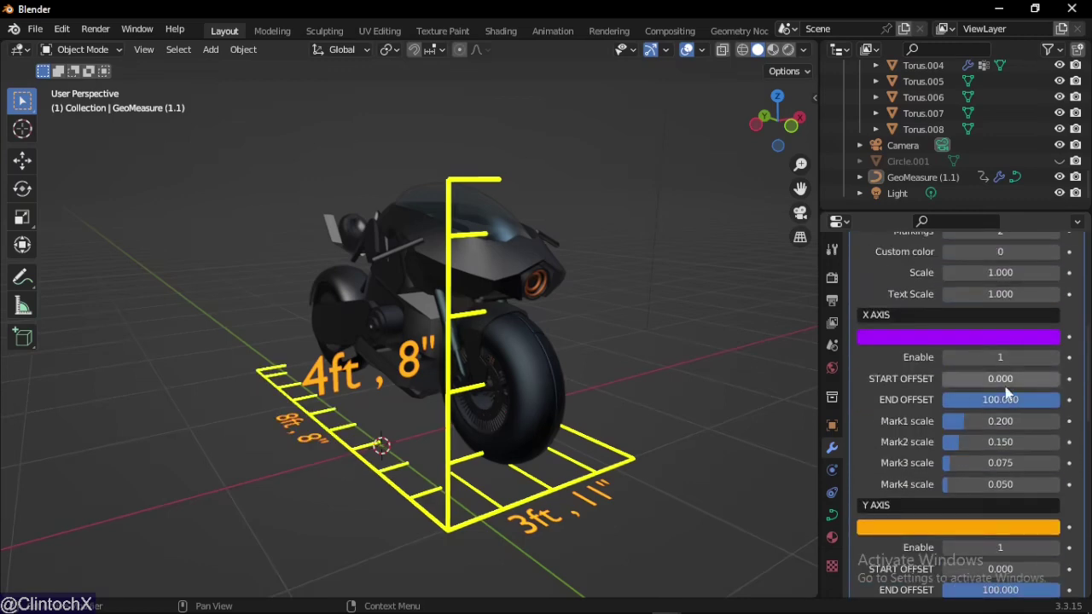
Set the Z axis START OFFSET to 20.567 and its END OFFSET to 89.362
left_click_drag(1000, 399, 1024, 400)
scroll(939, 472, "down", 14)
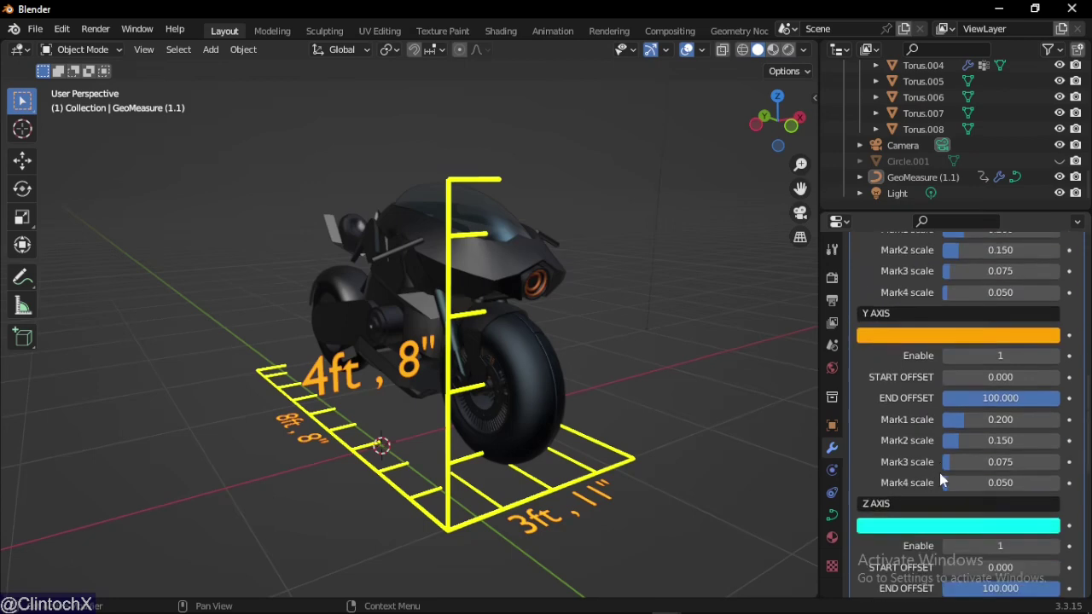
mouse_move(1000, 460)
left_mouse_down()
mouse_move(955, 460)
mouse_move(994, 460)
mouse_move(1015, 438)
mouse_move(1049, 439)
mouse_move(998, 439)
left_mouse_up()
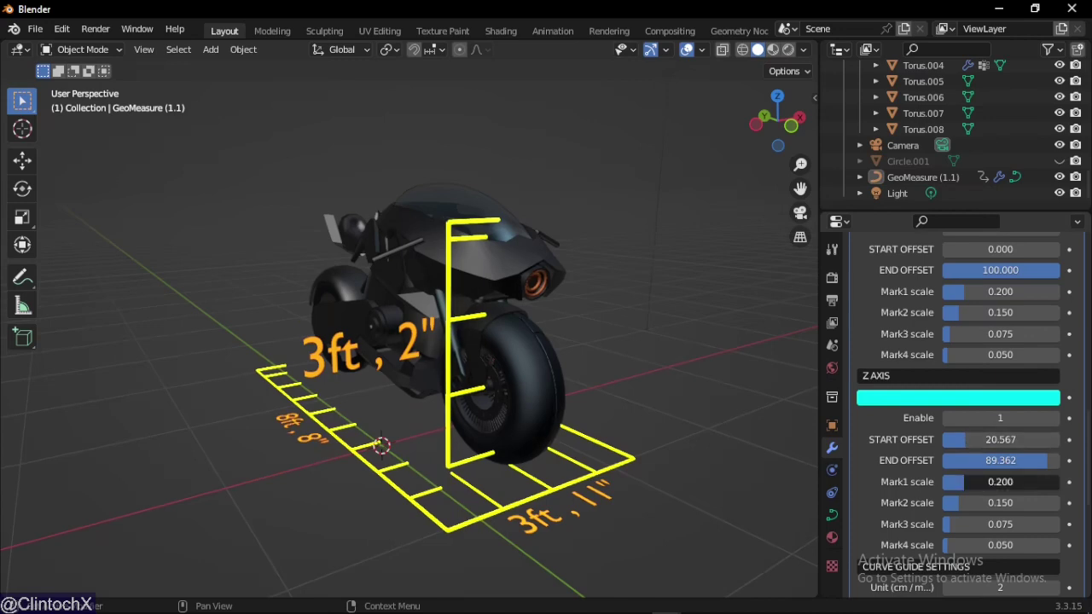
Try the Z axis Mark1 scale and Mark2 scale, keeping them at 0.200 and 0.150
mouse_move(1000, 482)
left_mouse_down()
mouse_move(1041, 482)
mouse_move(964, 482)
mouse_move(1036, 482)
mouse_move(999, 482)
mouse_move(1006, 502)
mouse_move(972, 502)
mouse_move(1036, 503)
mouse_move(960, 503)
mouse_move(1028, 503)
mouse_move(999, 503)
left_mouse_up()
scroll(916, 412, "down", 3)
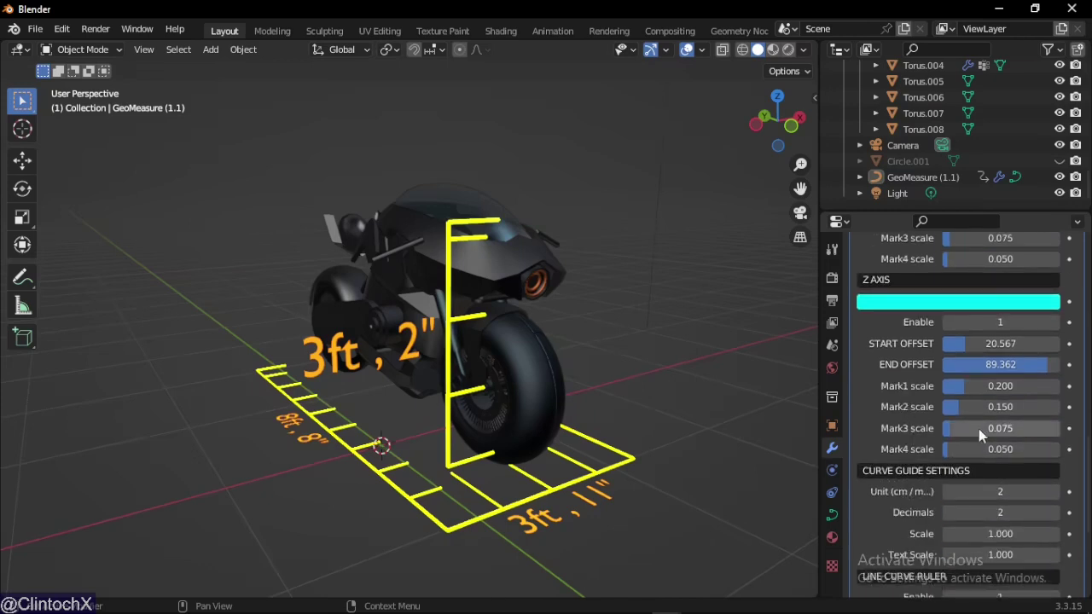
middle_click_drag(613, 423, 490, 424)
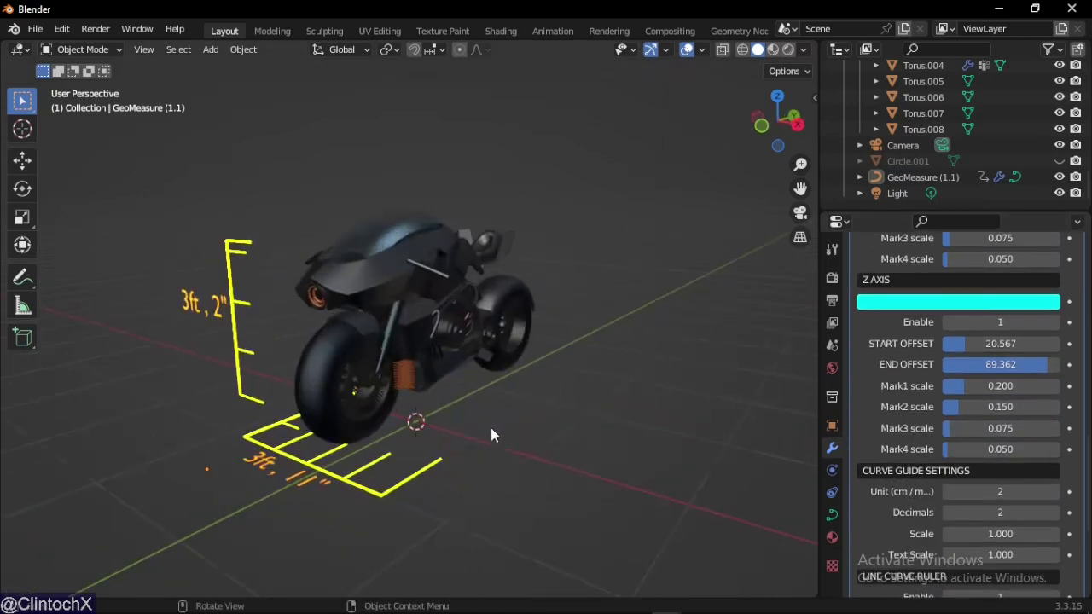
Select the GeoMeasure ruler object around the motorcycle and put it into Edit Mode
mouse_move(378, 455)
middle_mouse_down()
mouse_move(383, 441)
mouse_move(602, 446)
mouse_move(380, 440)
middle_mouse_up()
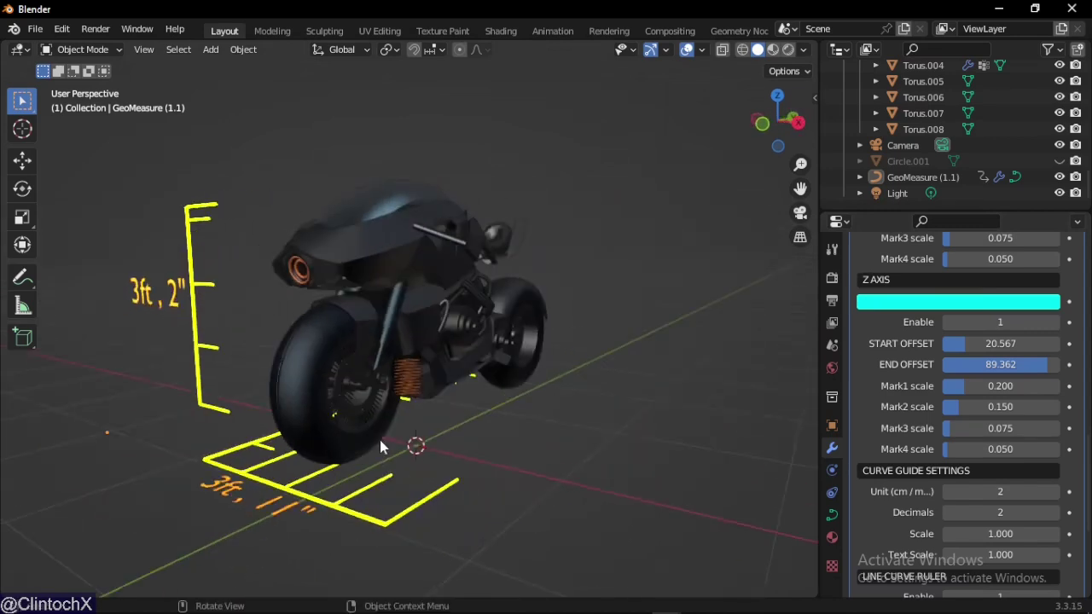
left_click(404, 521)
middle_click_drag(556, 417, 378, 418)
middle_click_drag(573, 480, 428, 482)
key("ctrl+Tab")
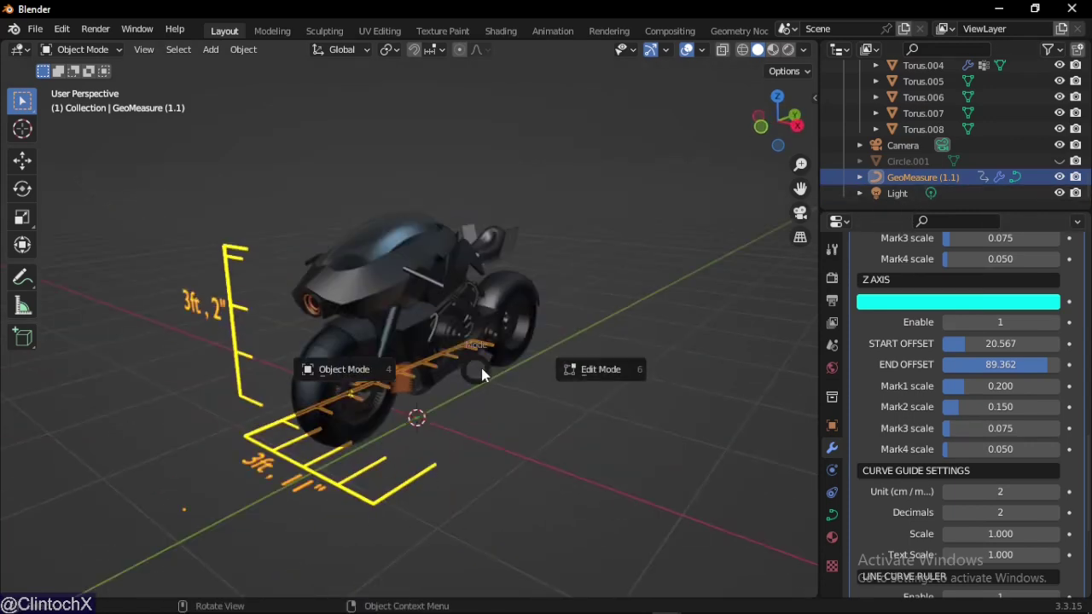
left_click(587, 370)
middle_click_drag(577, 370, 476, 422)
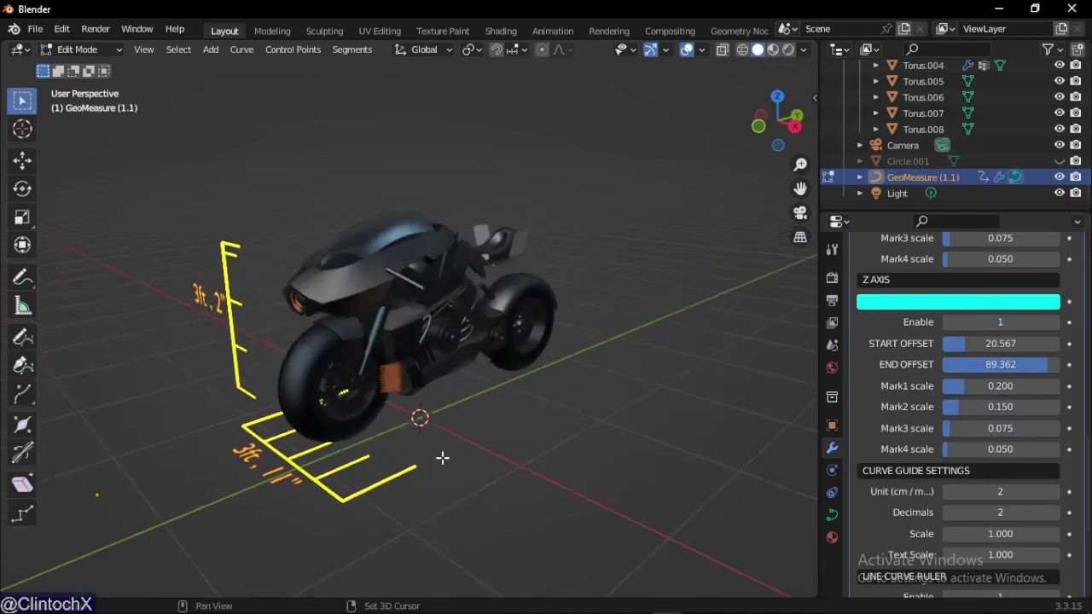
Add a Bezier curve inside the GeoMeasure object and rotate it 90° about the Z axis
left_click(211, 49)
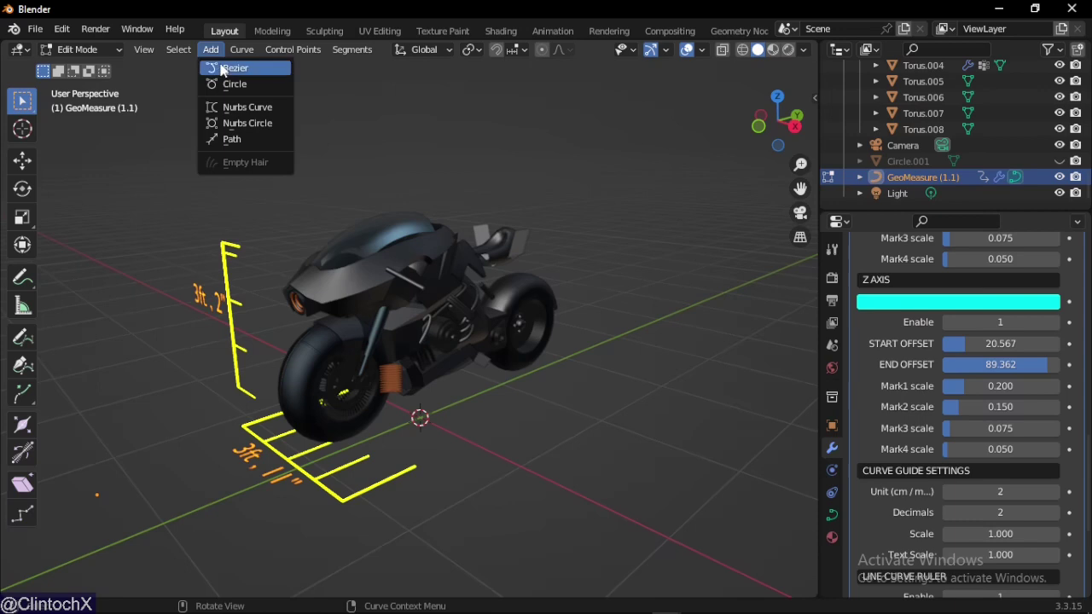
left_click(226, 68)
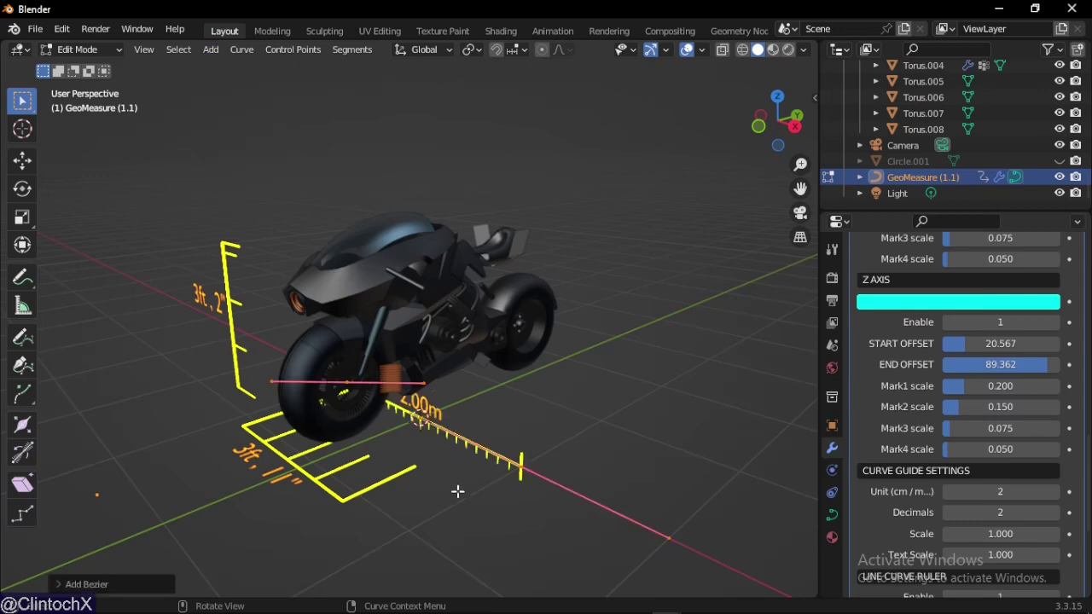
key("r")
key("z")
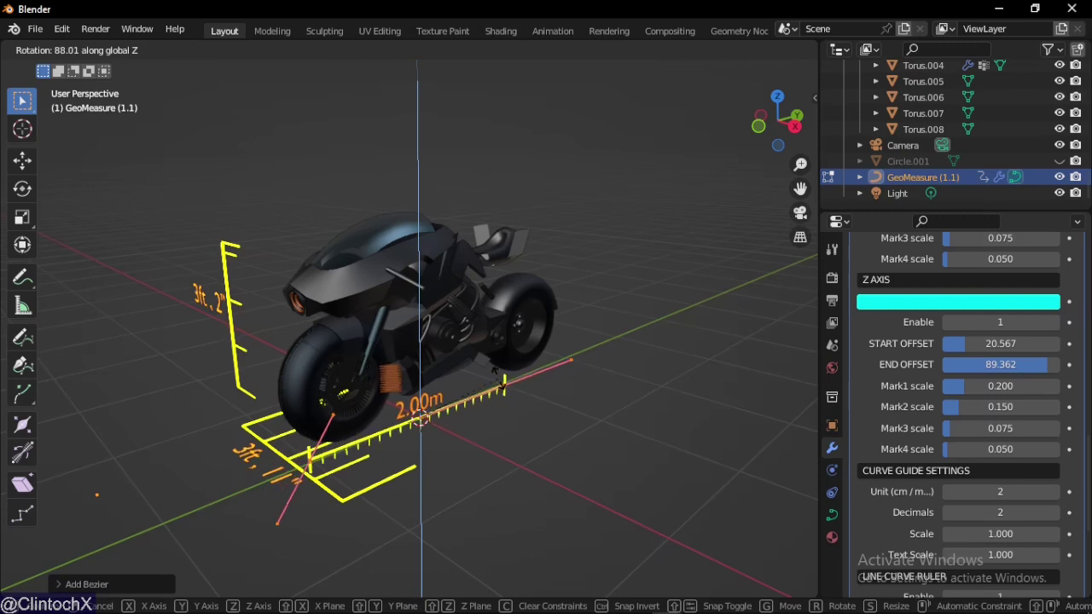
type("90")
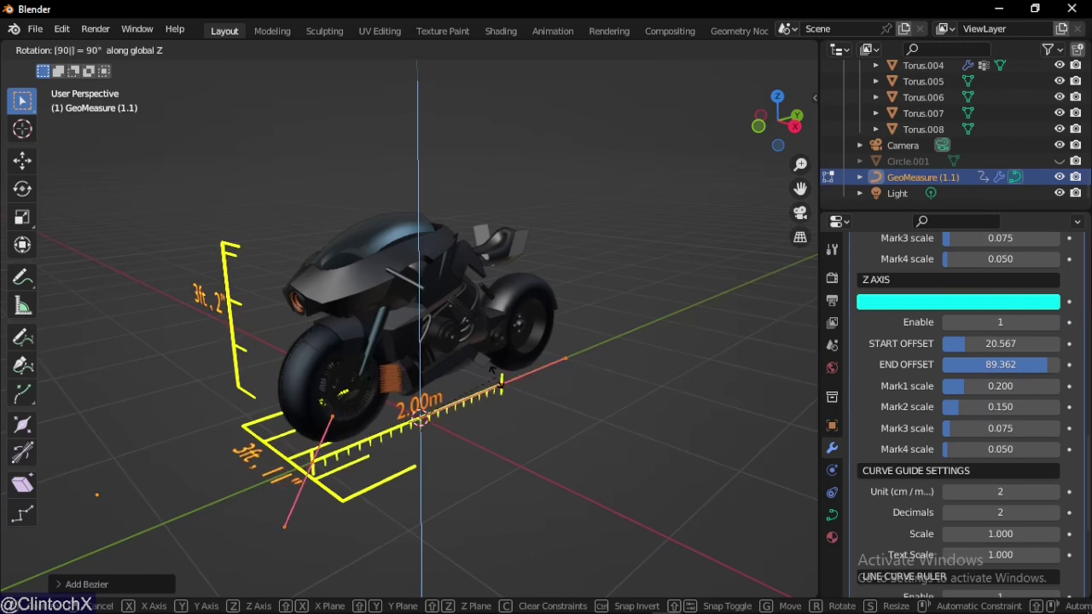
key("Return")
Move the new curve ruler along X and Z so it sits clear beside the motorcycle
key("g")
key("x")
left_click(469, 418)
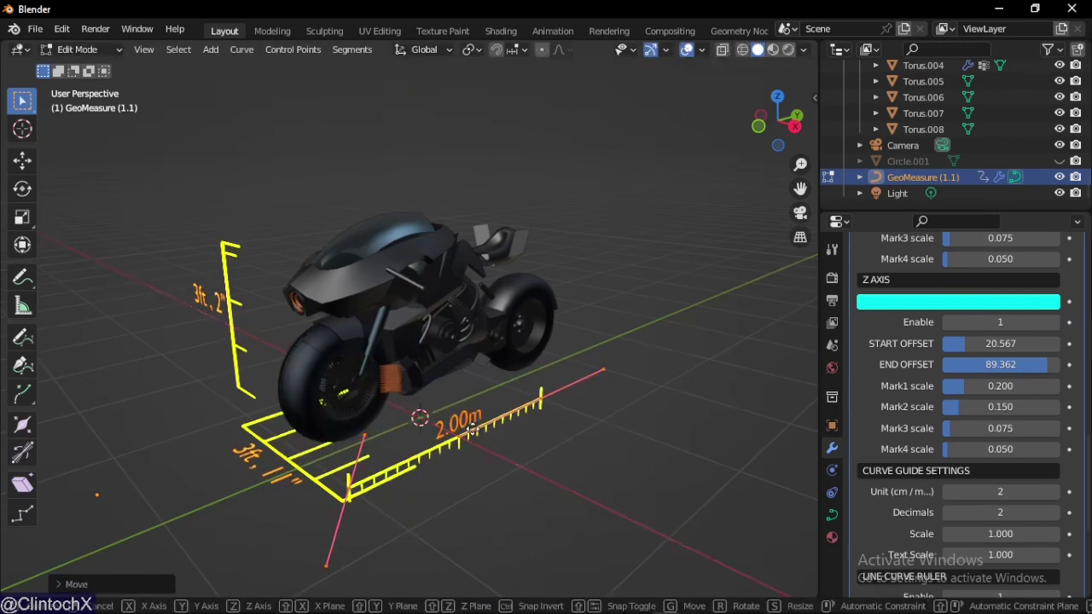
key("g")
key("z")
key("Return")
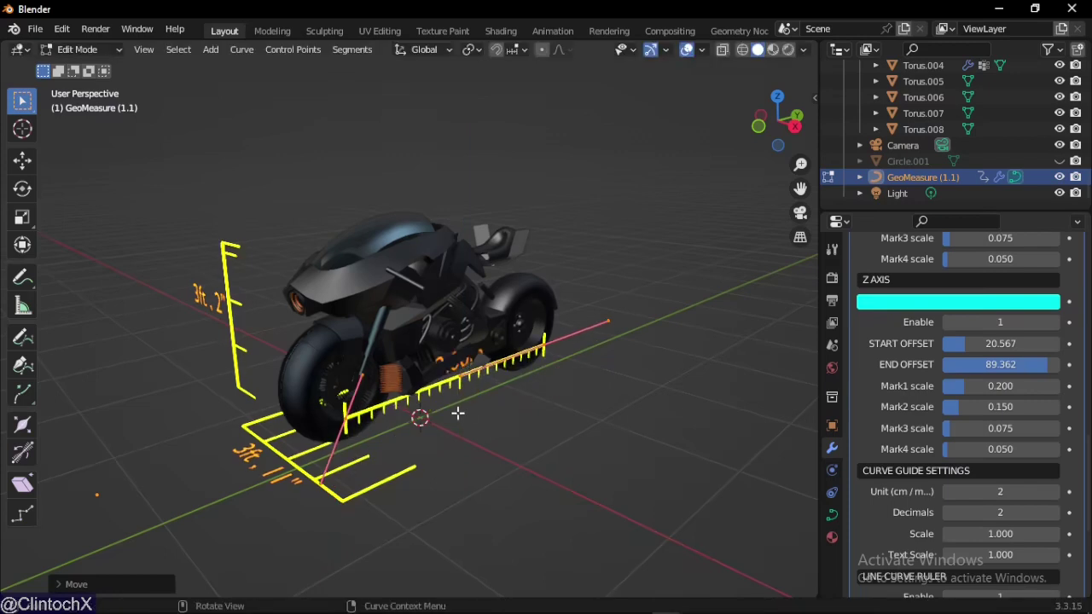
key("g")
key("x")
key("Return")
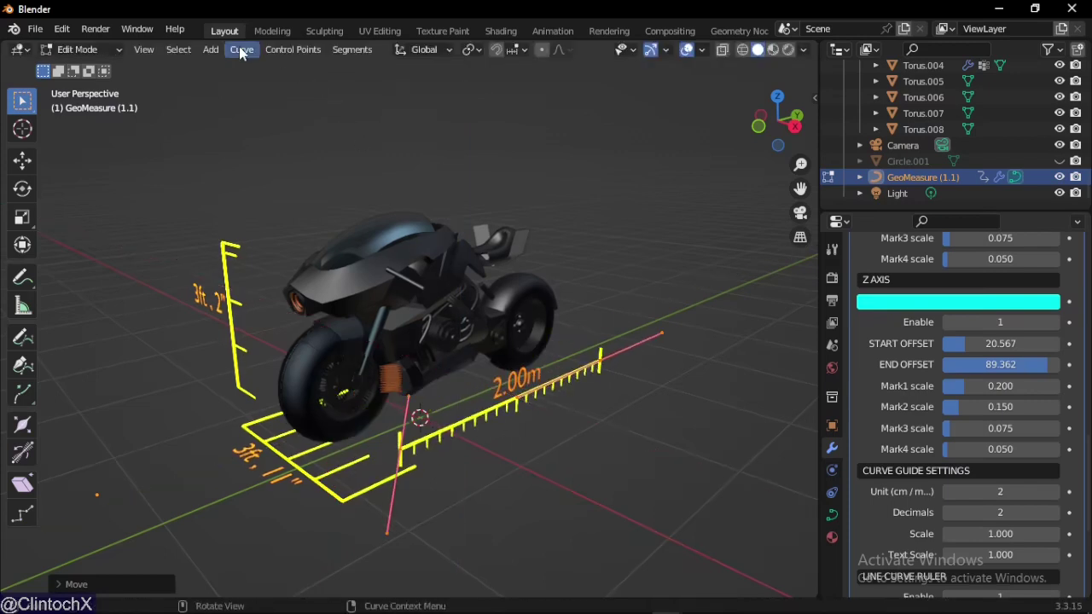
Set the new curve's spline type to Poly
left_click(241, 49)
mouse_move(290, 219)
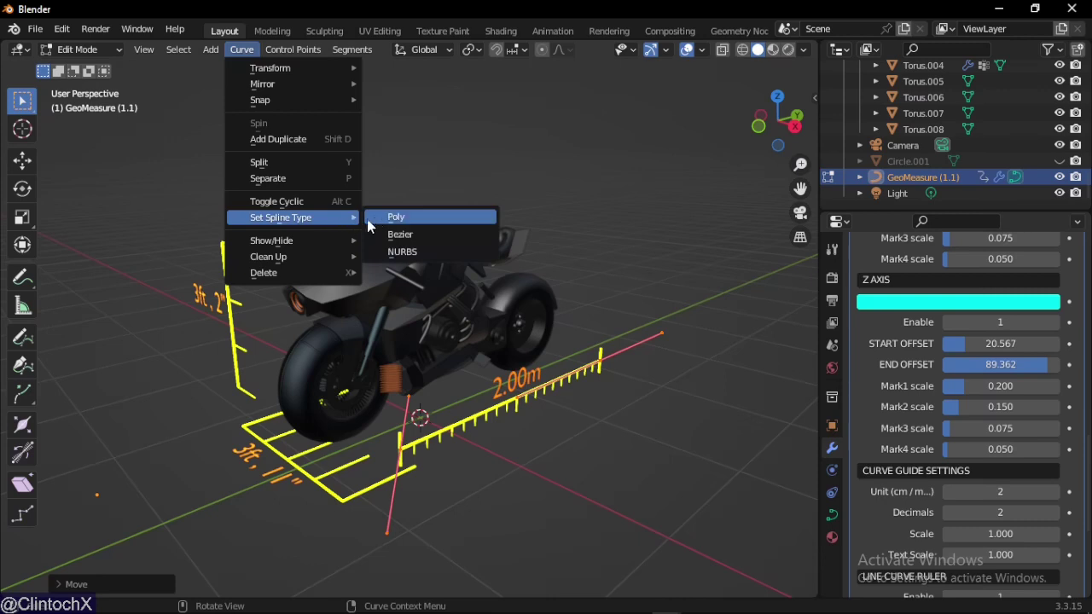
left_click(369, 220)
middle_click_drag(494, 386, 467, 378)
key("ctrl+z")
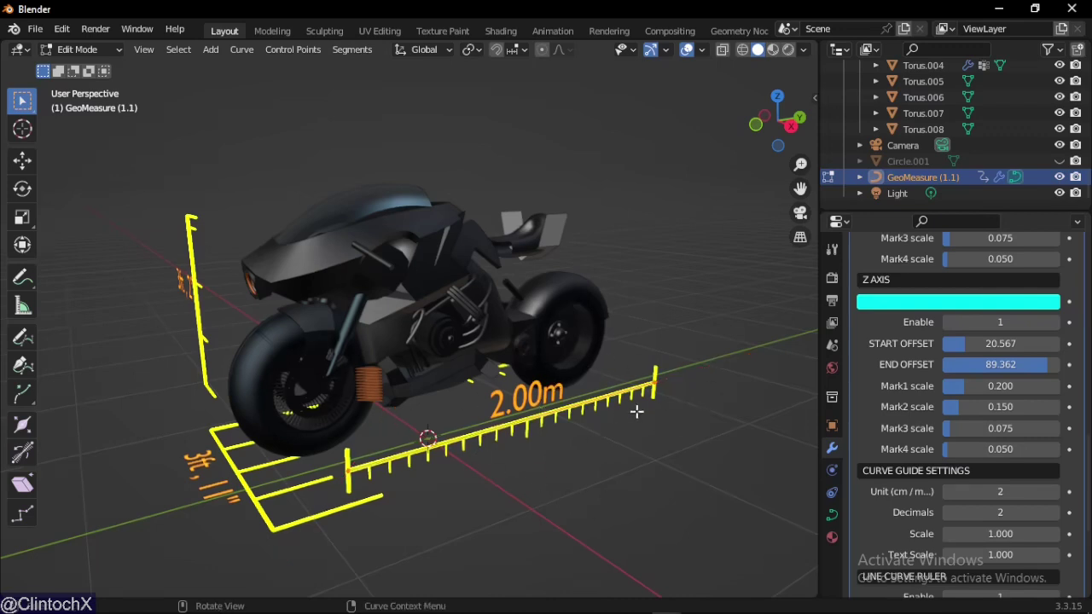
In the right side view, move the line ruler forward and up so it starts near the front wheel's outer edge
left_click(791, 126)
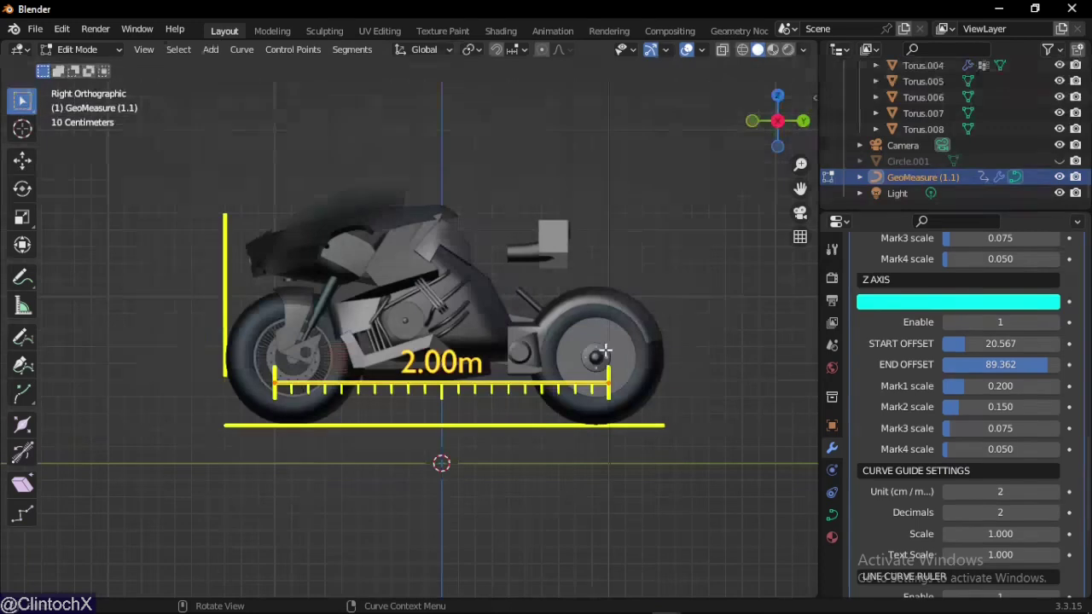
key("g")
left_click(546, 356)
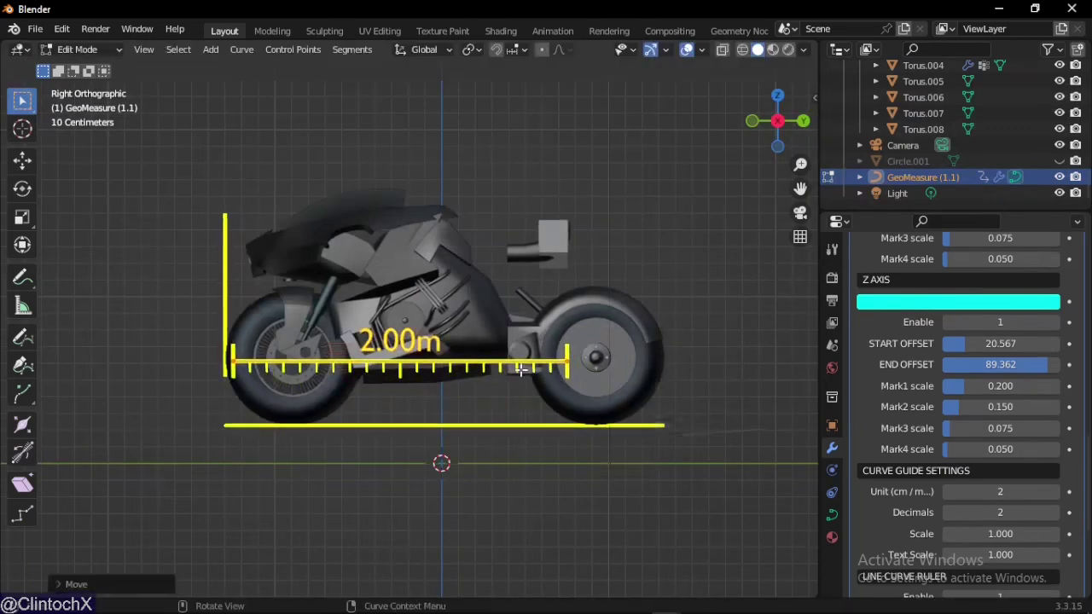
middle_click_drag(546, 356, 581, 389)
middle_click_drag(653, 366, 546, 359)
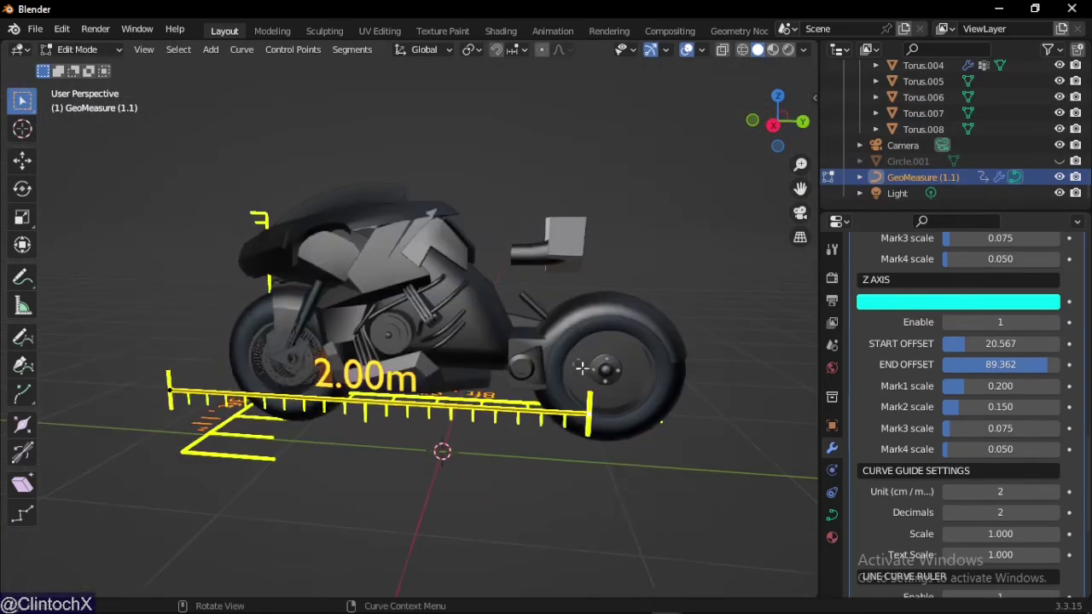
Try placing the line ruler's end points diagonally at other spots on the motorcycle, and undo these moves
key("g")
left_click(337, 229)
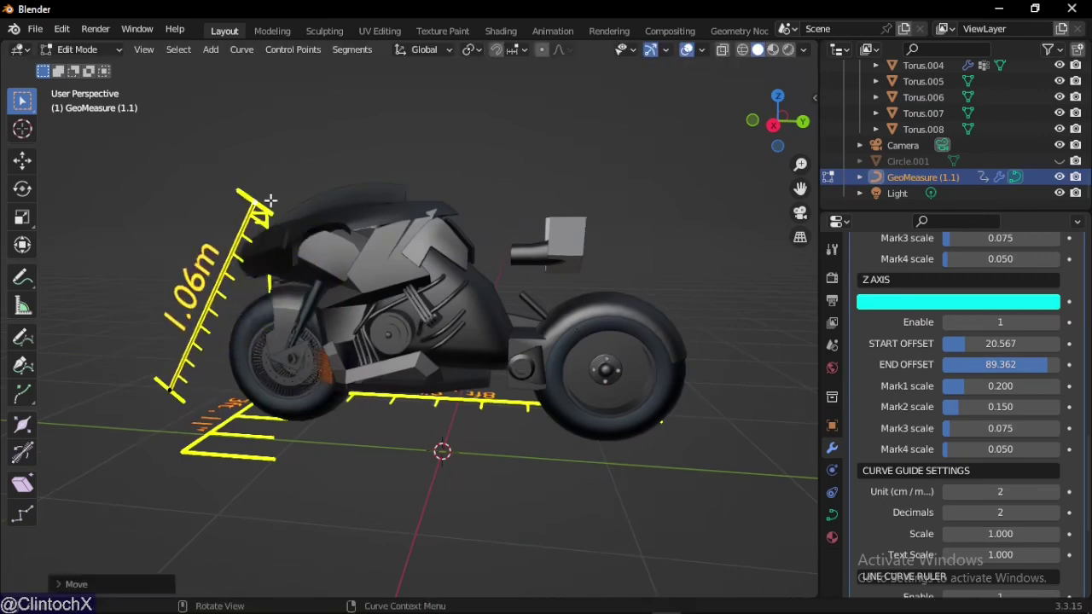
middle_click_drag(337, 229, 448, 272)
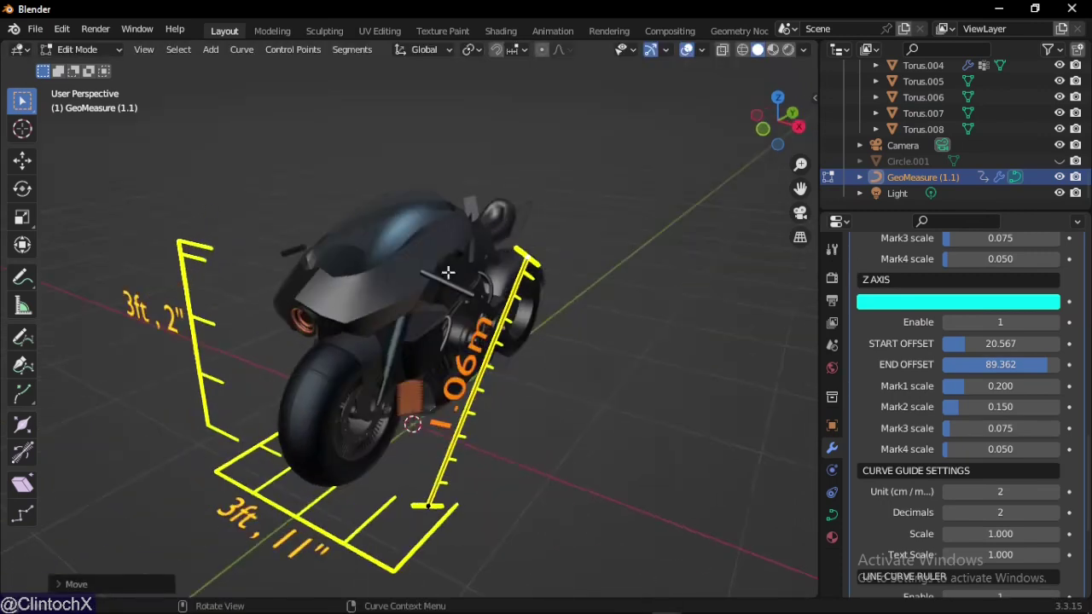
left_click(431, 508)
key("g")
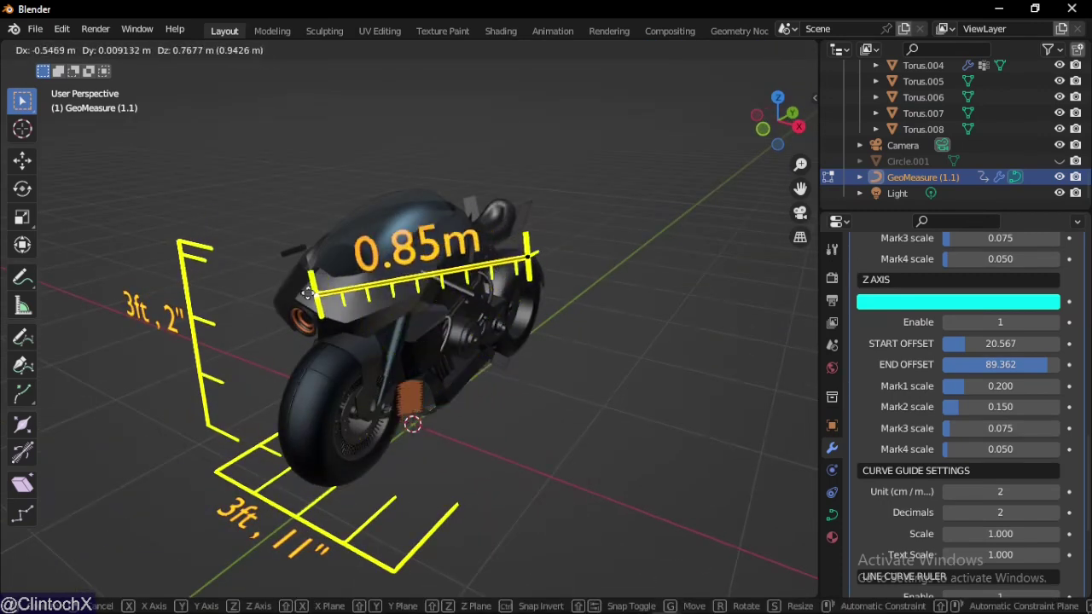
left_click(424, 502)
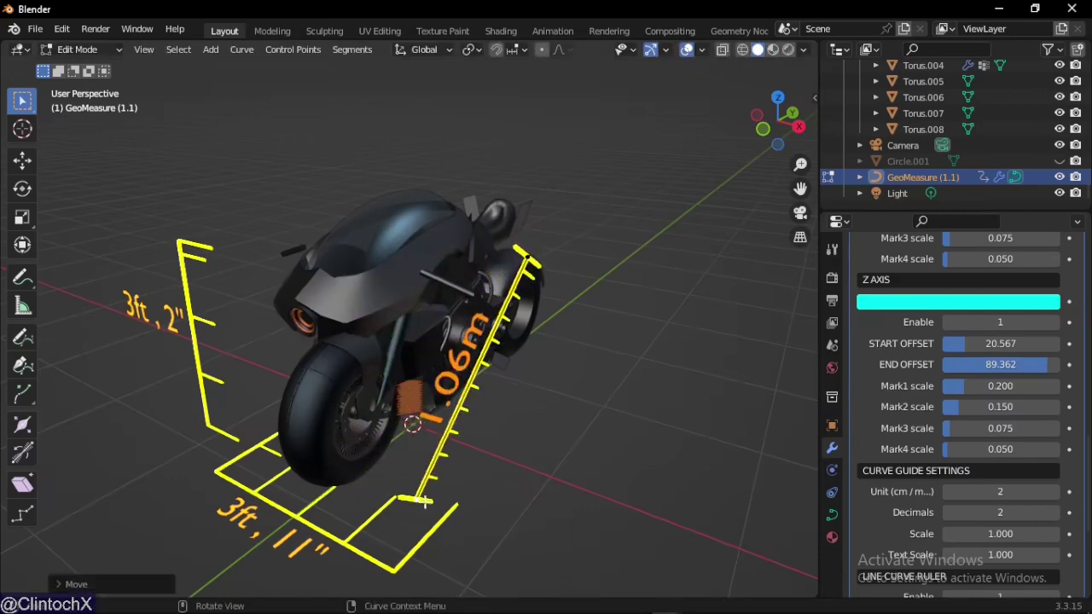
middle_click_drag(424, 501, 350, 392)
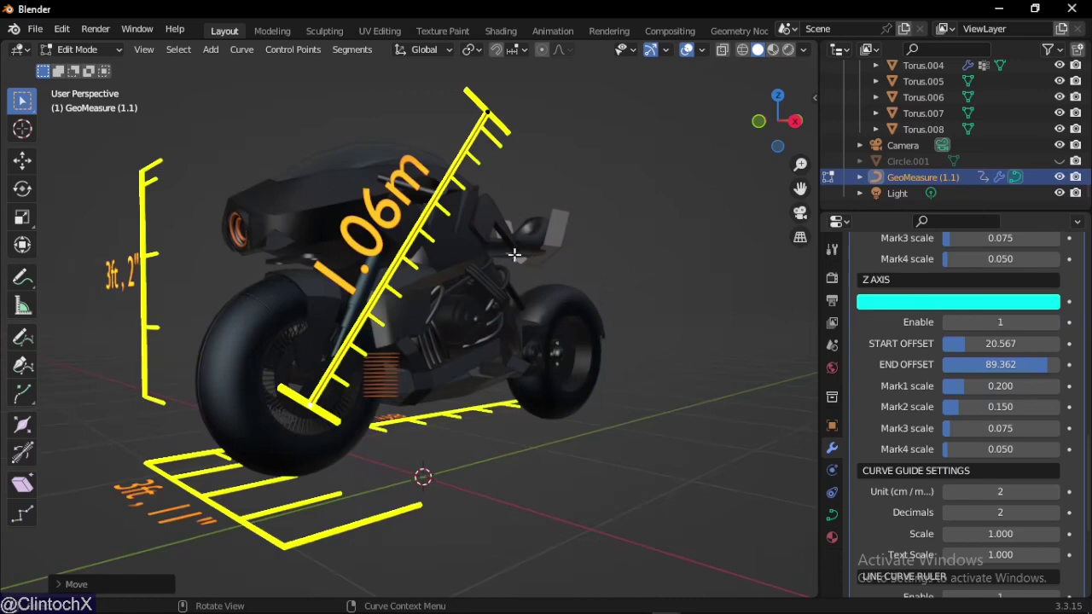
left_click(793, 124)
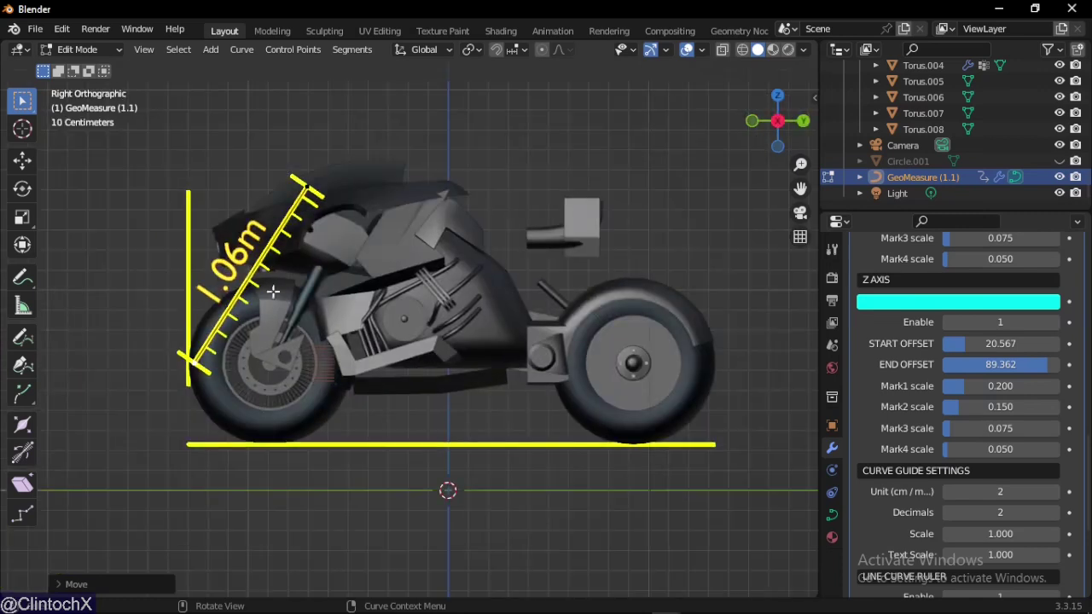
key("ctrl+z")
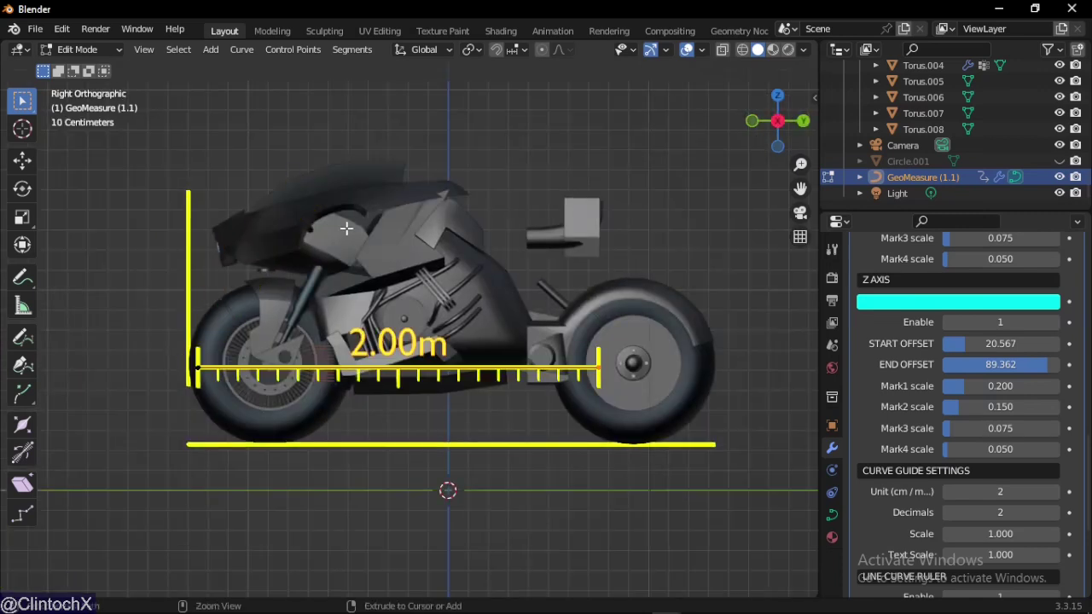
Shorten the line ruler to about 0.58 m by moving its end points over the front wheel
left_click(198, 368)
middle_click_drag(315, 392, 398, 381, "shift")
scroll(398, 380, "up", 3)
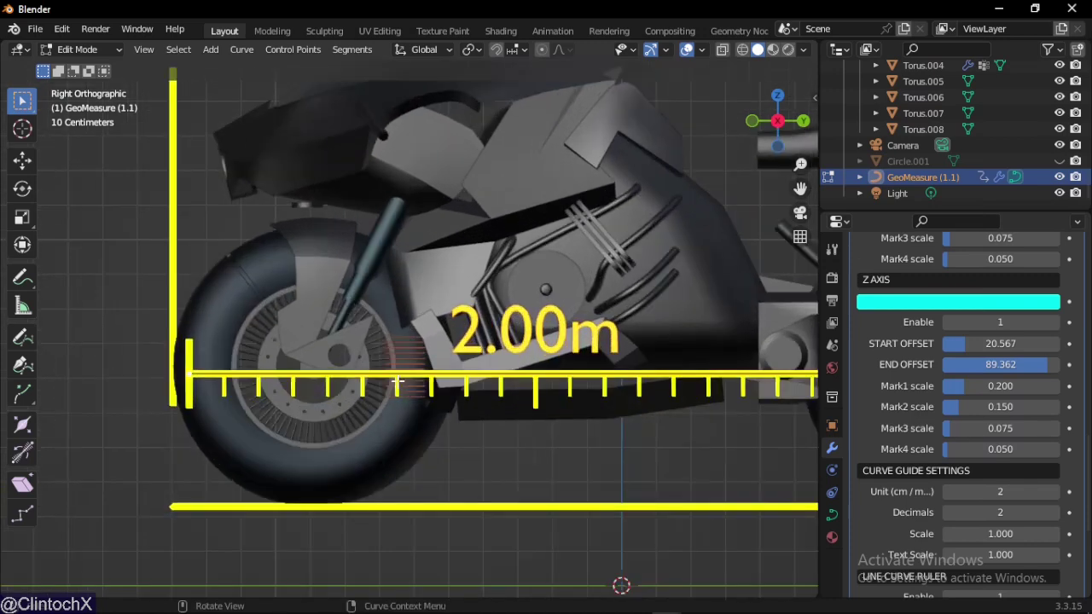
scroll(409, 399, "down", 4)
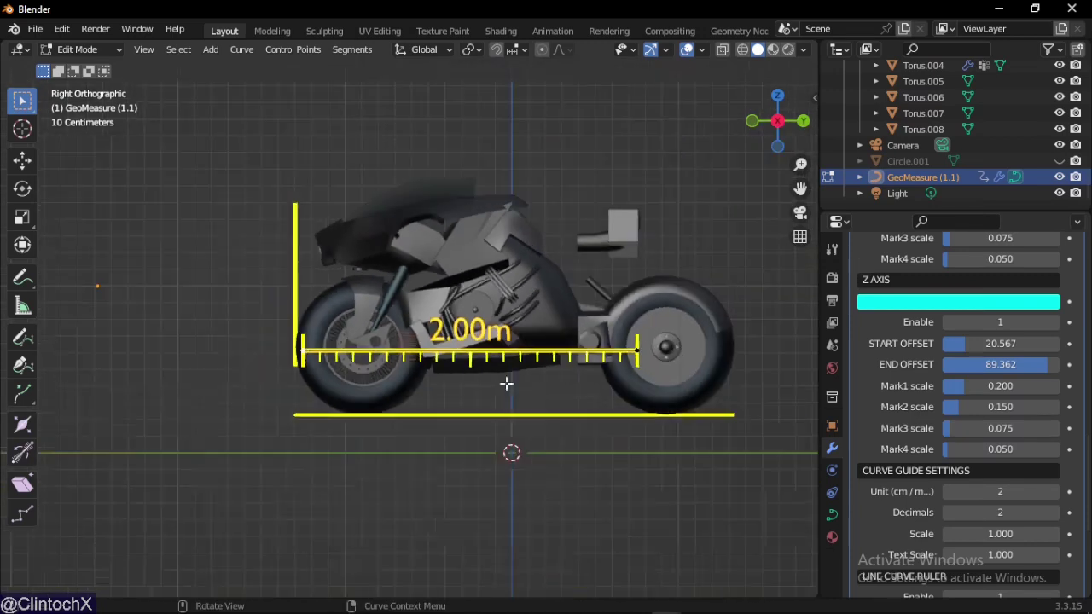
left_click(643, 351, "shift")
key("s")
left_click(523, 350)
key("g")
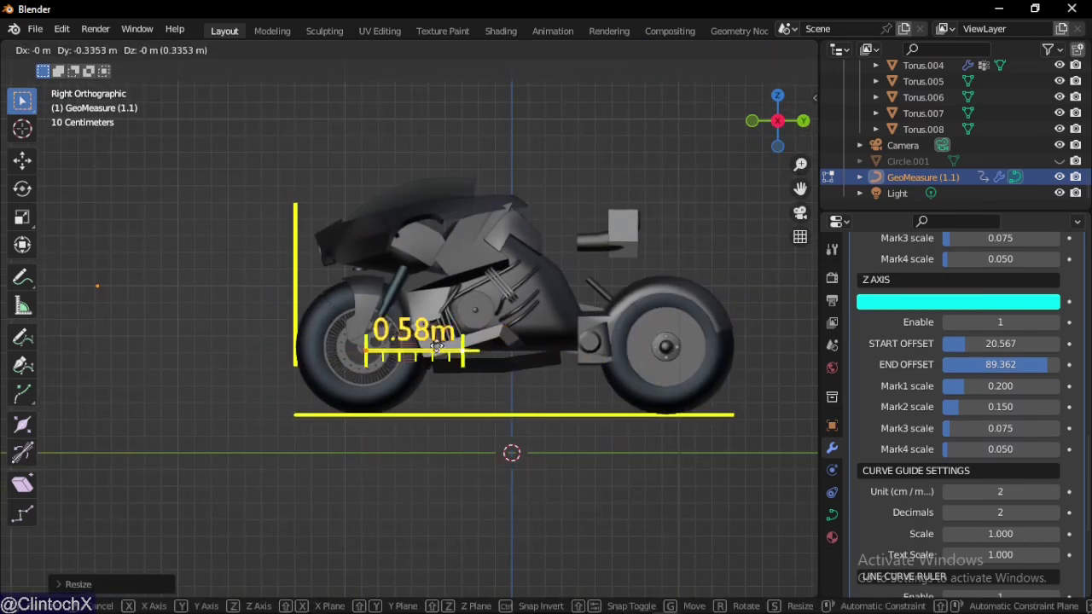
left_click(381, 348)
Move both ruler end points along Y to the front wheel's outer edges, spanning about 0.80 m
scroll(342, 362, "up", 6)
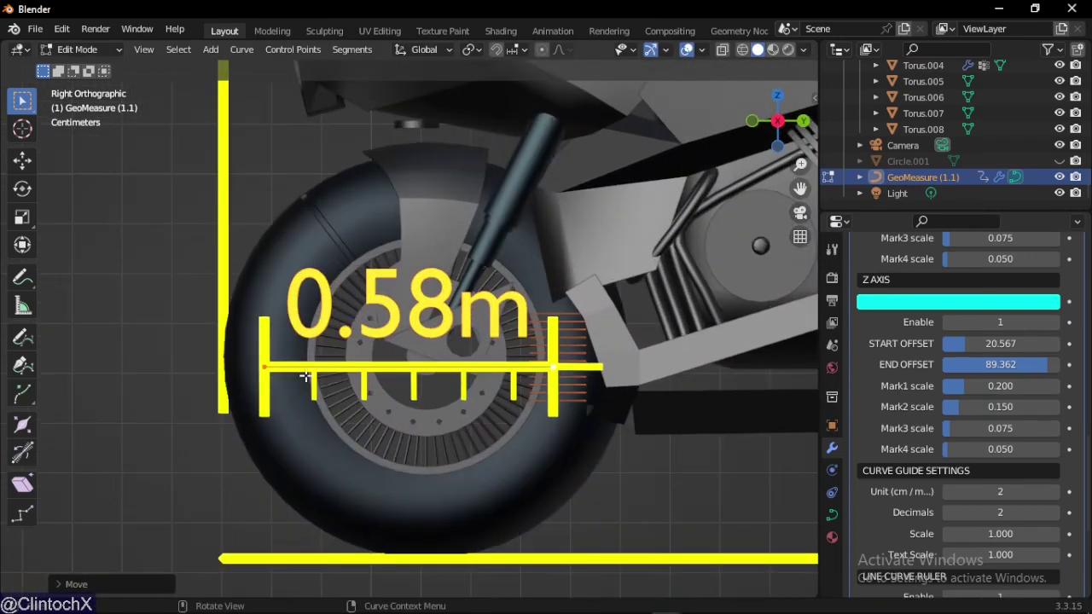
left_click(263, 368)
key("g")
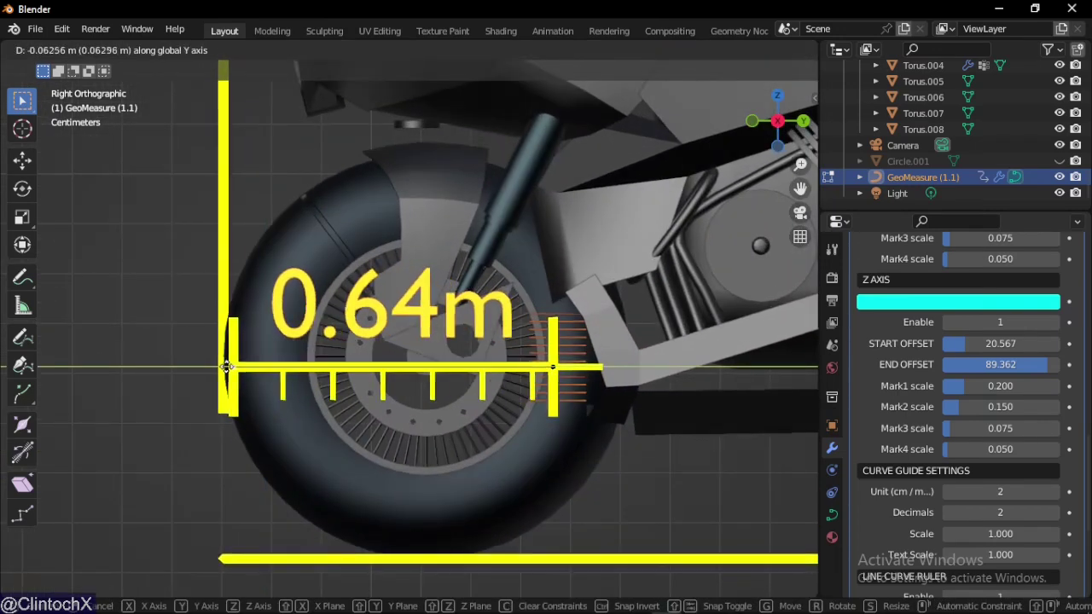
left_click(224, 366)
left_click(554, 368)
key("g")
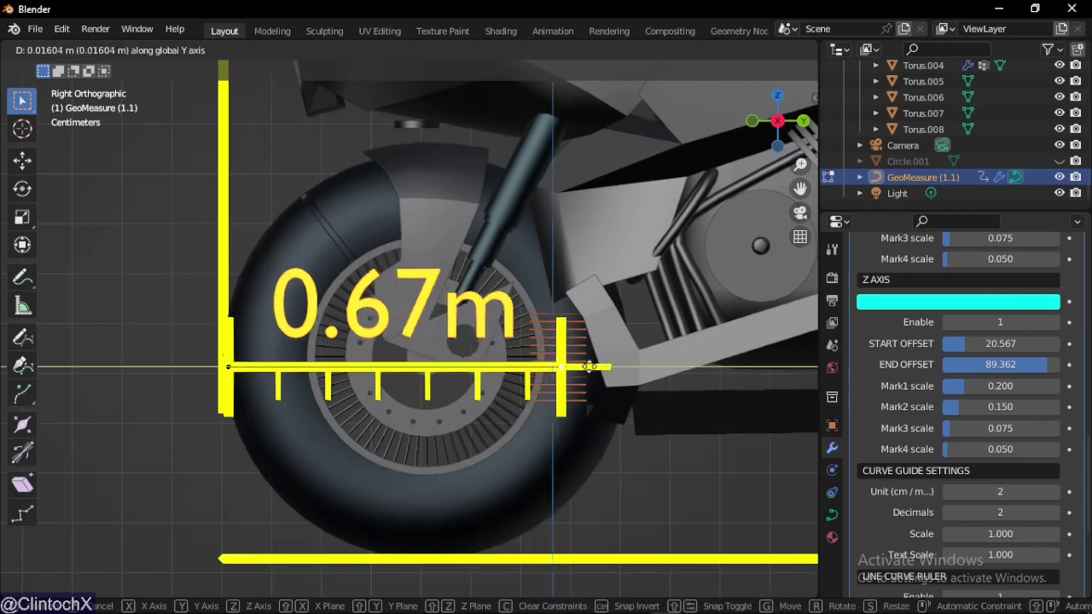
left_click(648, 368)
Turn on Cyclic U for the active spline in the curve's object data properties
left_click(827, 514)
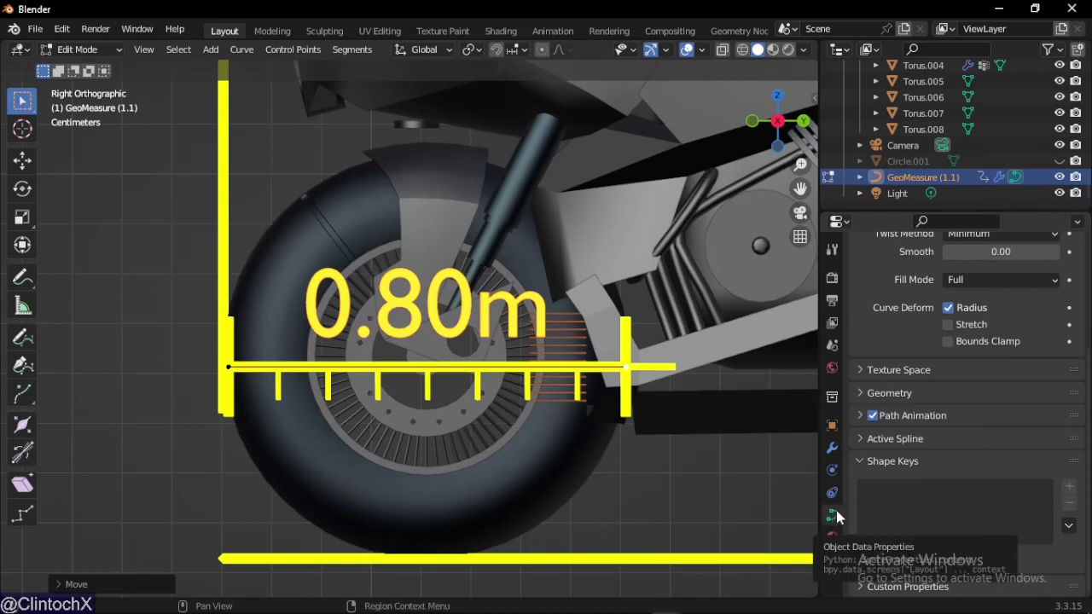
scroll(907, 426, "up", 5)
scroll(909, 431, "down", 5)
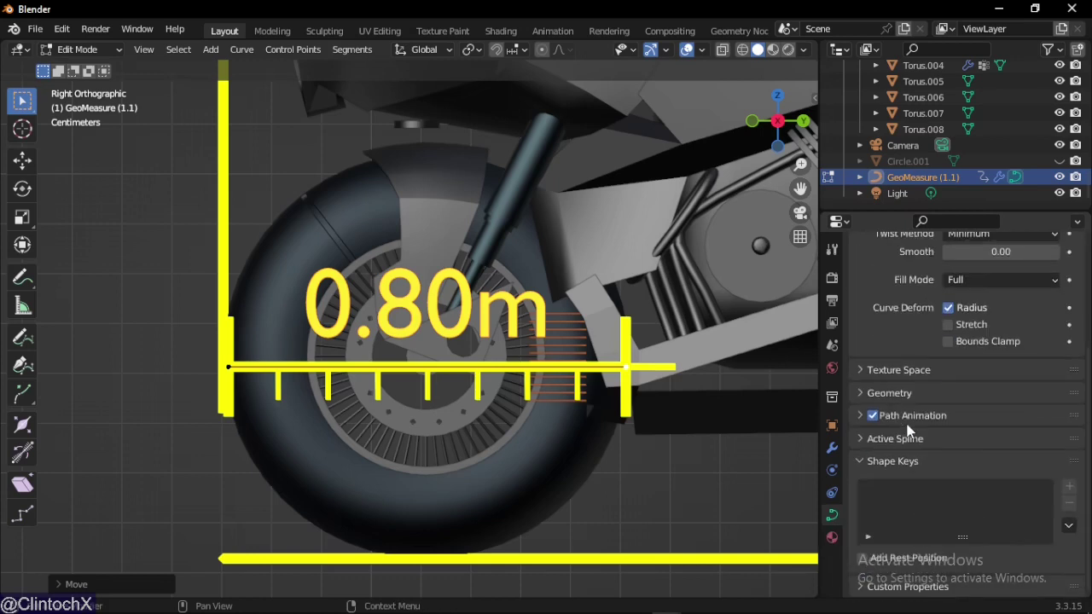
left_click(888, 438)
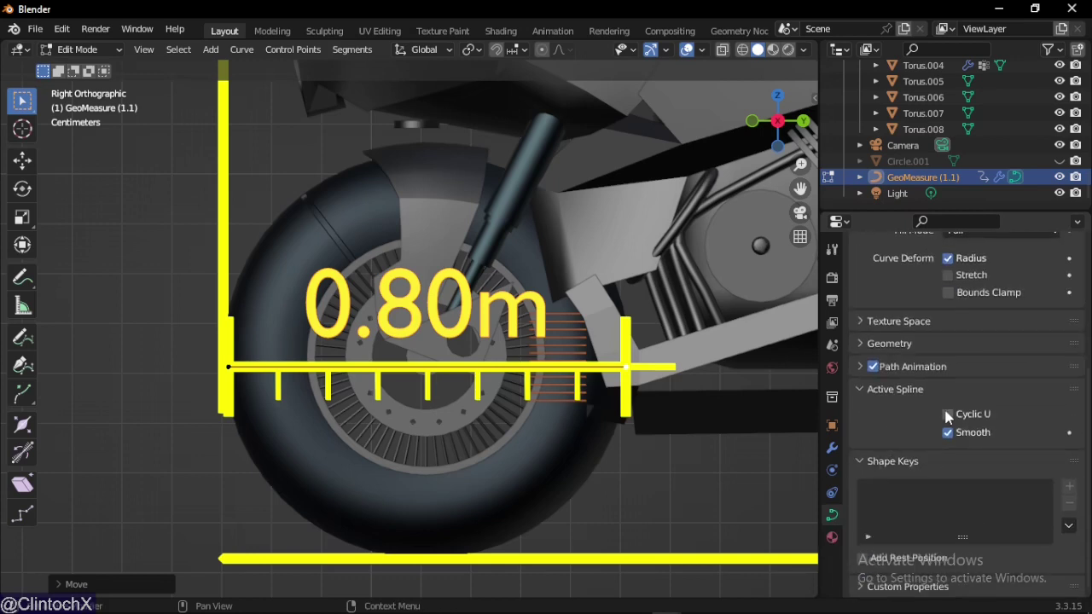
middle_click_drag(945, 412, 937, 357, "ctrl")
scroll(934, 442, "down", 2)
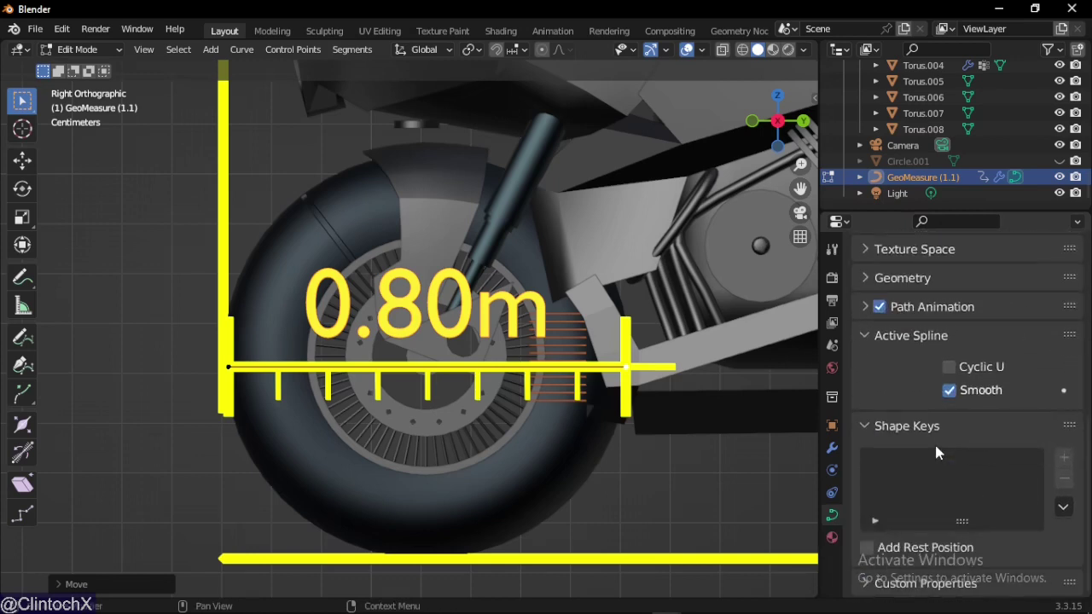
left_click(978, 372)
scroll(593, 347, "down", 3)
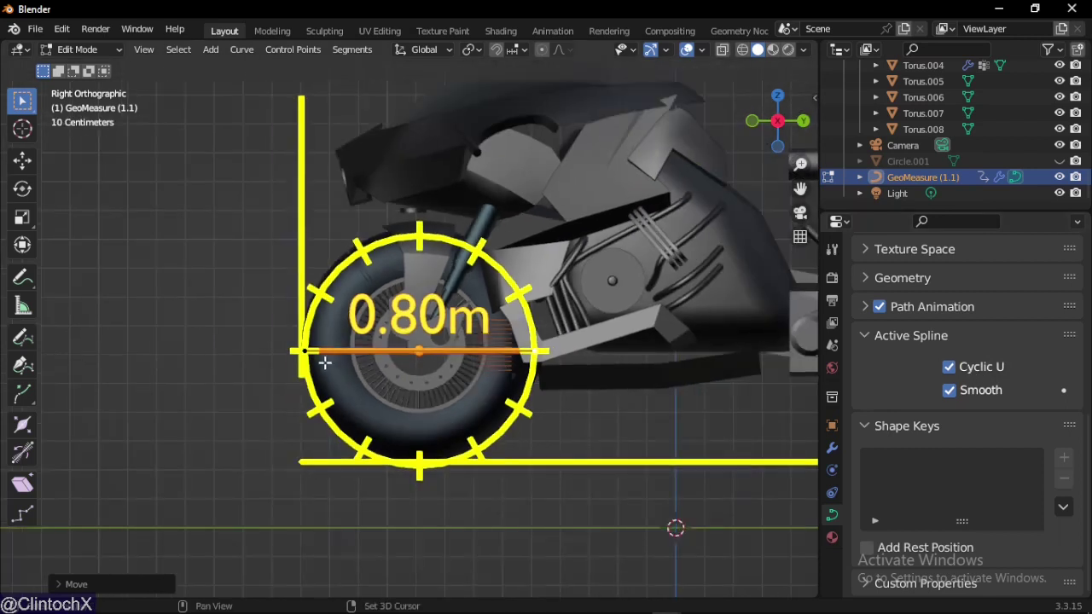
Move the circular ruler up along Z to line it up with the front wheel in the side view
key("g")
key("z")
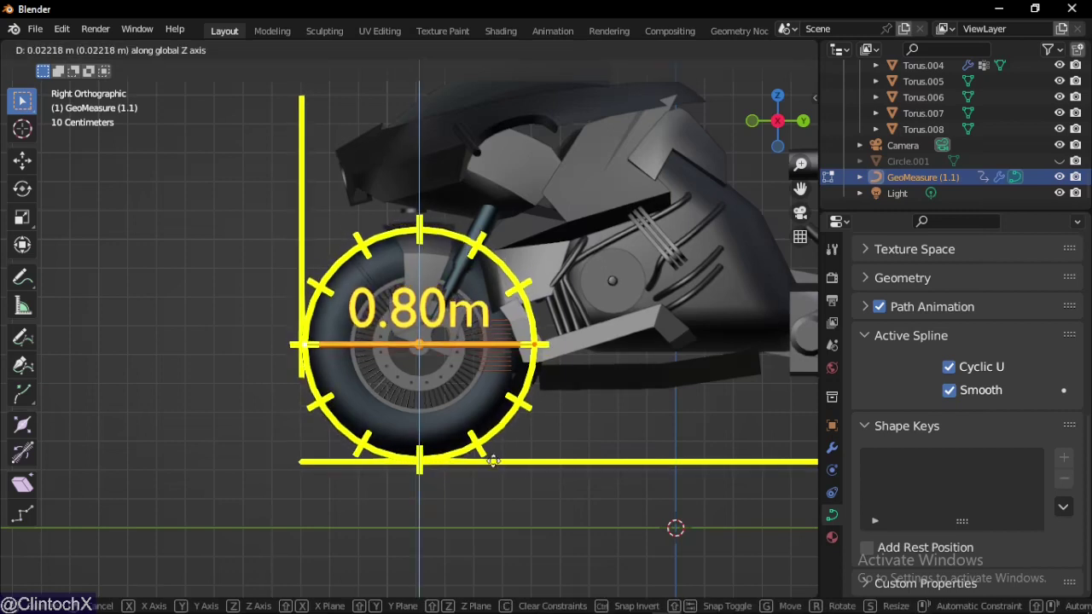
left_click(493, 468)
middle_click_drag(493, 467, 790, 421)
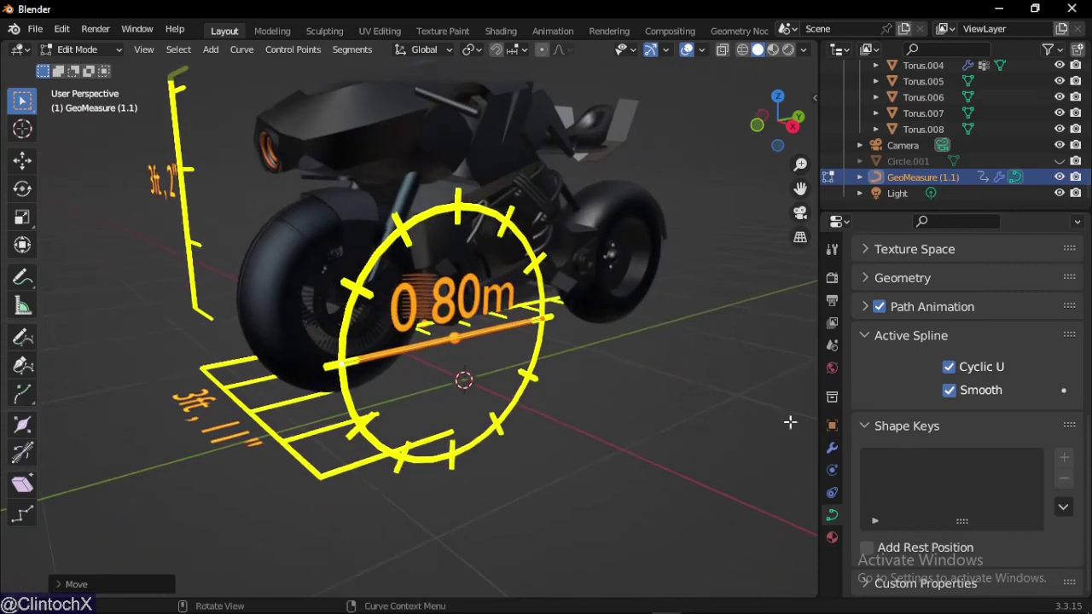
Set the Scale of the GeoMeasure modifier's general settings to 0.430
left_click(833, 447)
scroll(964, 404, "up", 3)
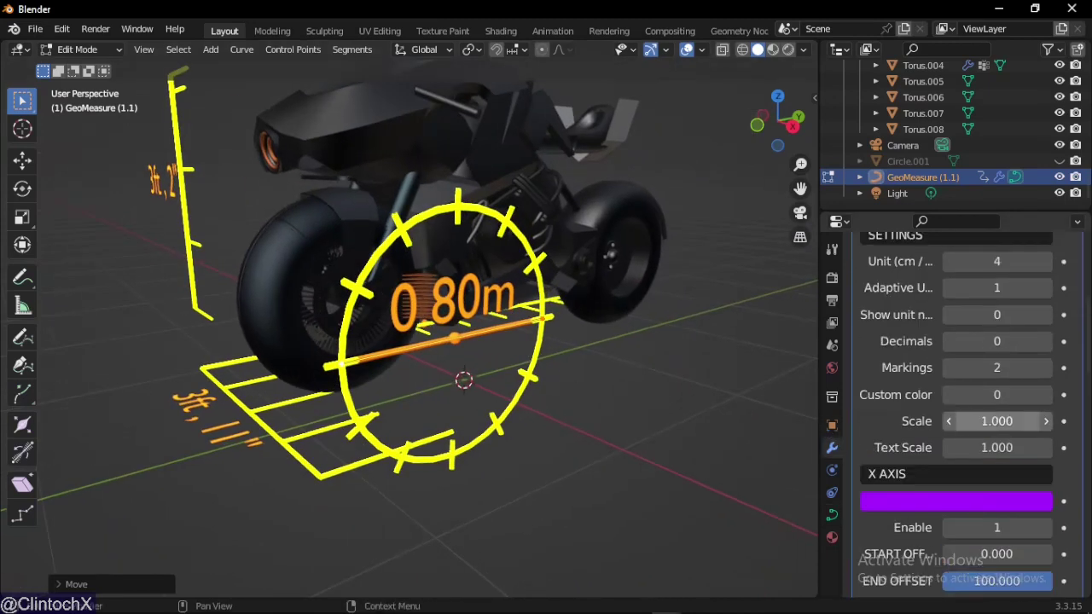
left_click_drag(996, 420, 957, 421)
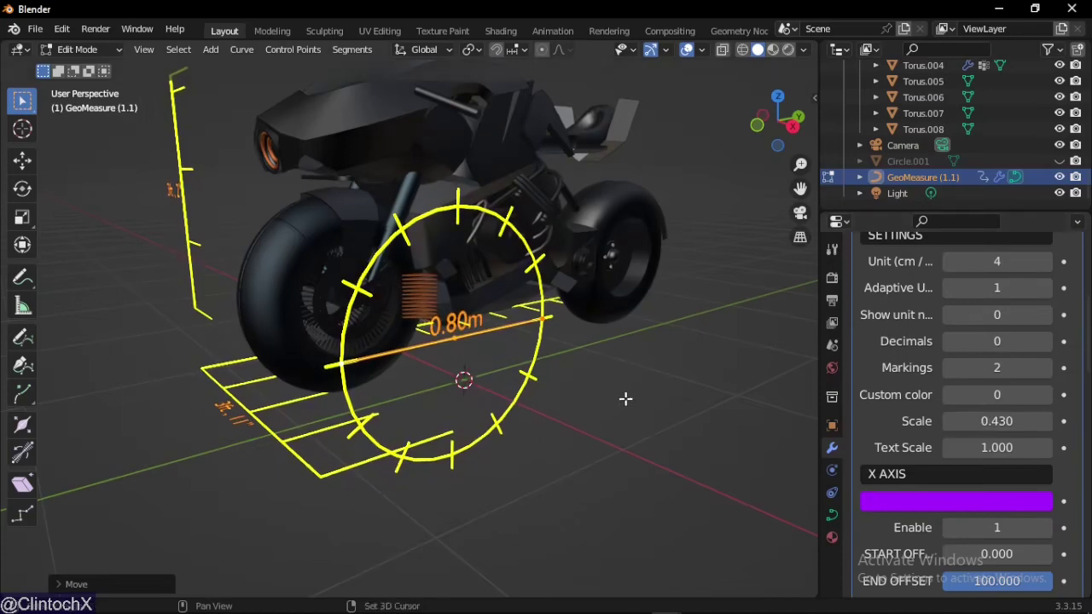
Duplicate the circular ruler about 1.81 m along Y onto the rear wheel, then return to Object Mode and deselect
middle_click_drag(625, 398, 628, 367)
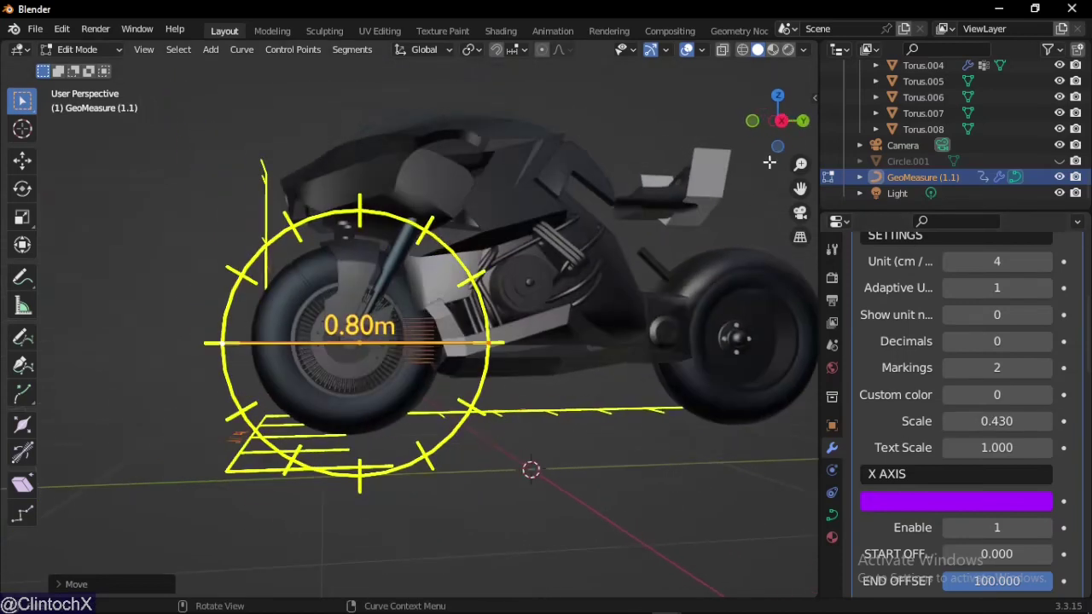
left_click(780, 121)
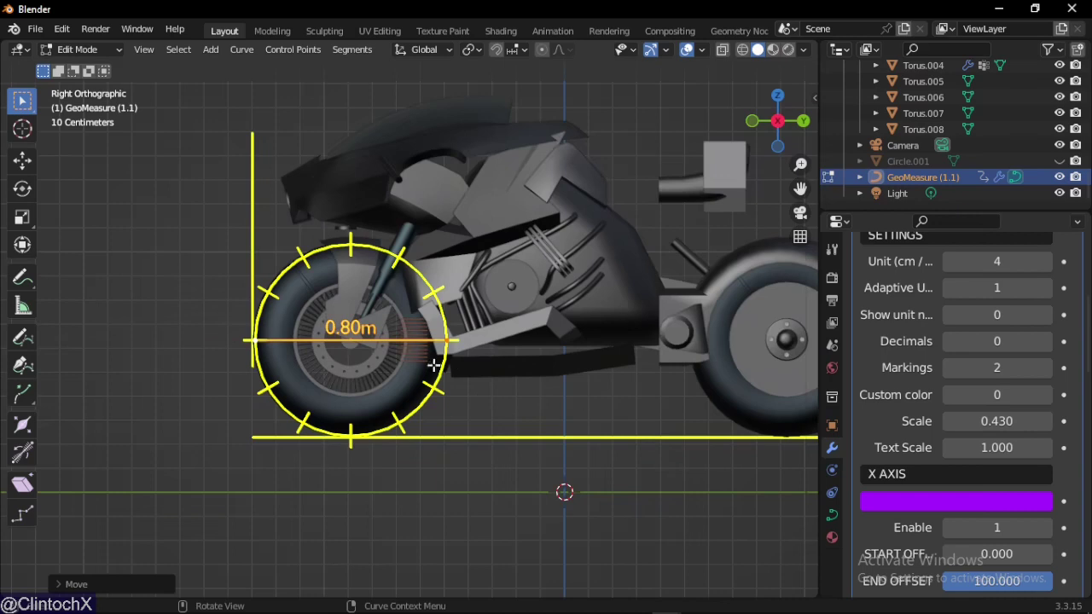
middle_click_drag(577, 337, 505, 338, "shift")
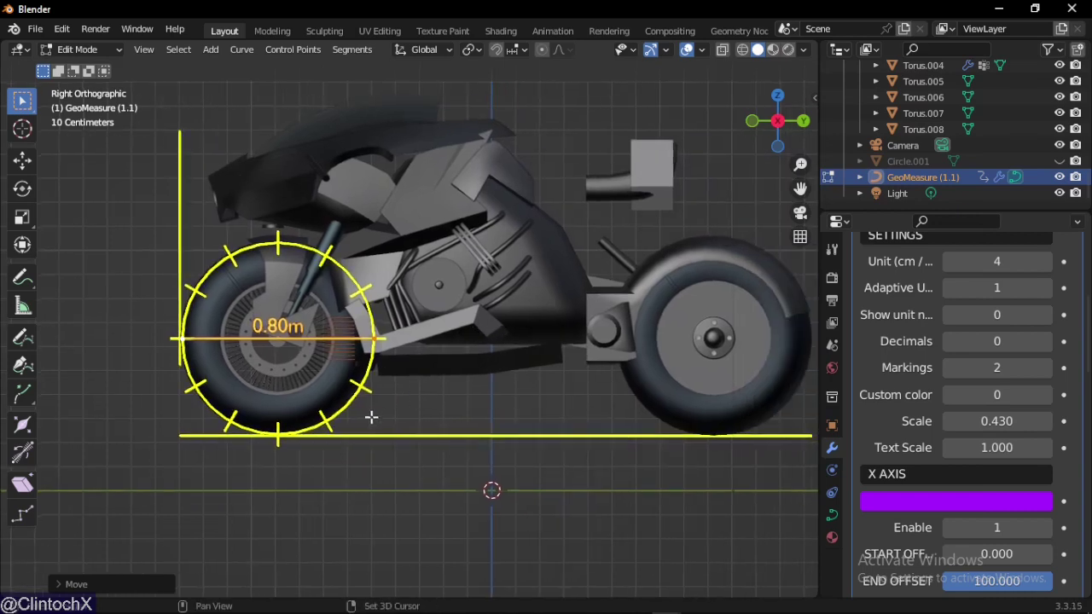
key("shift+d")
key("y")
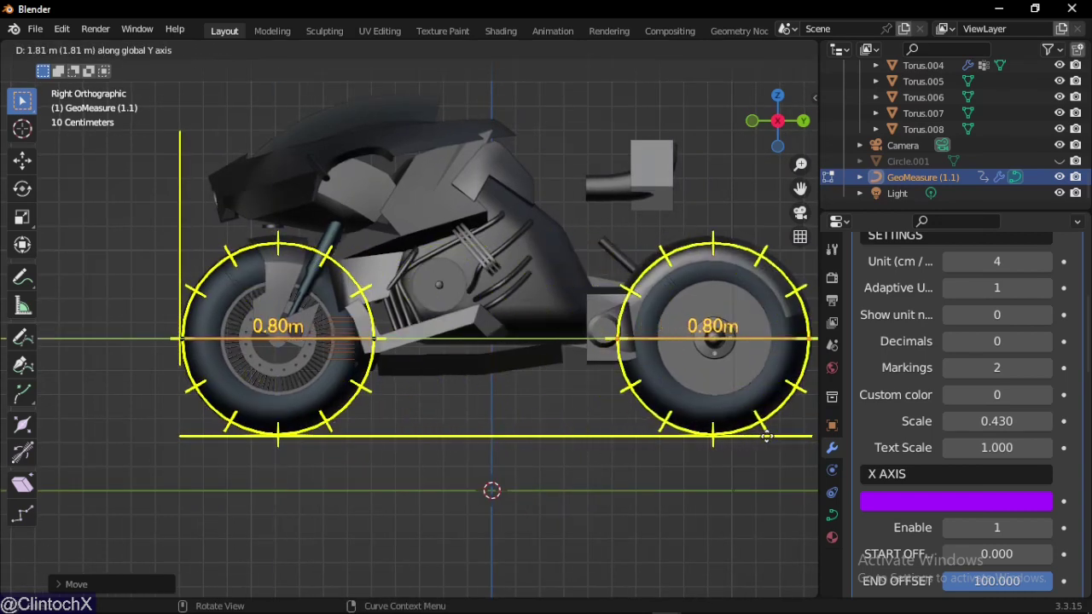
left_click(744, 438)
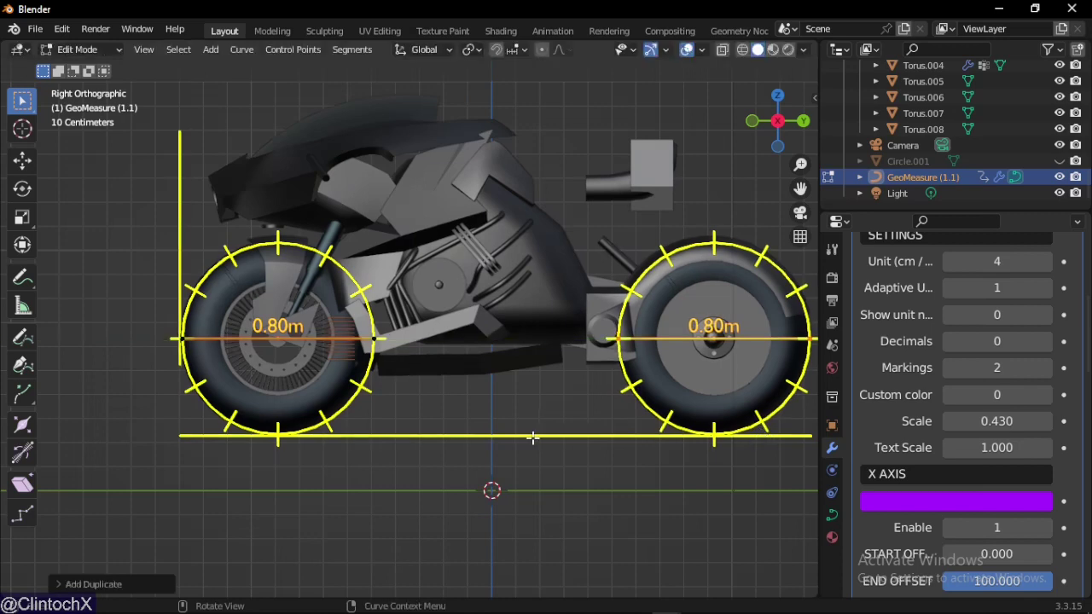
middle_click_drag(532, 438, 508, 427)
key("Tab")
scroll(509, 427, "up", 1)
left_click(508, 427)
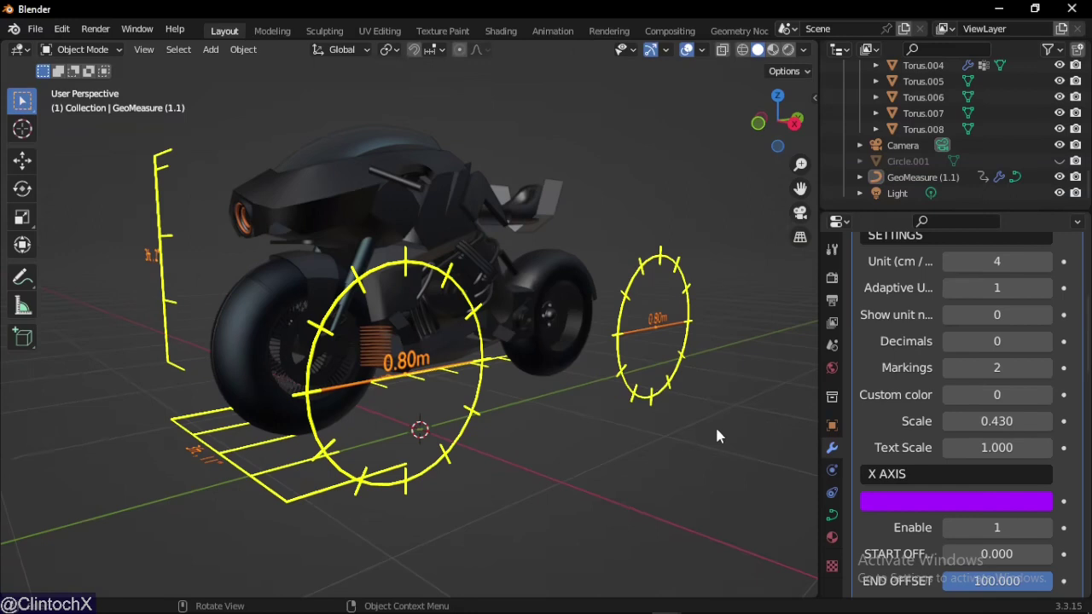
Set the cyclic curve ruler's in Radius option to 1 so the circular rulers show radius values
scroll(981, 445, "down", 15)
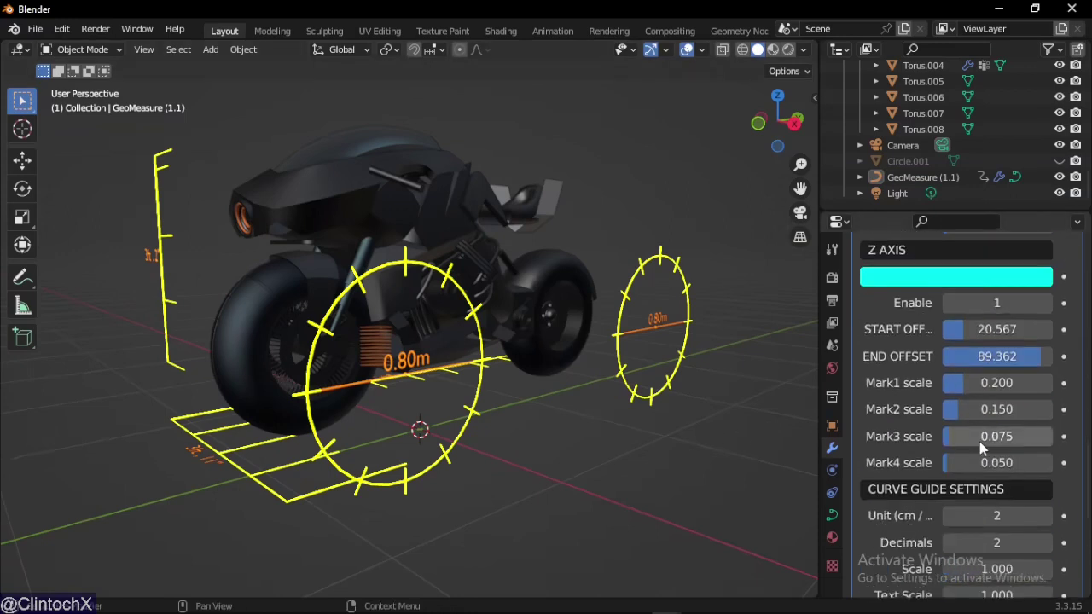
scroll(981, 445, "down", 10)
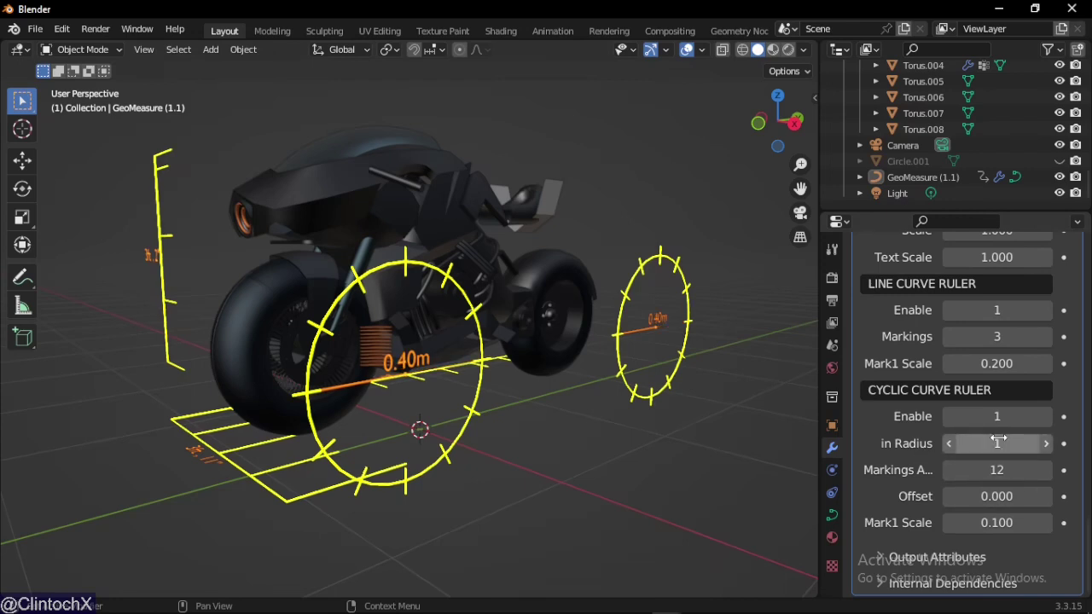
left_click_drag(998, 443, 974, 443)
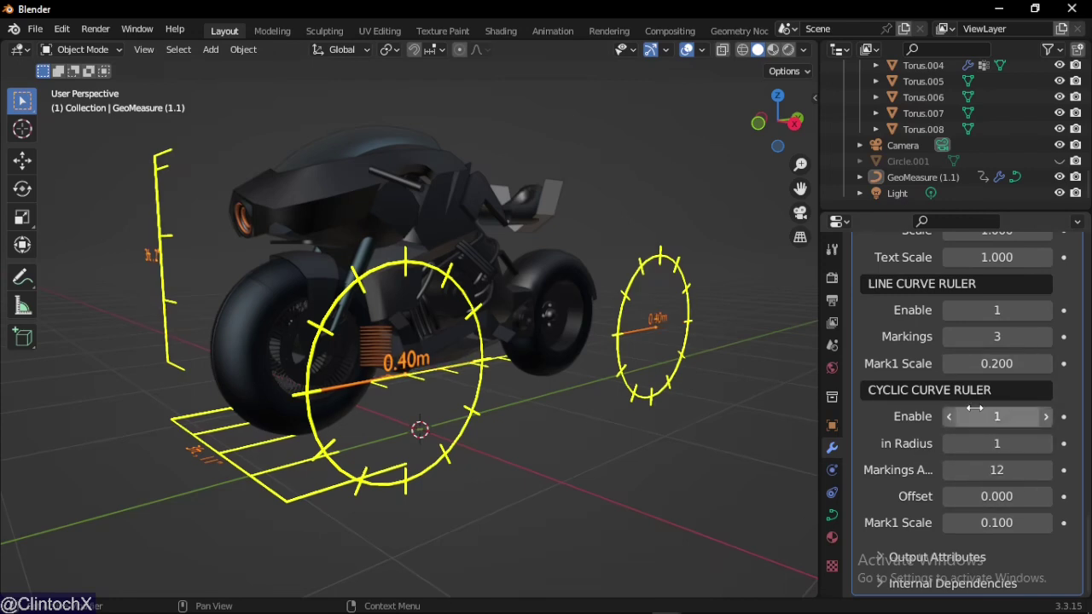
In the right side view, duplicate a GeoMeasure curve point between the wheels and extrude it into a line ruler about 0.93 m long
middle_click_drag(500, 487, 447, 393)
left_click(430, 410)
key("ctrl+Tab")
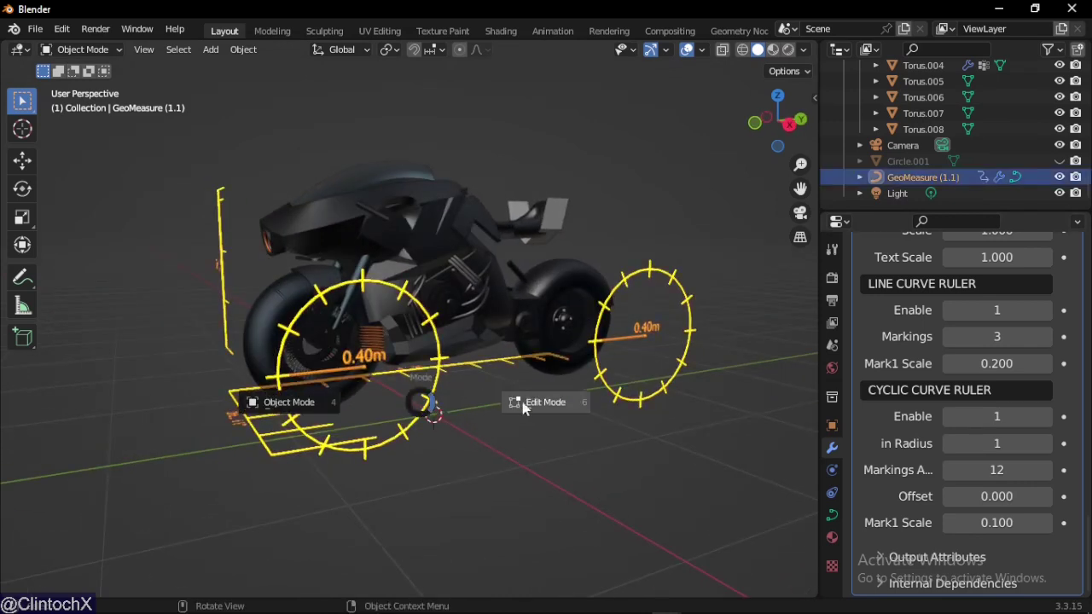
left_click(536, 401)
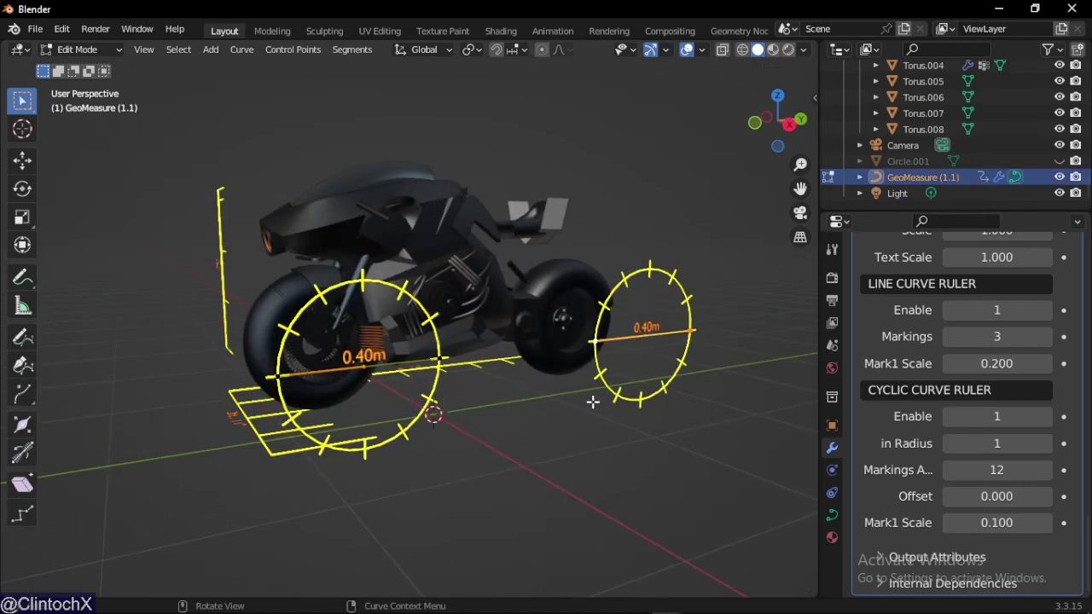
left_click(790, 123)
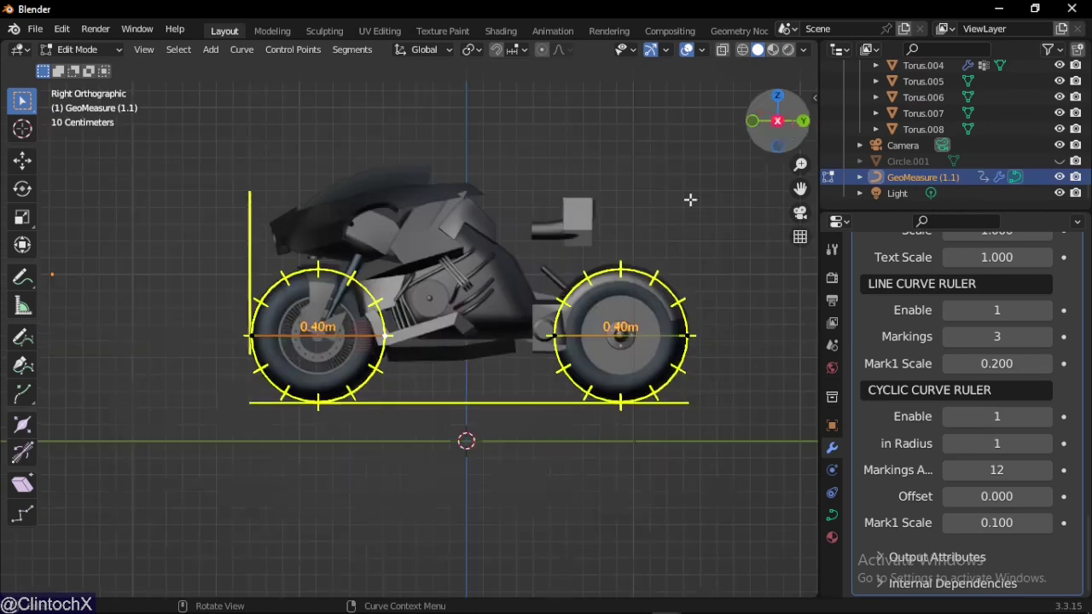
key("g")
left_click(466, 366)
key("e")
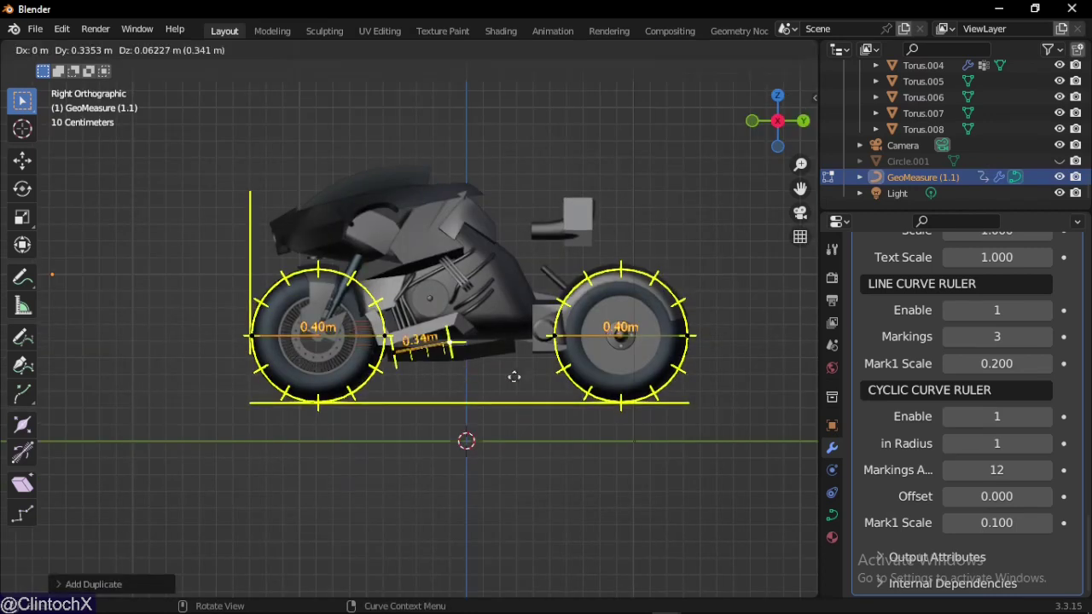
left_click(590, 348)
Move the new line ruler up and forward in the right side view to lie above the bike's front bodywork
middle_click_drag(590, 348, 483, 372)
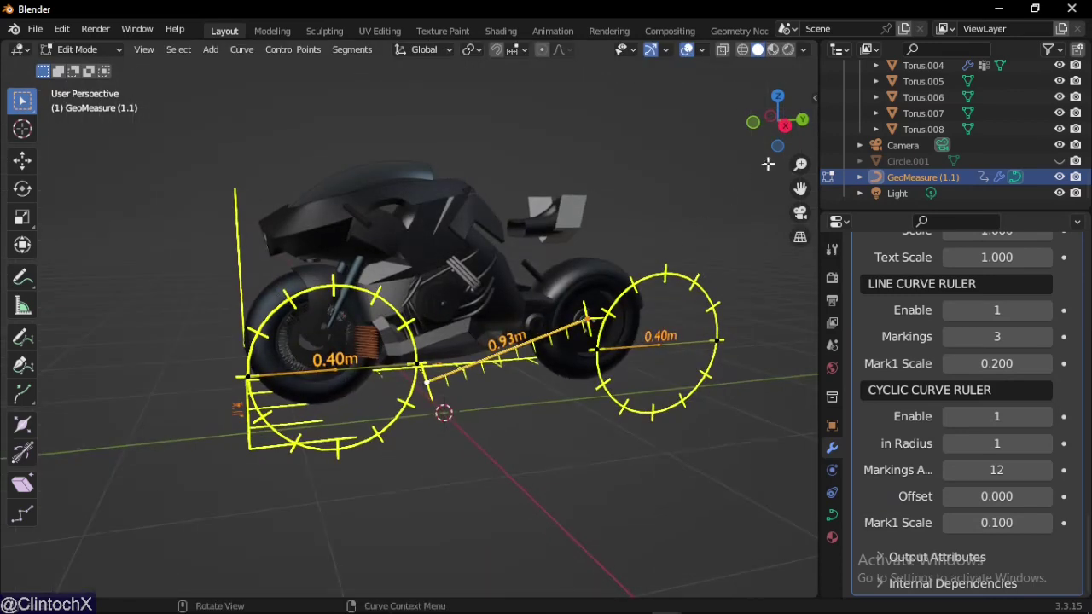
left_click(784, 124)
key("g")
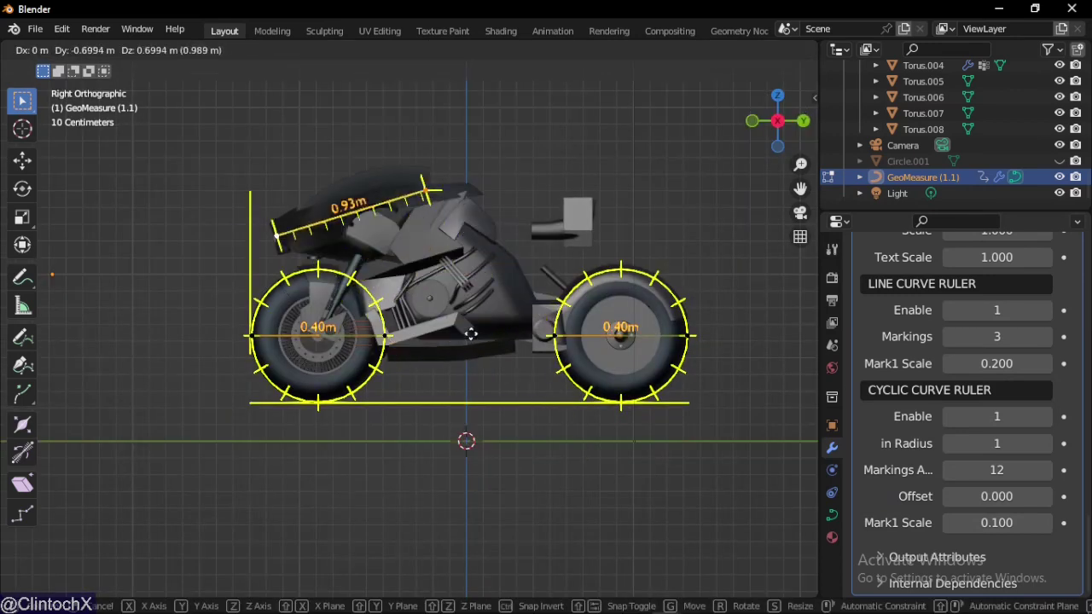
left_click(466, 317)
Extend the upper line ruler to about 1.20 m by moving its rear end point, and raise the ruler slightly
middle_click_drag(466, 318, 546, 405, "shift")
scroll(548, 394, "up", 3)
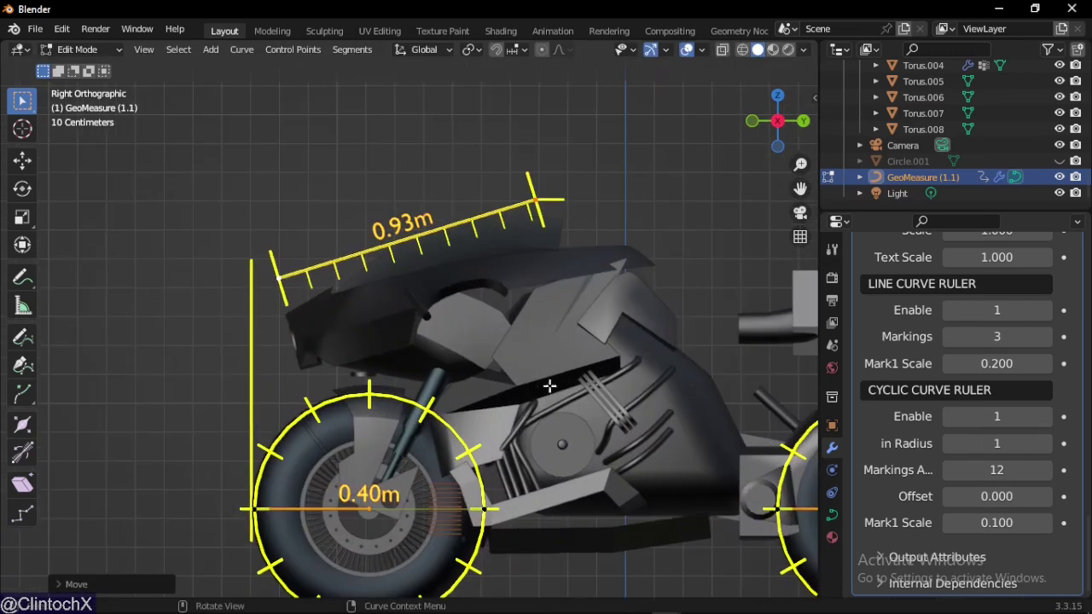
key("g")
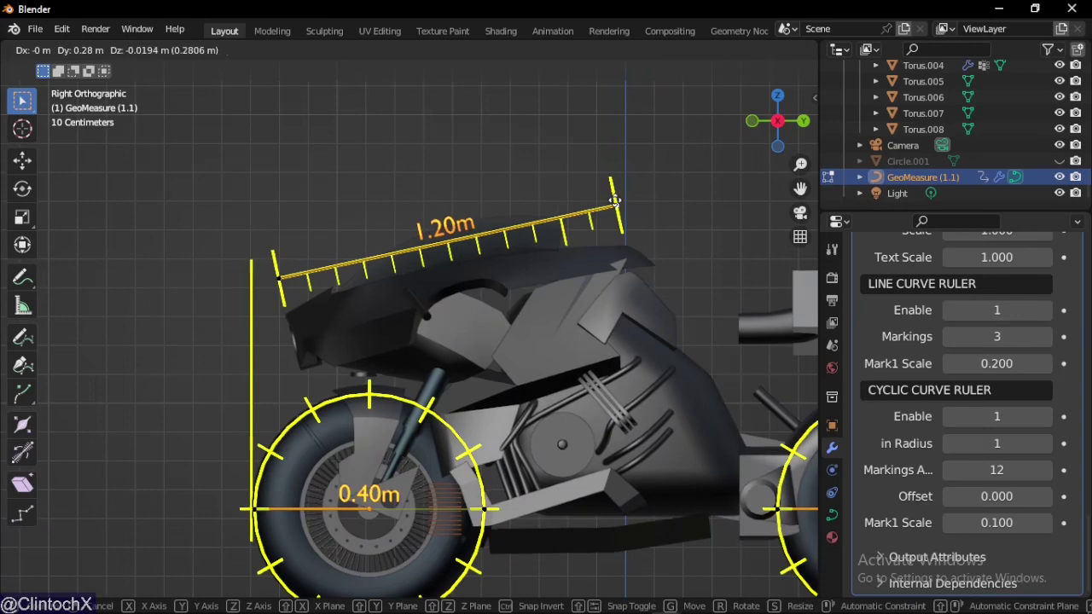
left_click(616, 205)
left_click(282, 273, "shift")
key("g")
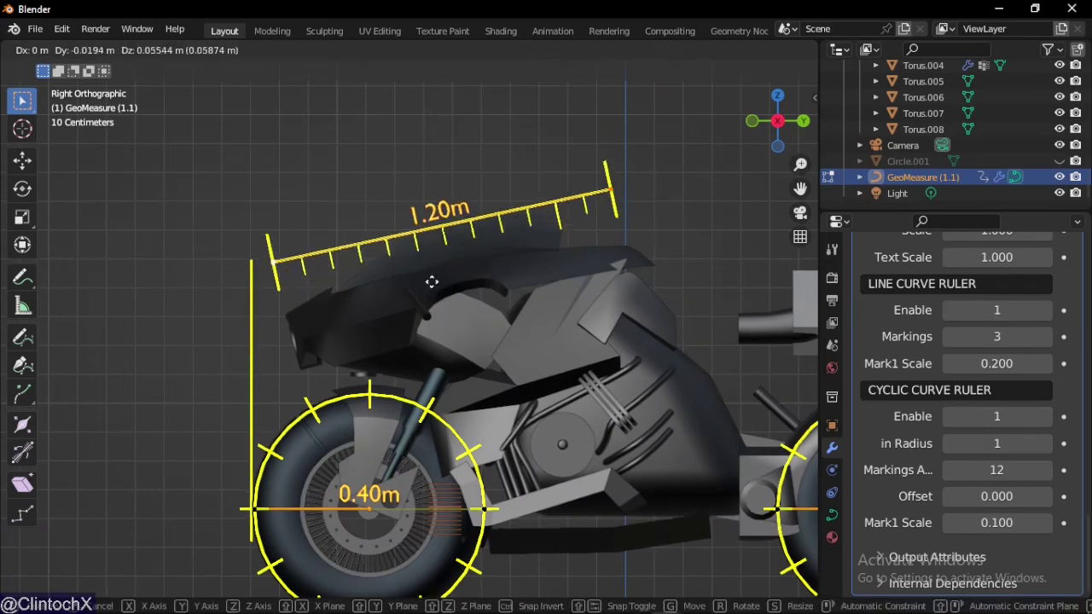
left_click(429, 258)
Move the upper line ruler about -0.64 m along X over the bike's body, and return to Object Mode with nothing selected
middle_click_drag(429, 258, 588, 336)
key("g")
key("x")
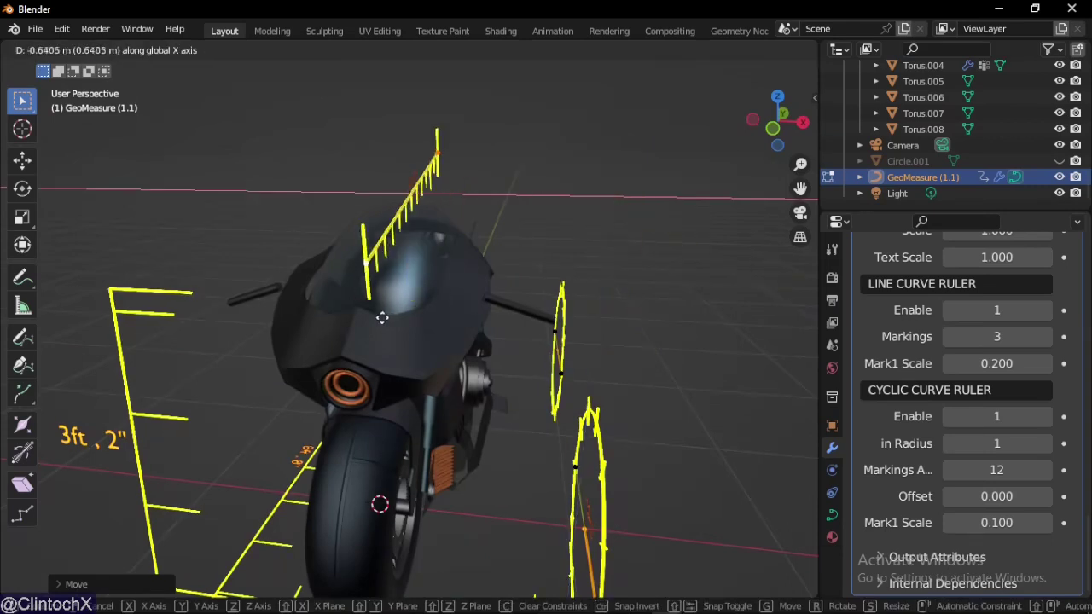
left_click(375, 317)
key("ctrl+Tab")
left_click(412, 331)
mouse_move(519, 356)
middle_mouse_down()
mouse_move(585, 330)
mouse_move(490, 312)
mouse_move(532, 350)
mouse_move(523, 359)
middle_mouse_up()
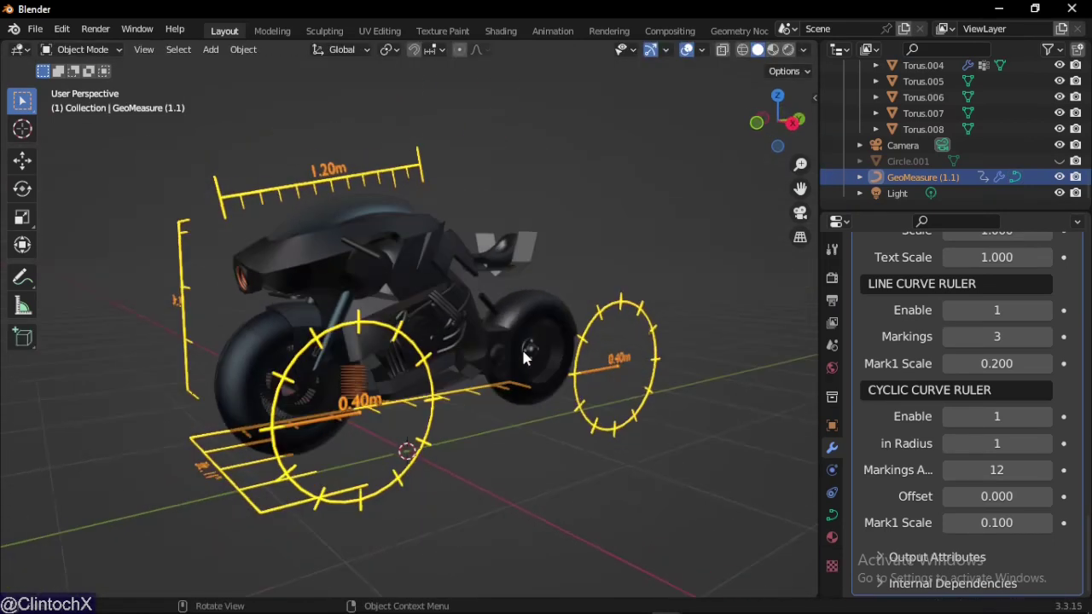
left_click(511, 475)
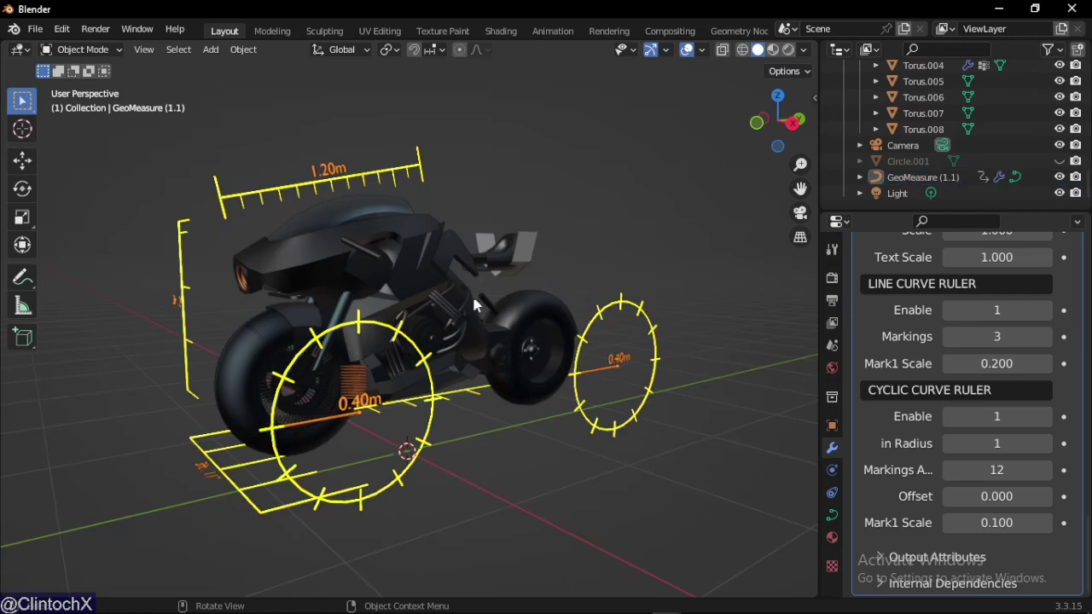
middle_click_drag(611, 429, 469, 482)
key("Tab")
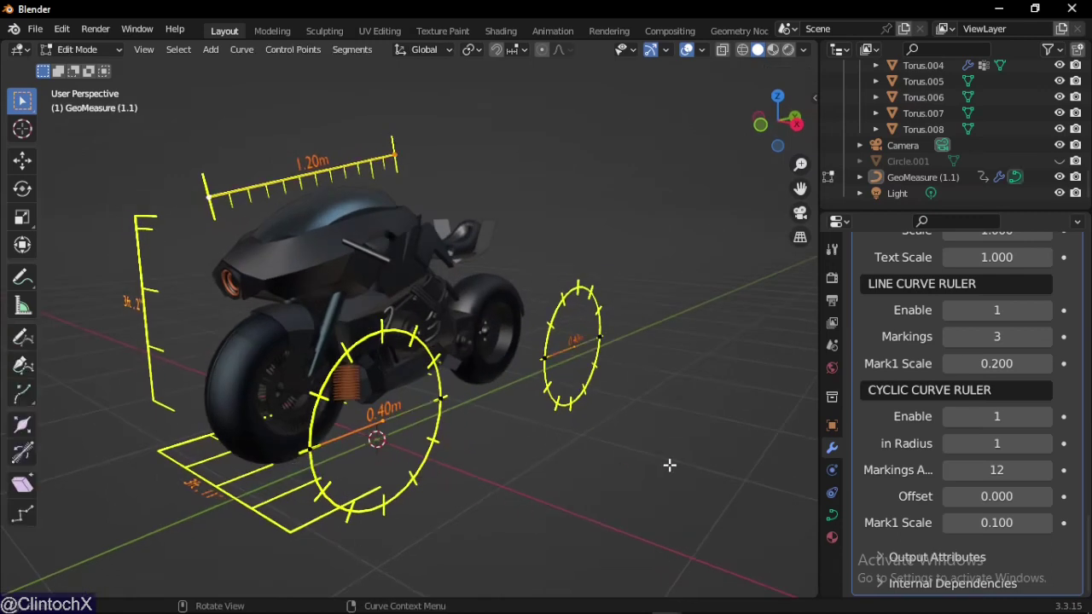
left_click_drag(439, 401, 585, 432)
right_click(615, 425)
key("Tab")
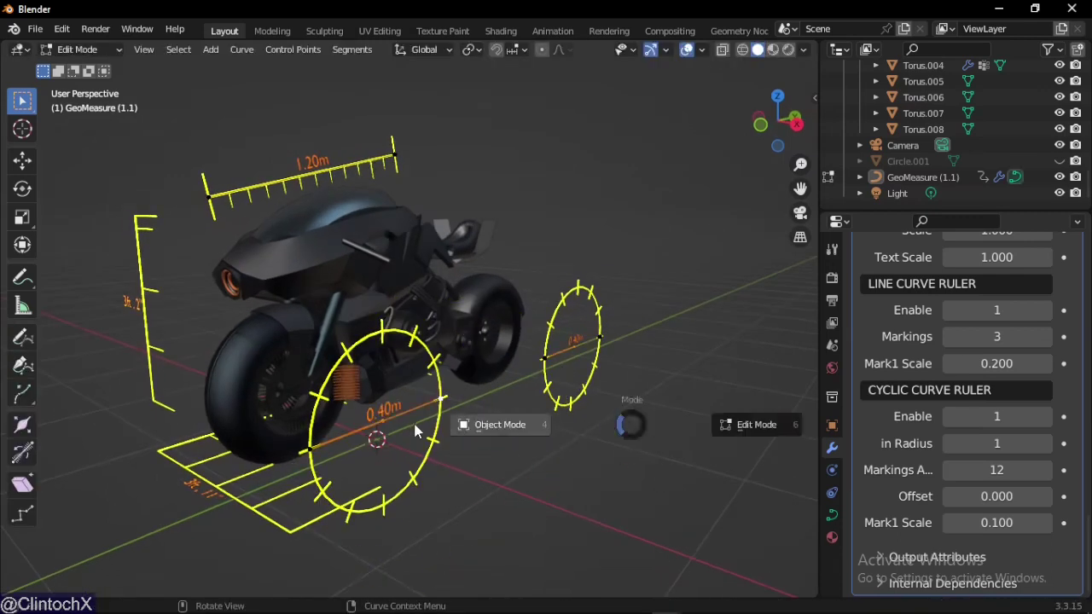
Select the GeoMeasure (1.1) object and open its modifier's node tree in the Geometry Nodes workspace
left_click(892, 179)
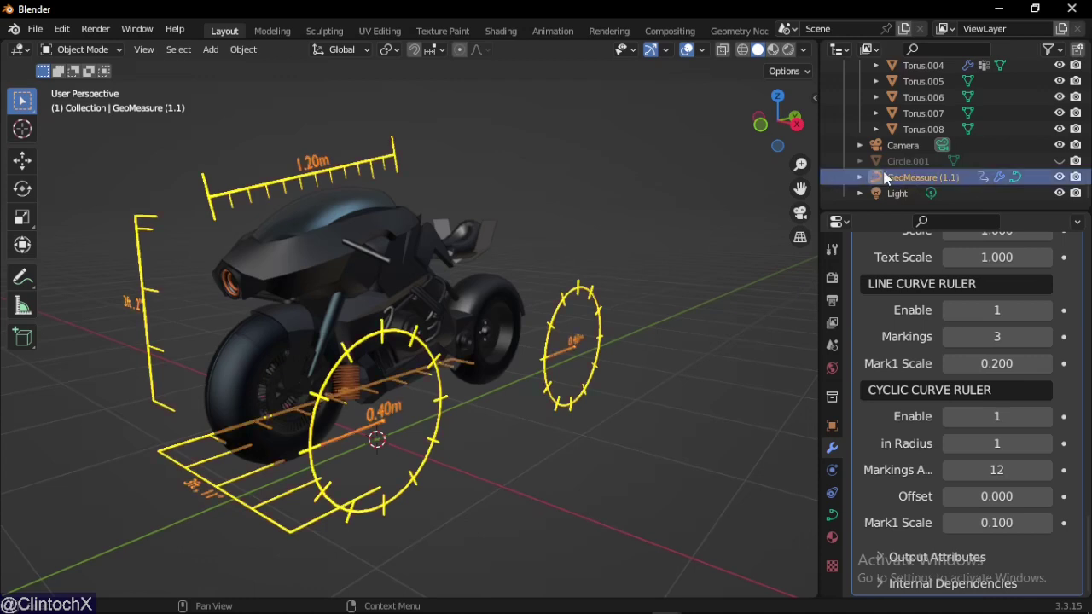
left_click(877, 178)
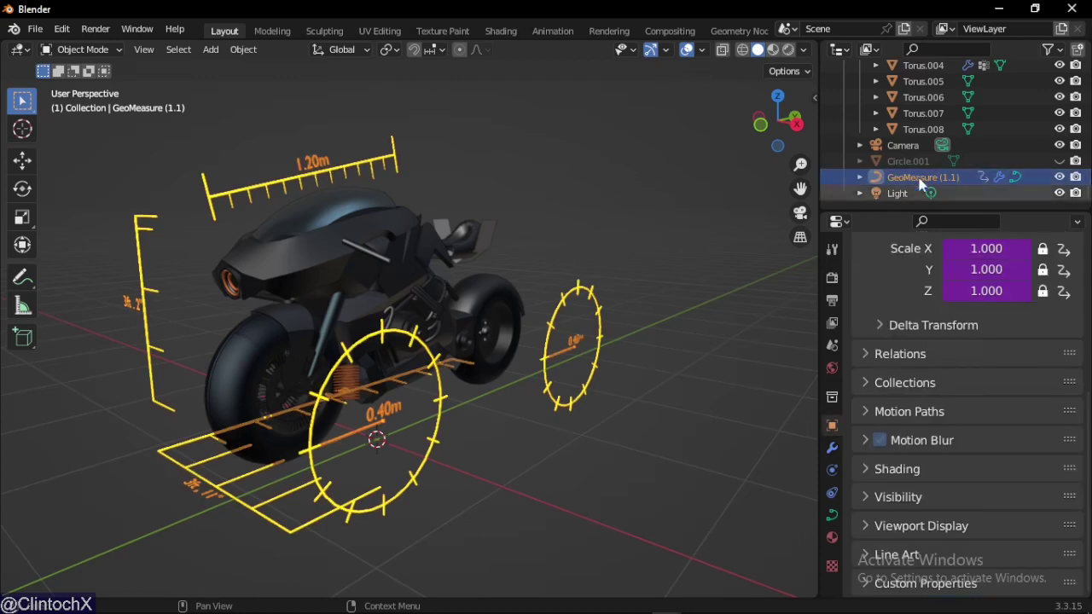
scroll(903, 388, "up", 6)
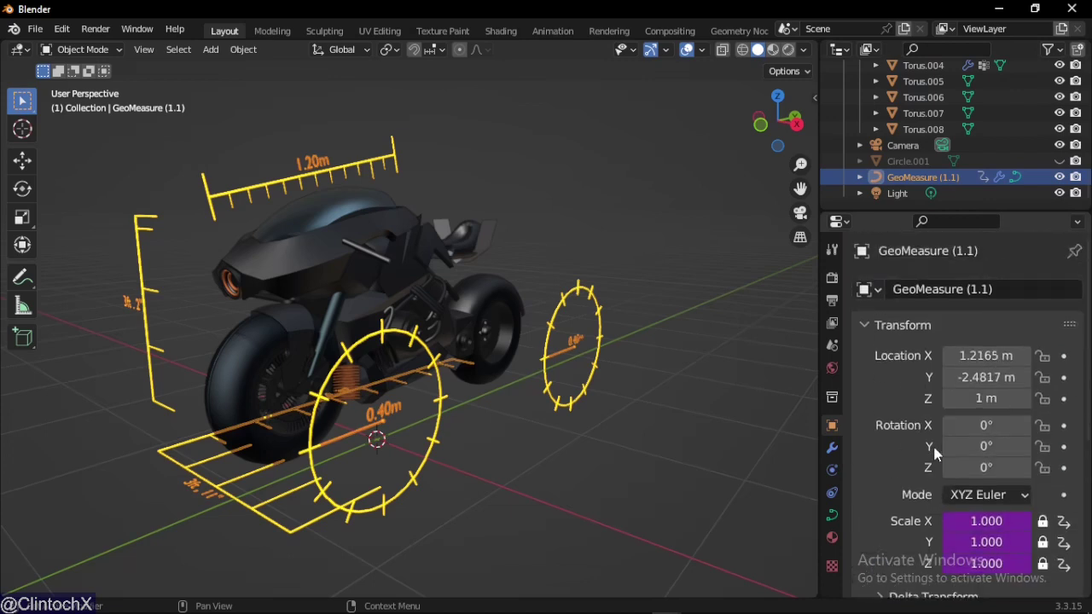
left_click(832, 448)
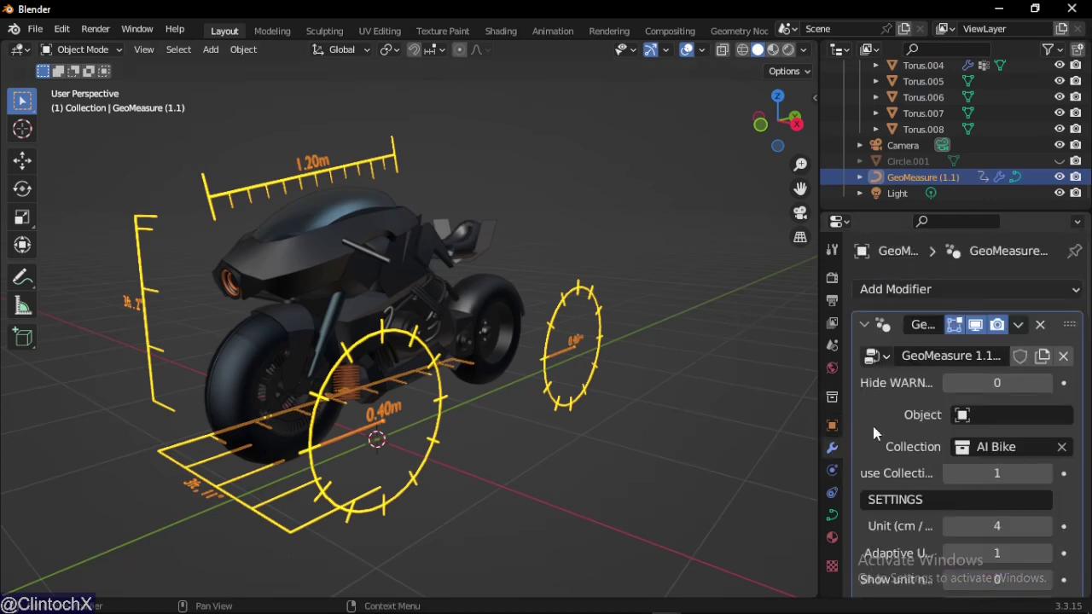
left_click(879, 357)
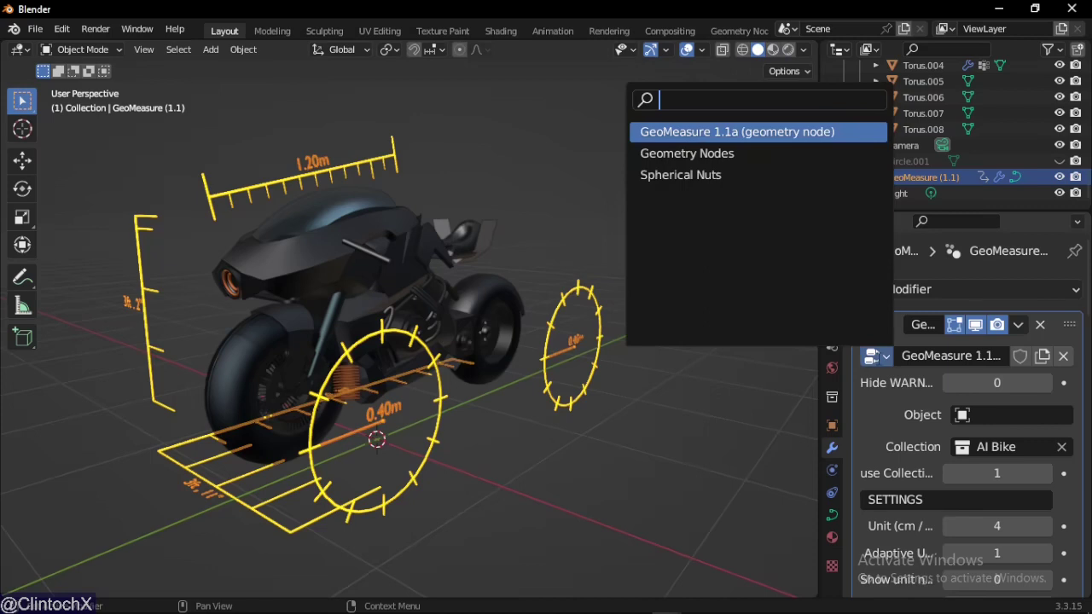
key("Escape")
left_click(739, 31)
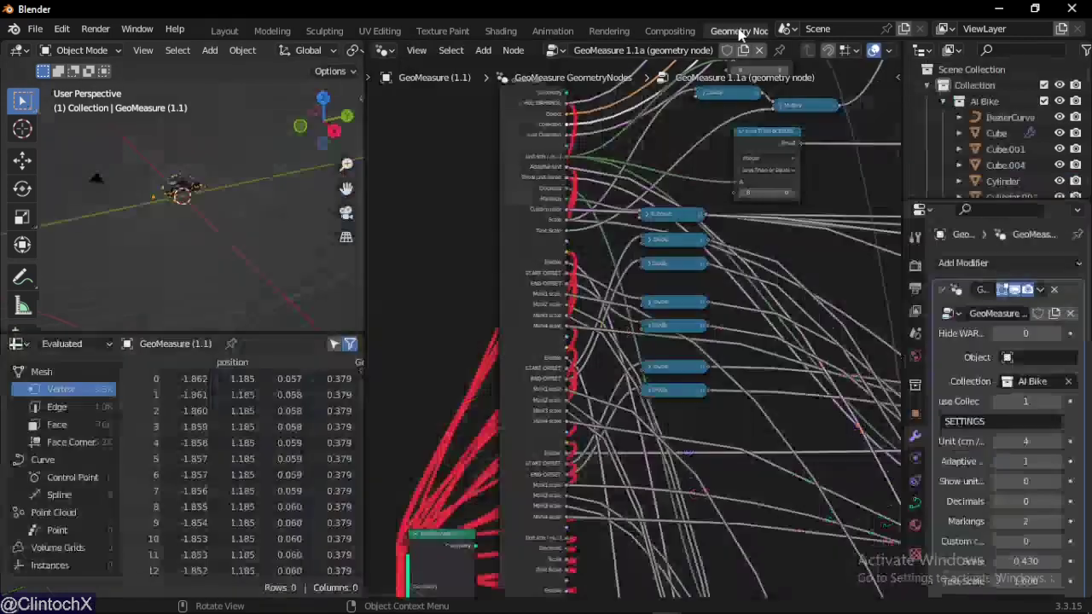
Examine the GeoMeasure 1.1a node tree and look inside its ruler node group near the curve ruler section
scroll(627, 378, "up", 5)
scroll(627, 378, "down", 6)
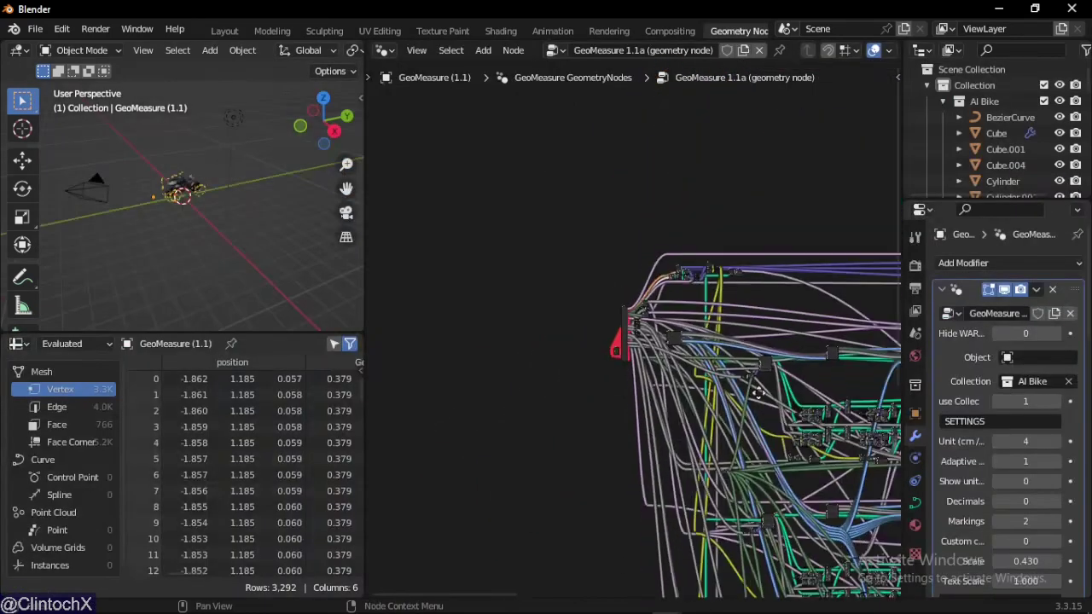
middle_click_drag(756, 390, 433, 180)
scroll(643, 256, "up", 8)
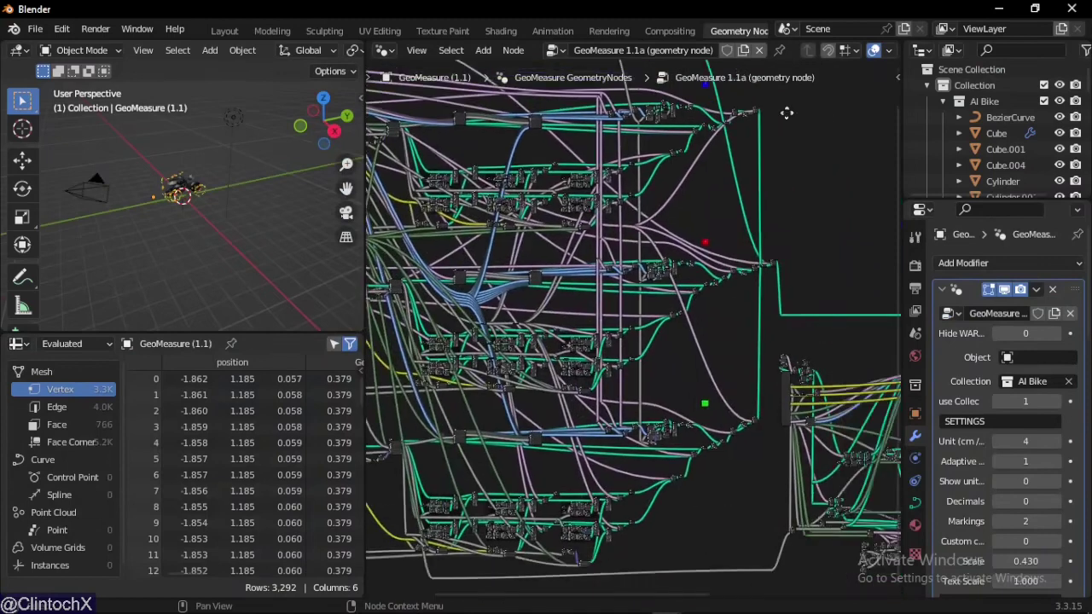
scroll(657, 313, "up", 2)
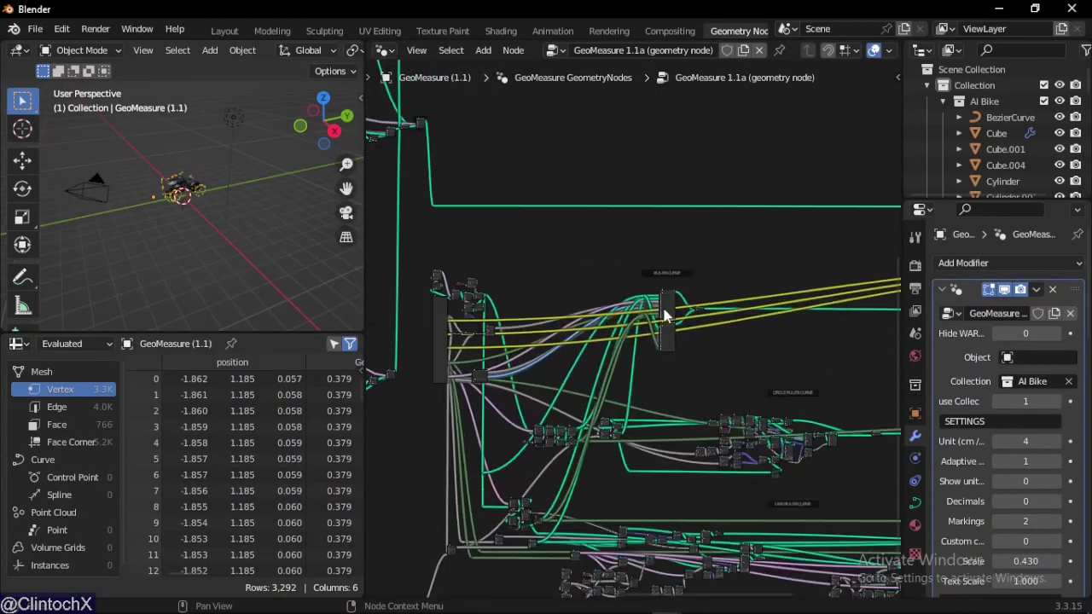
left_click(665, 311)
key("Tab")
scroll(648, 354, "down", 2)
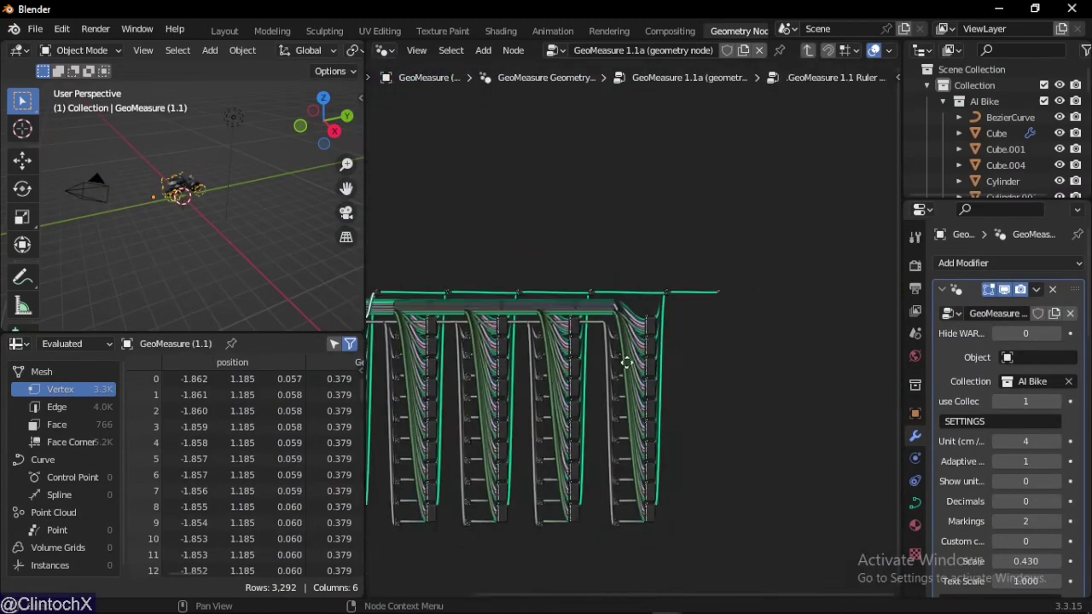
Open the nested node groups inside the GeoMeasure 1.1 Ruler group level by level and examine their nodes
scroll(733, 333, "up", 5)
key("Tab")
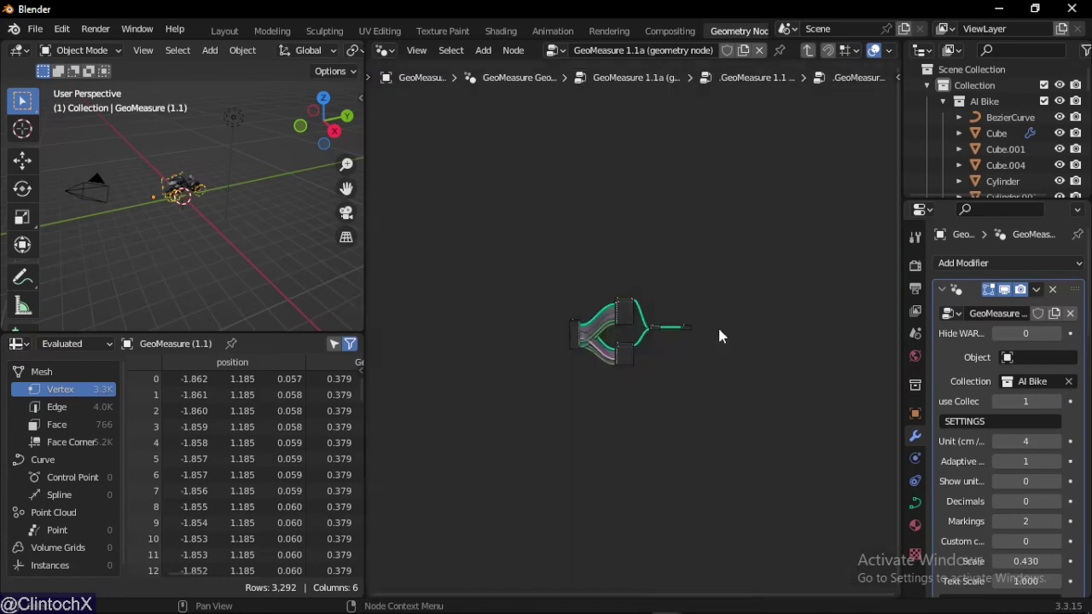
scroll(612, 382, "up", 5)
key("Tab")
key("Tab")
key("Tab")
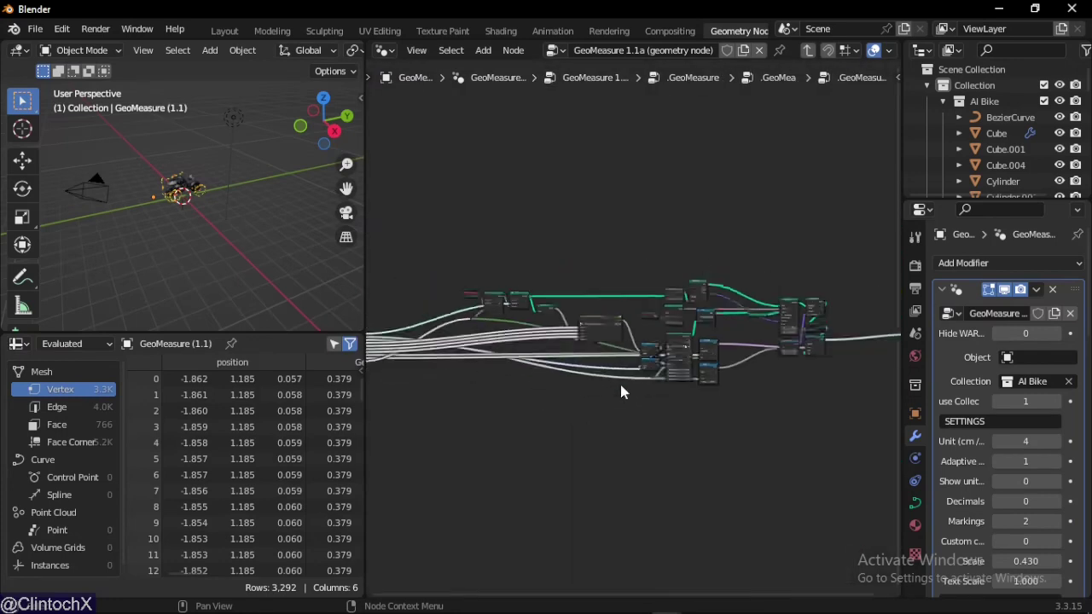
scroll(625, 384, "up", 6)
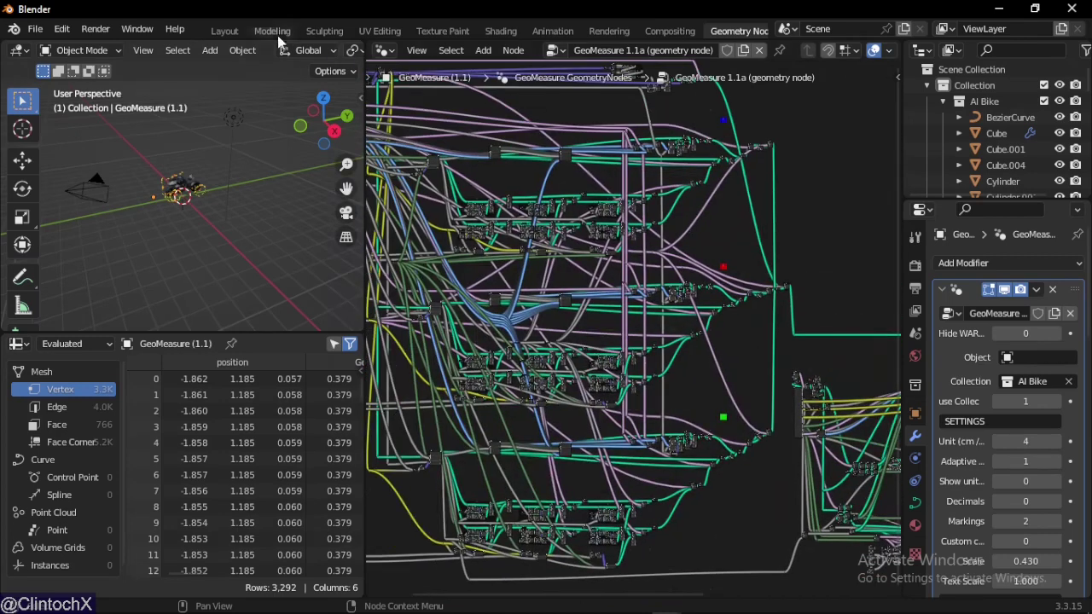
Return to the Layout workspace, deselect the GeoMeasure object, and look over the motorcycle and its rulers from several angles
left_click(224, 31)
middle_click_drag(486, 366, 454, 355)
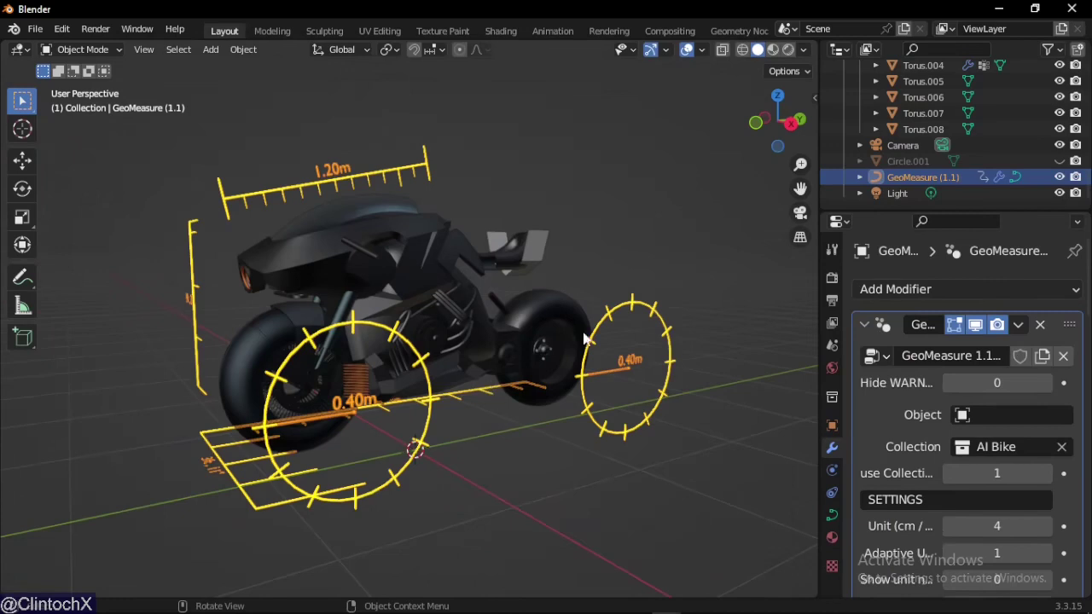
middle_click_drag(354, 355, 738, 229)
left_click(638, 380)
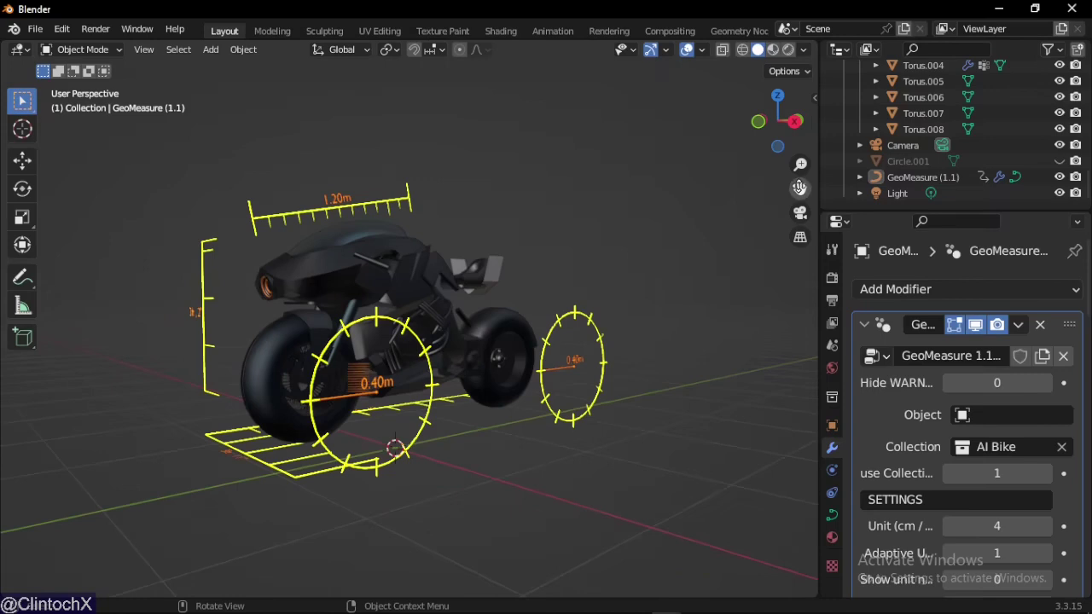
middle_click_drag(799, 187, 724, 362)
middle_click_drag(397, 415, 519, 415)
scroll(519, 415, "up", 3)
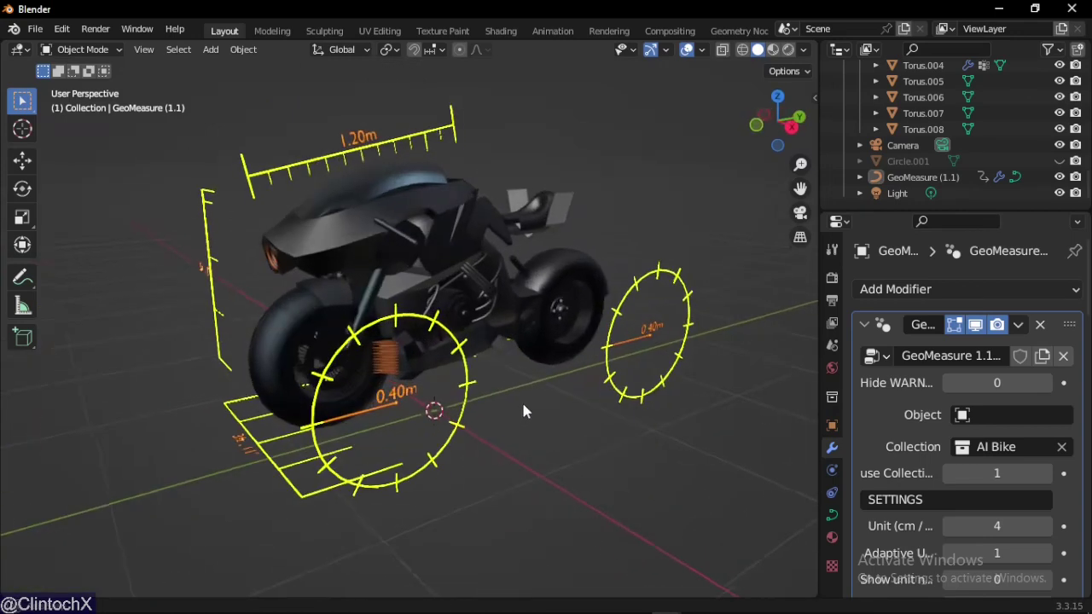
left_click_drag(797, 190, 811, 201)
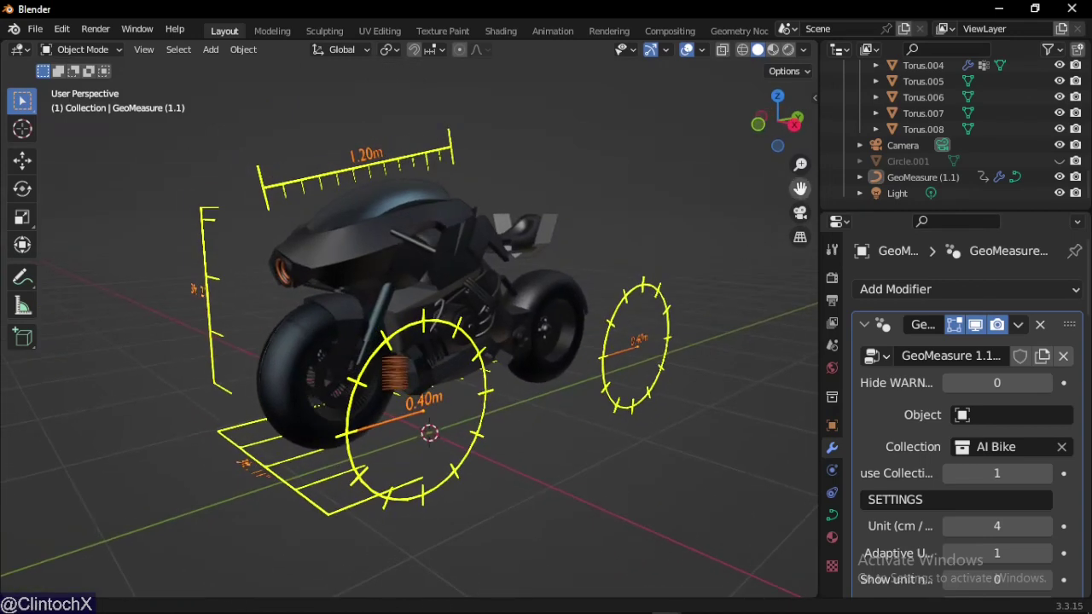
middle_click_drag(513, 302, 510, 309)
scroll(511, 309, "up", 1)
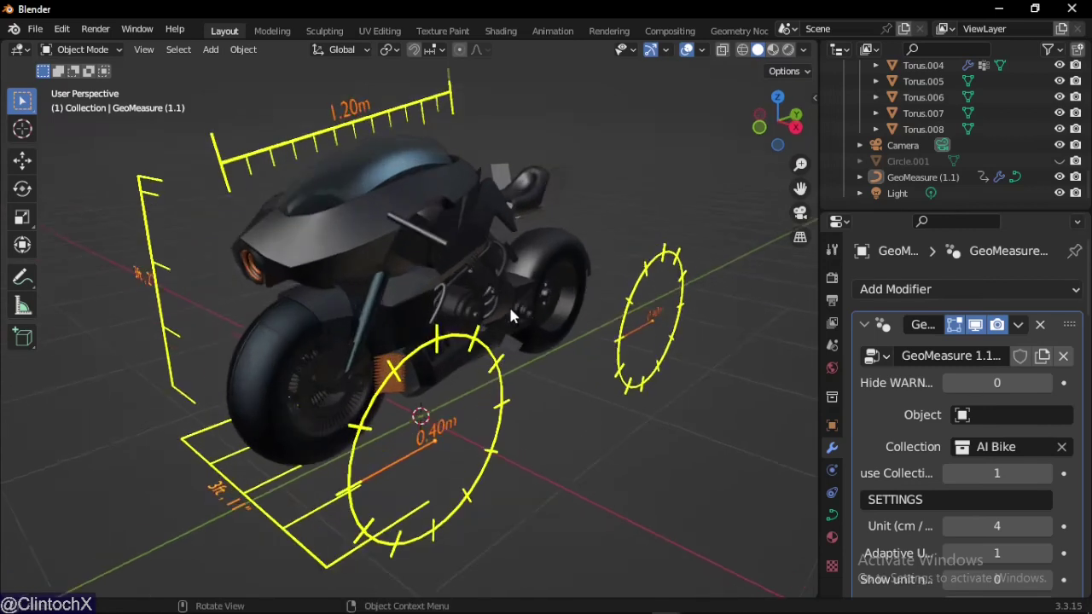
Select the motorcycle's handlebar cylinder and add one loop cut around it in Edit Mode, slightly nearer its inner end
left_click(367, 256)
left_click(429, 244)
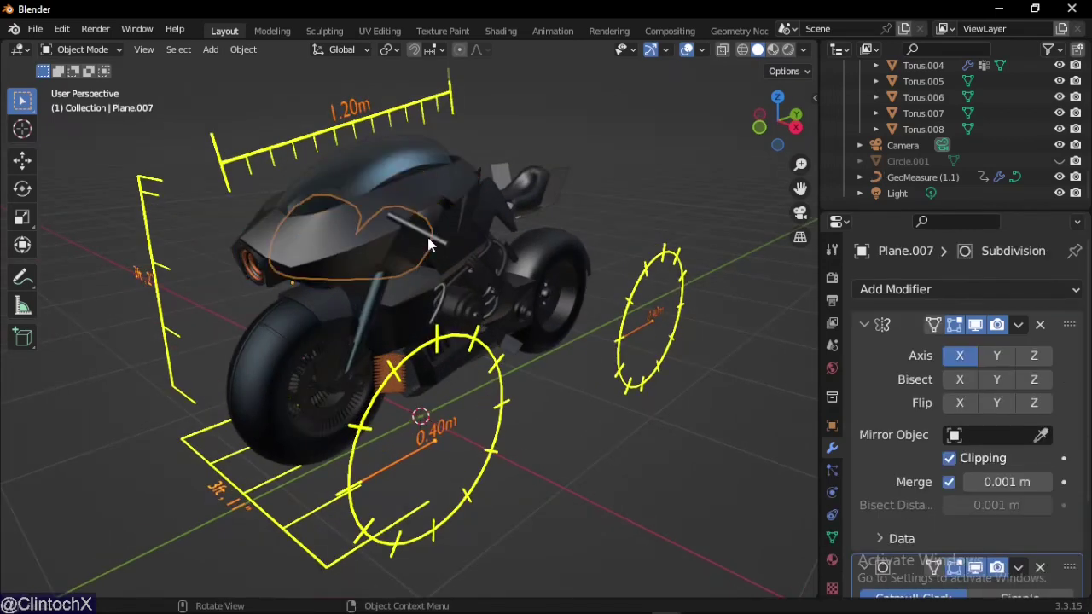
left_click(429, 244)
key("Tab")
scroll(486, 273, "up", 4)
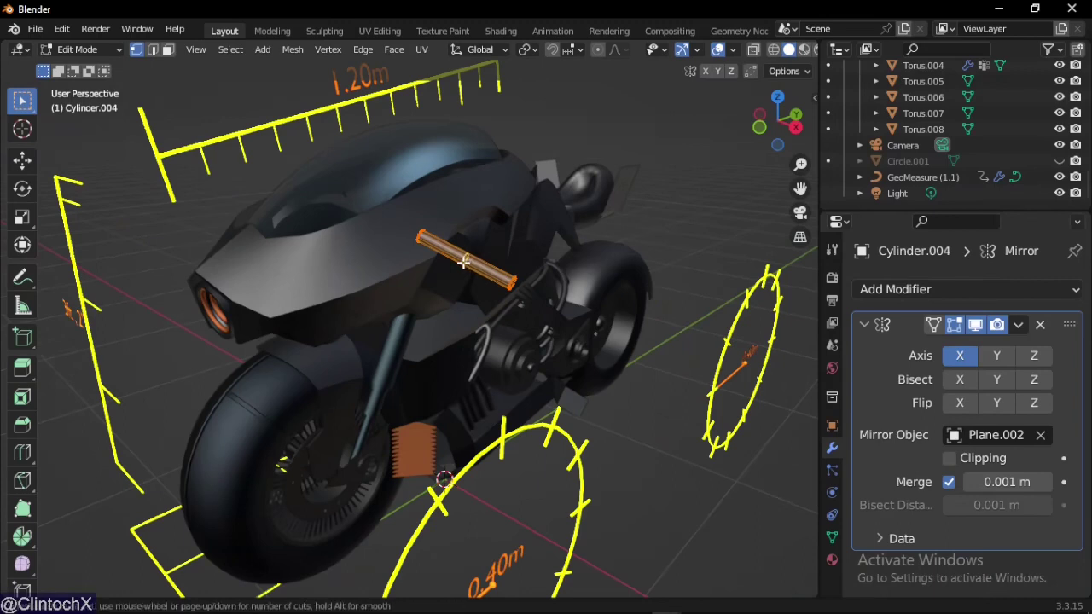
left_click(465, 258)
left_click(470, 259)
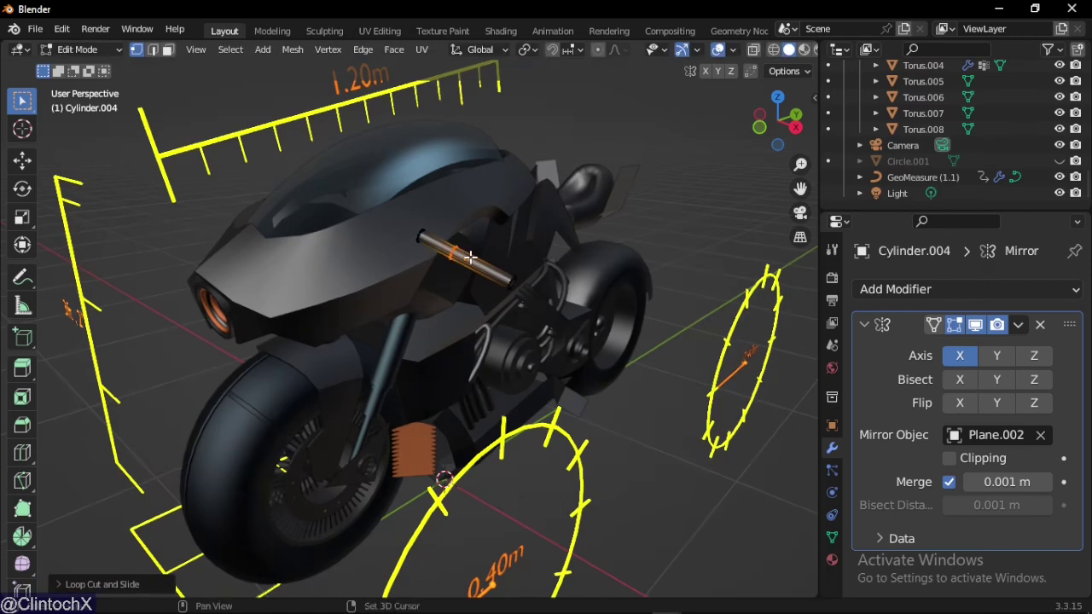
Select the faces of the handlebar's outer section beyond the loop cut in face select mode
scroll(462, 282, "up", 3)
scroll(462, 282, "up", 2)
key("3")
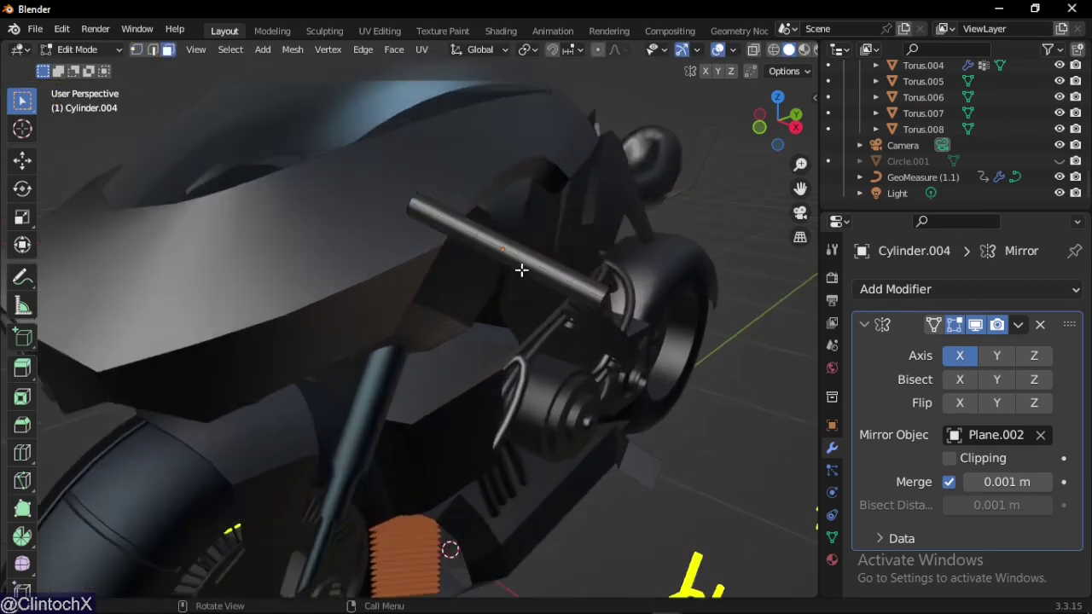
left_click(526, 264, "alt")
middle_click_drag(526, 264, 617, 297)
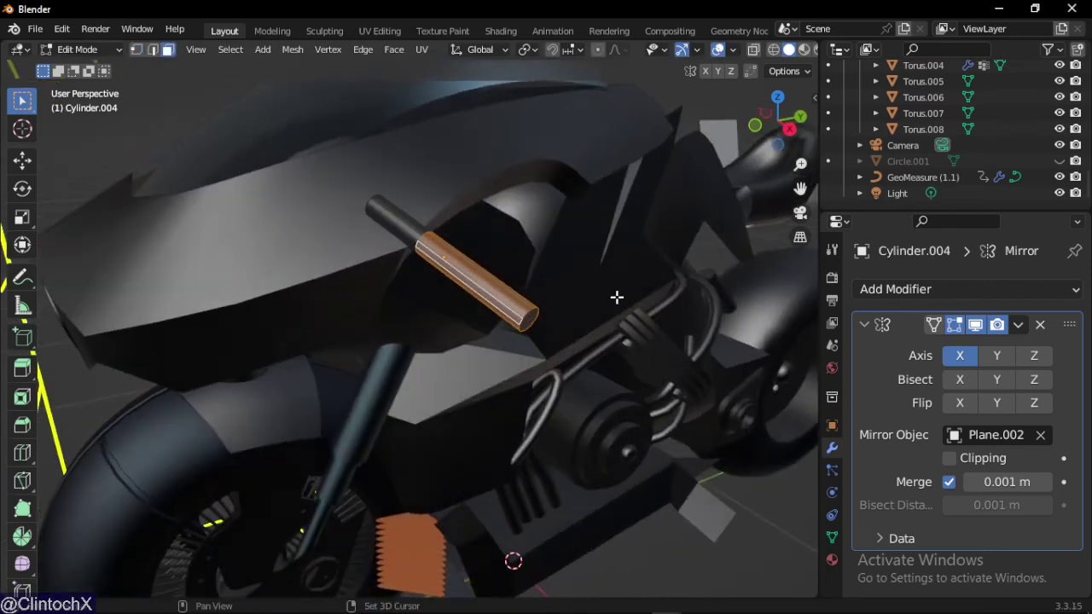
key("shift+e")
key("Escape")
key("s")
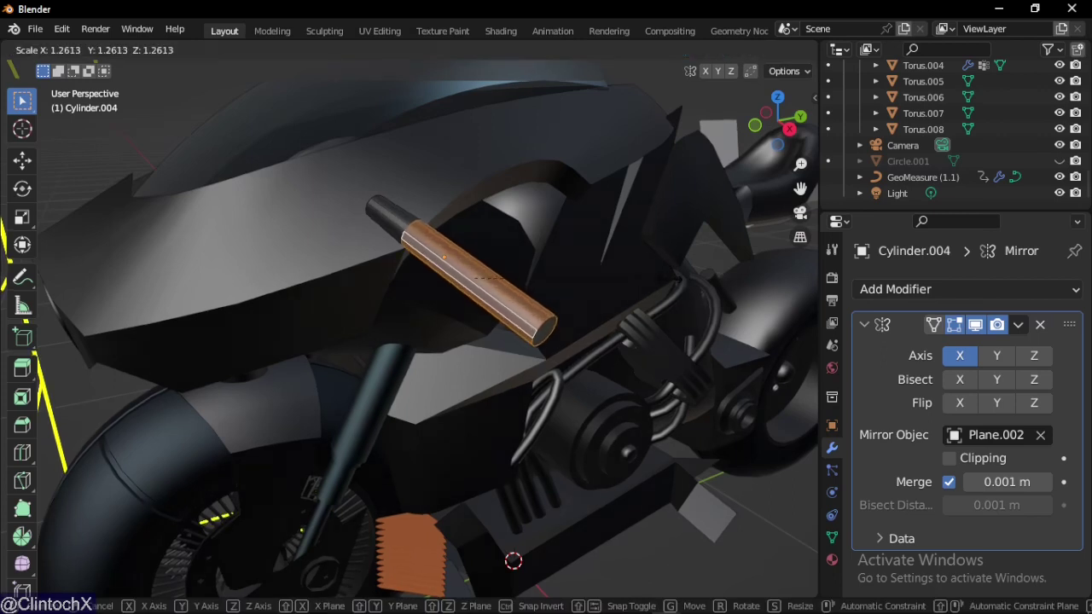
right_click(671, 280)
Extrude the selected handlebar faces in place and scale the extruded region up slightly to form a grip
key("e")
right_click(670, 265)
key("s")
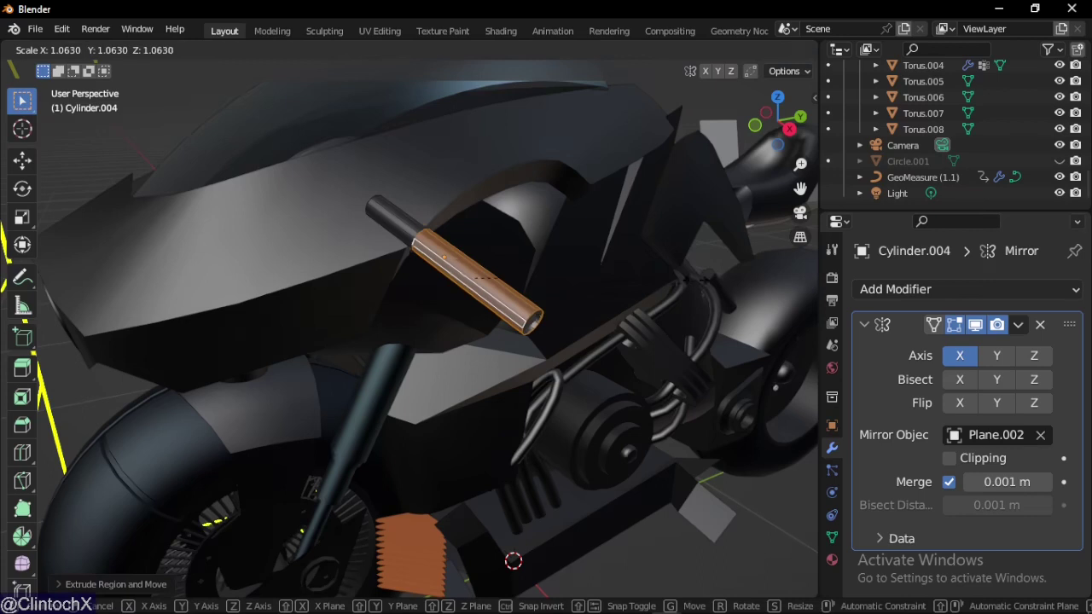
left_click(512, 560)
middle_click_drag(513, 560, 658, 312)
Scale the handlebar grip along X, enlarge it uniformly to thicken it, and return to Object Mode
key("s")
key("x")
left_click(644, 341)
key("s")
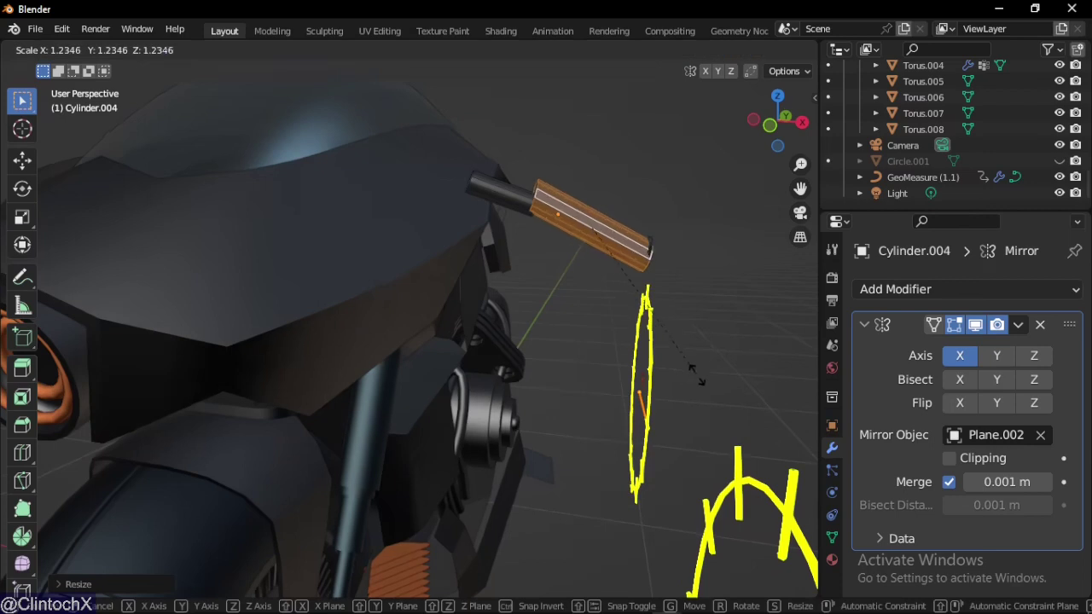
left_click(721, 395)
mouse_move(721, 395)
middle_mouse_down()
mouse_move(683, 378)
mouse_move(434, 373)
middle_mouse_up()
key("Tab")
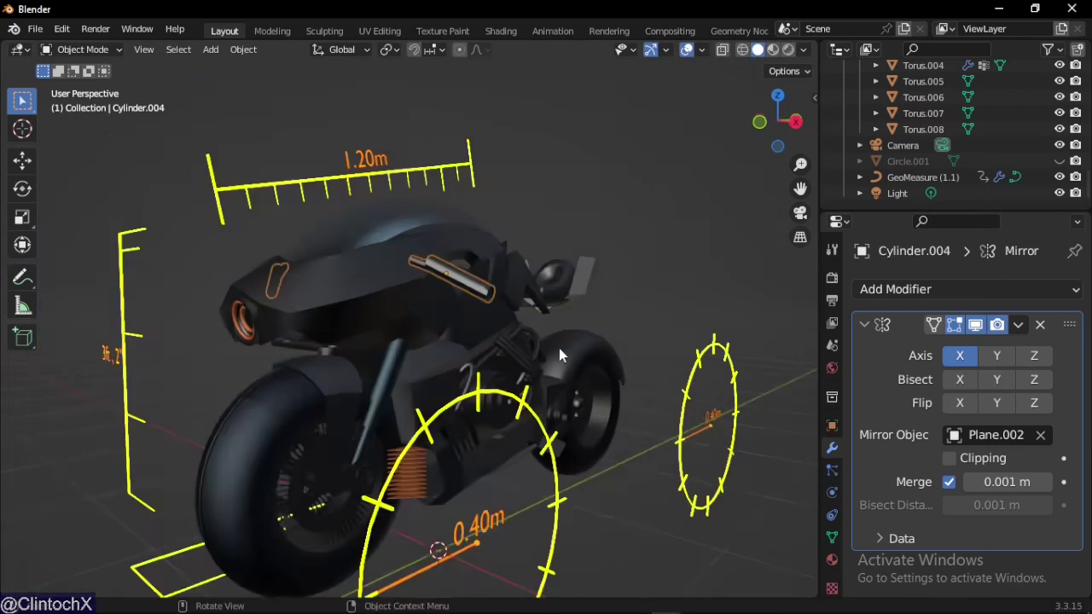
mouse_move(559, 349)
middle_mouse_down()
mouse_move(392, 354)
mouse_move(327, 343)
mouse_move(559, 357)
mouse_move(571, 469)
middle_mouse_up()
scroll(559, 357, "down", 2)
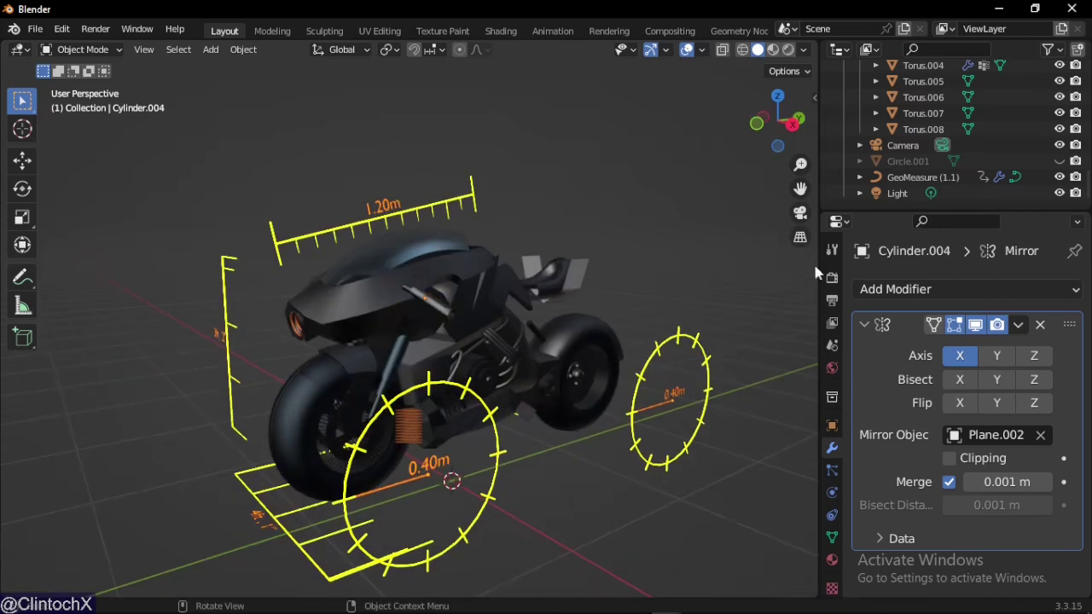
left_click_drag(801, 189, 775, 142)
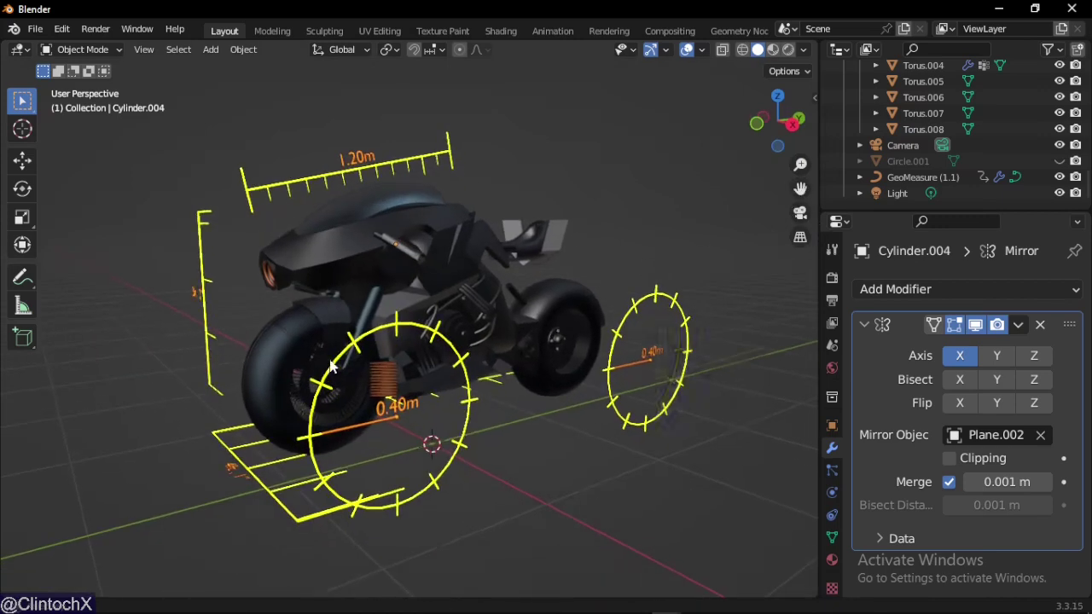
middle_click_drag(331, 365, 273, 421)
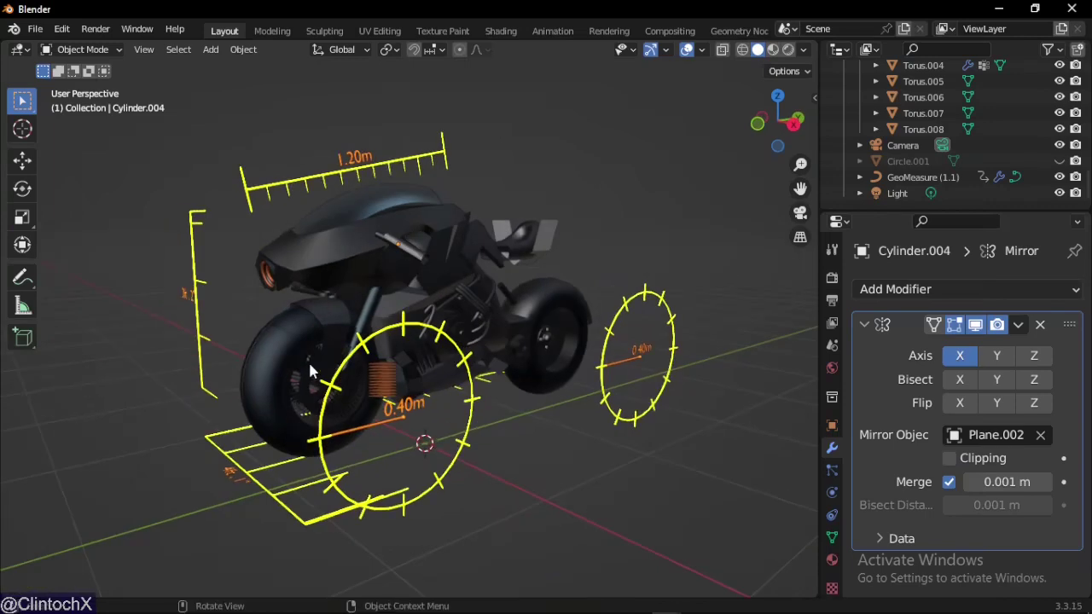